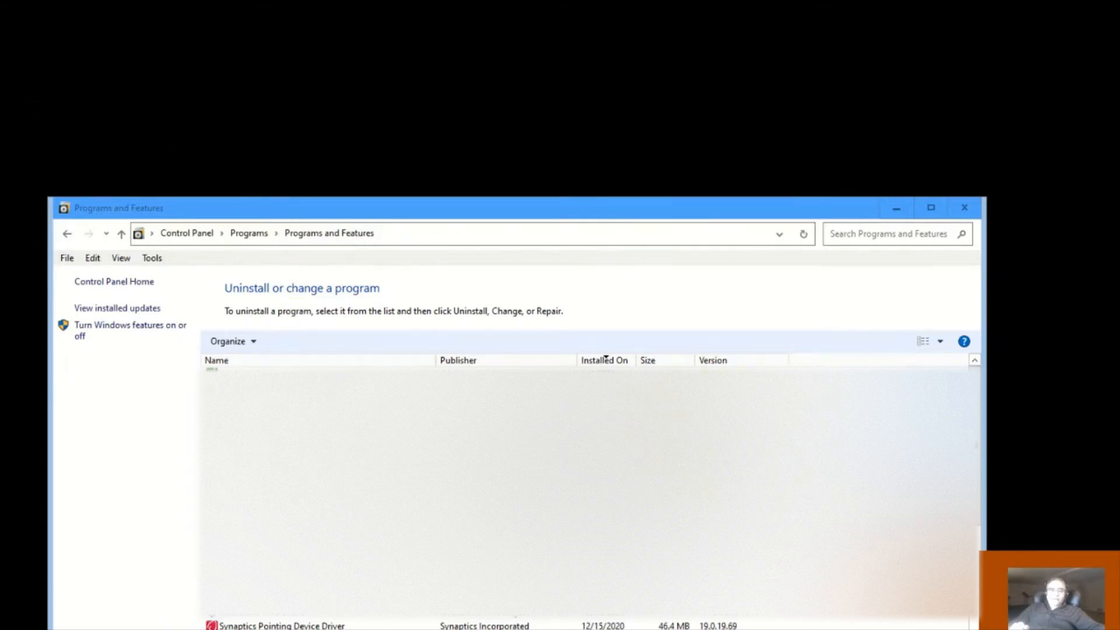
Step: Select the Hyper-V feature in the Windows Features list to turn it on
left_click_drag(753, 165, 375, 372)
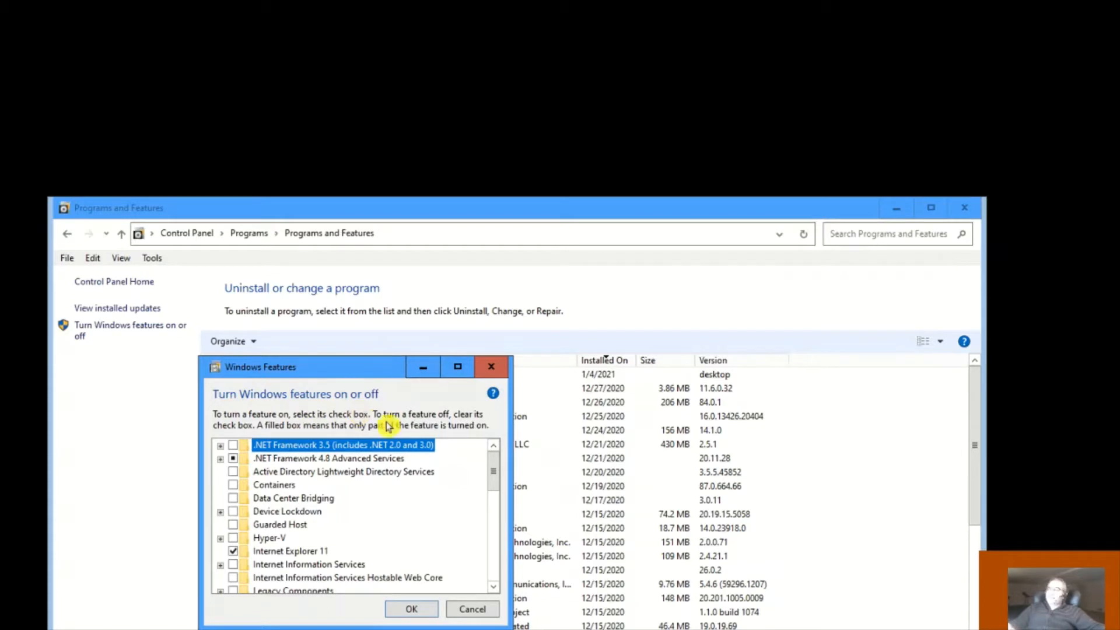
left_click_drag(494, 457, 494, 482)
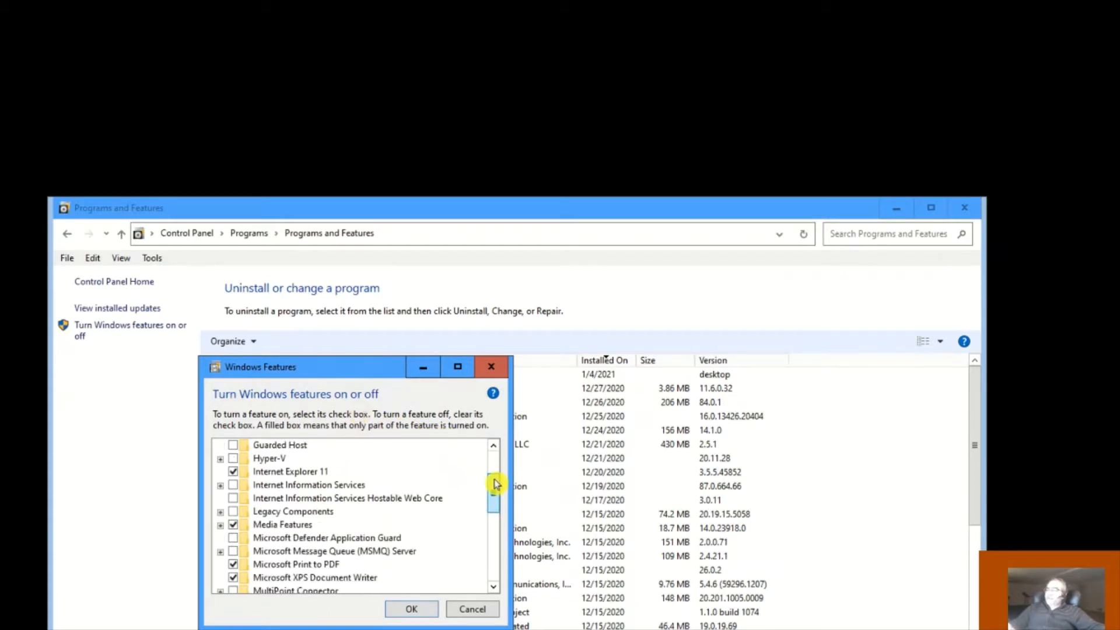
left_click(233, 461)
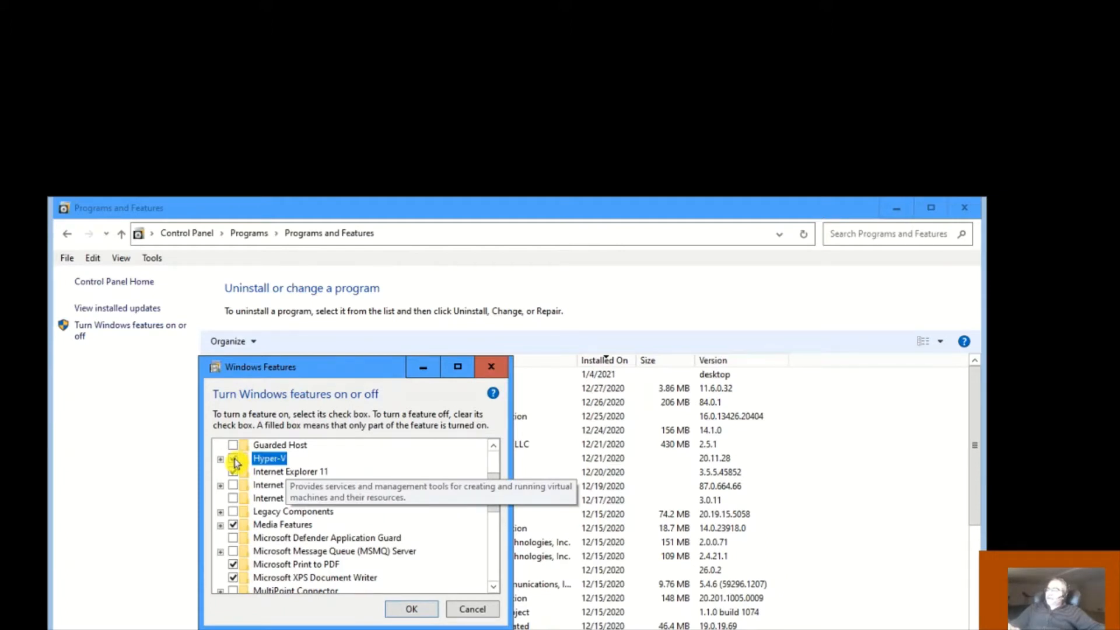
Step: Check the components under Hyper-V Management Tools and Hyper-V Platform, and apply the Windows feature selection
left_click(221, 460)
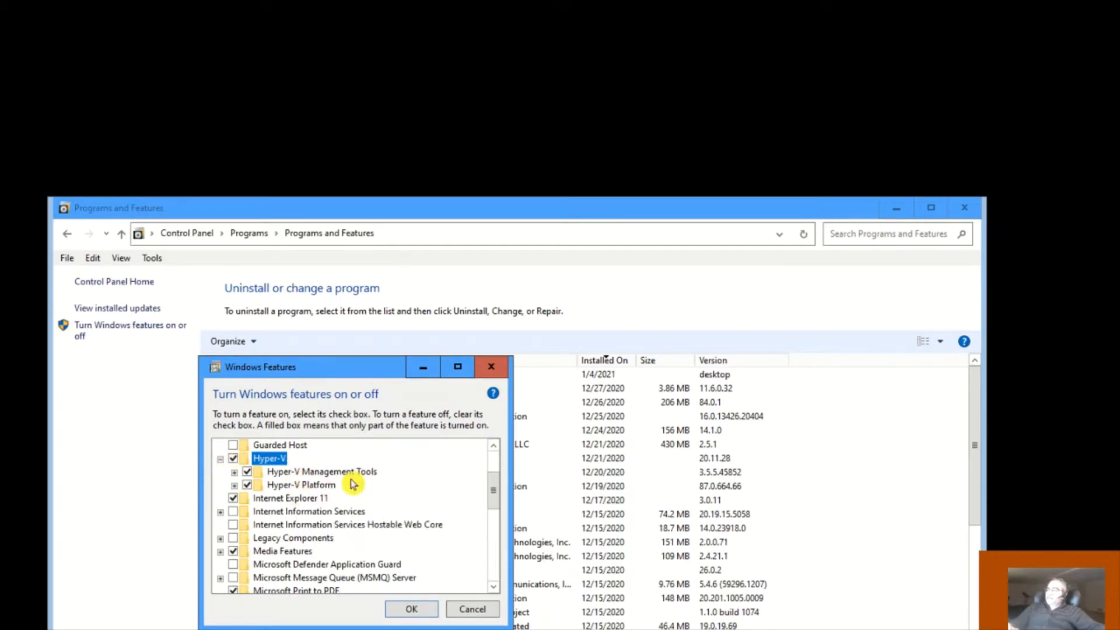
left_click(235, 472)
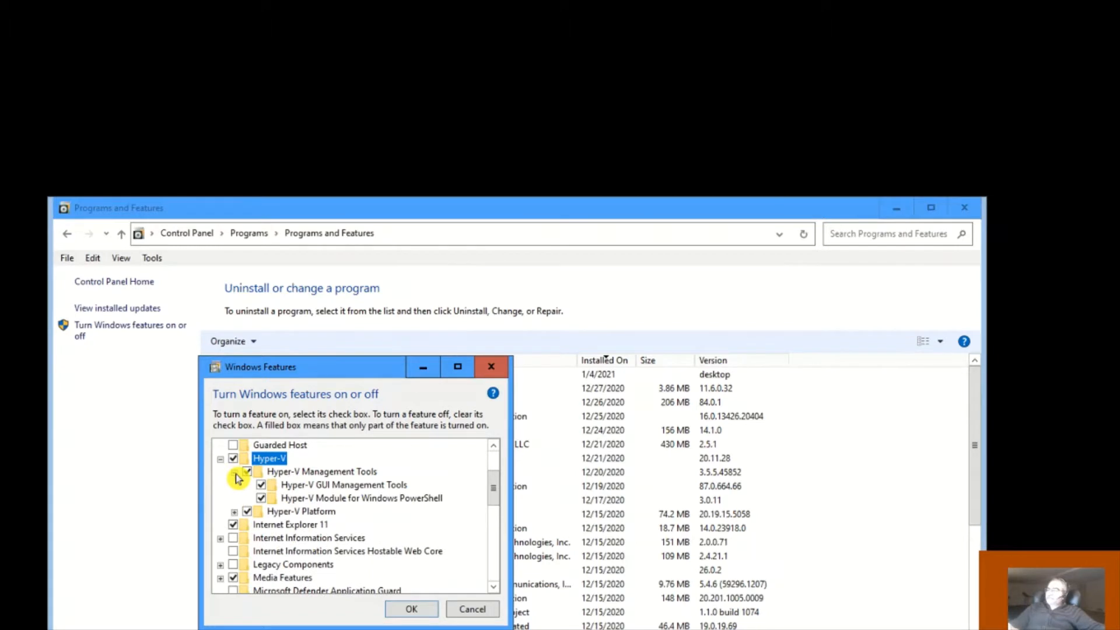
left_click(234, 473)
left_click(235, 486)
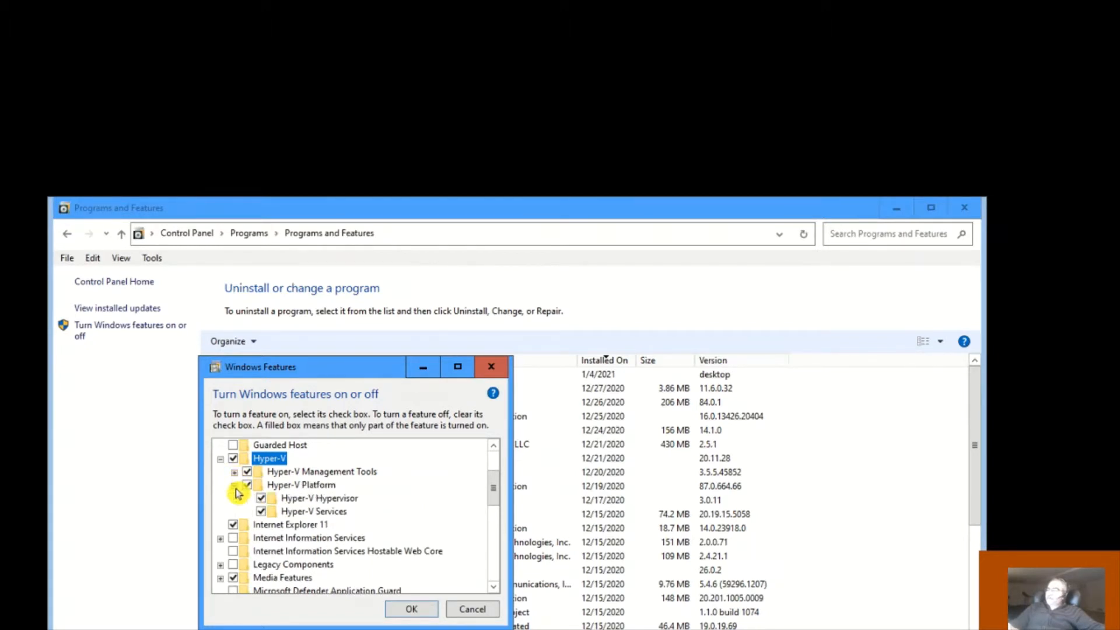
left_click(235, 486)
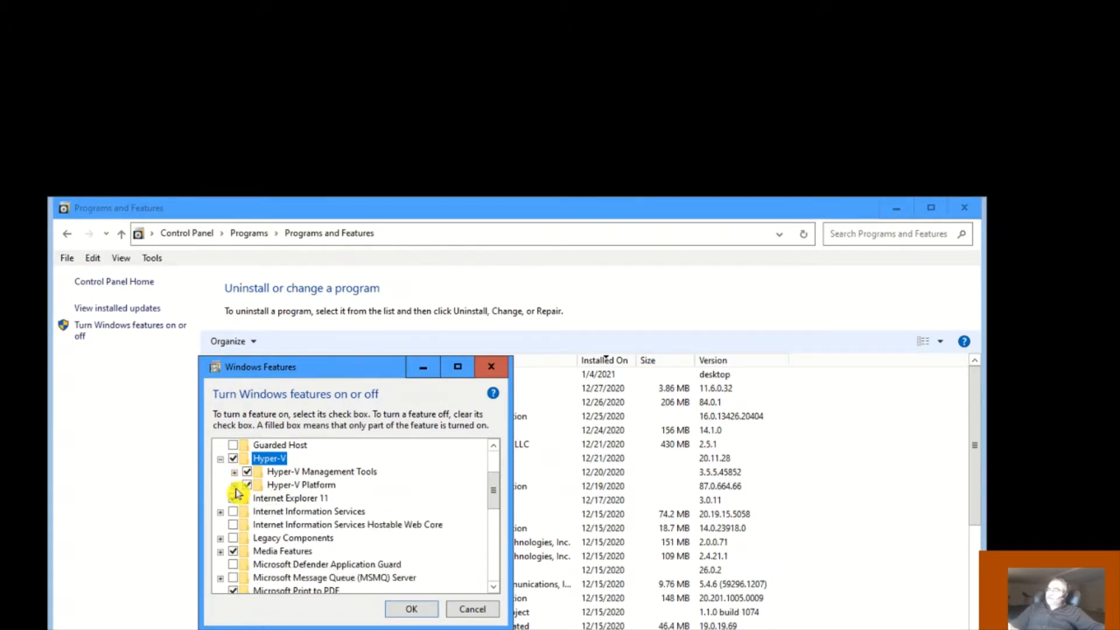
left_click(411, 610)
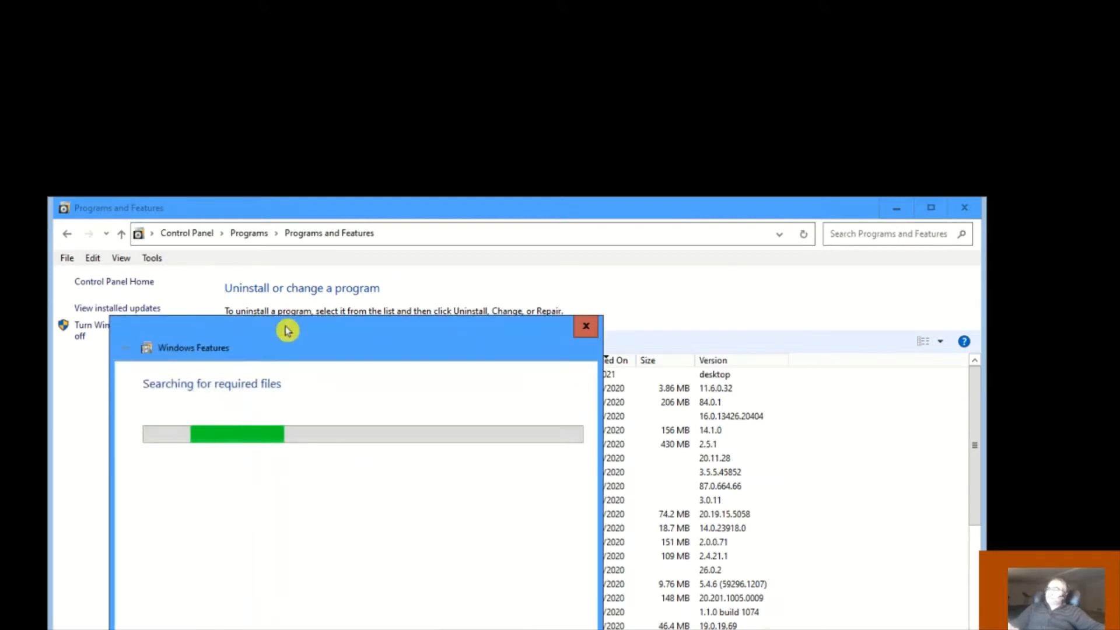
left_click_drag(288, 328, 287, 234)
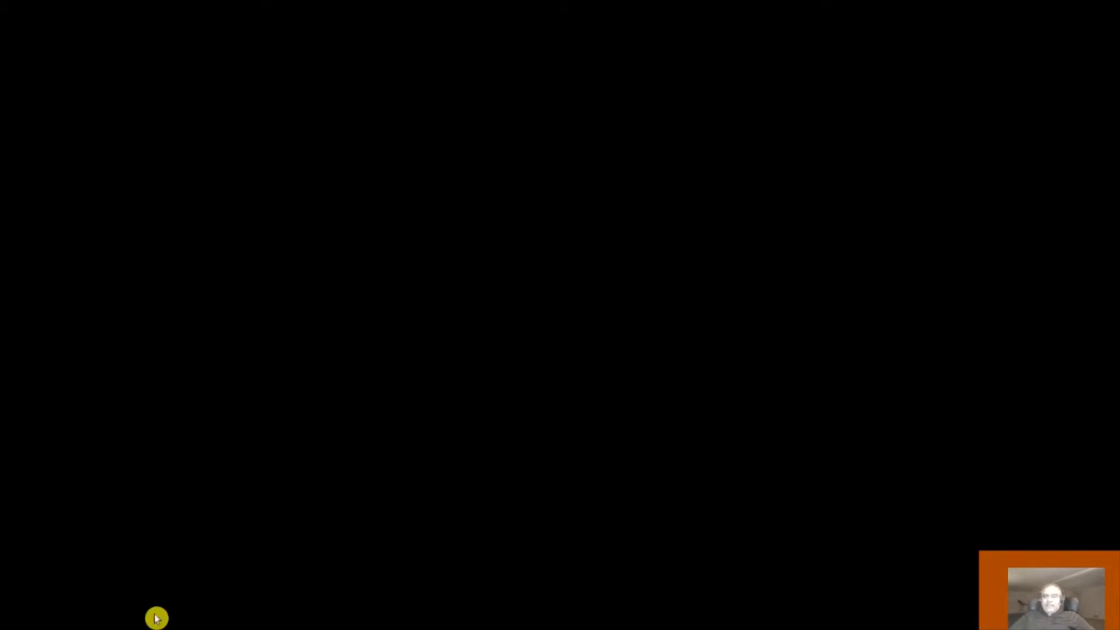
Step: Search Windows for "hyp" and open Hyper-V Manager
key("super+s")
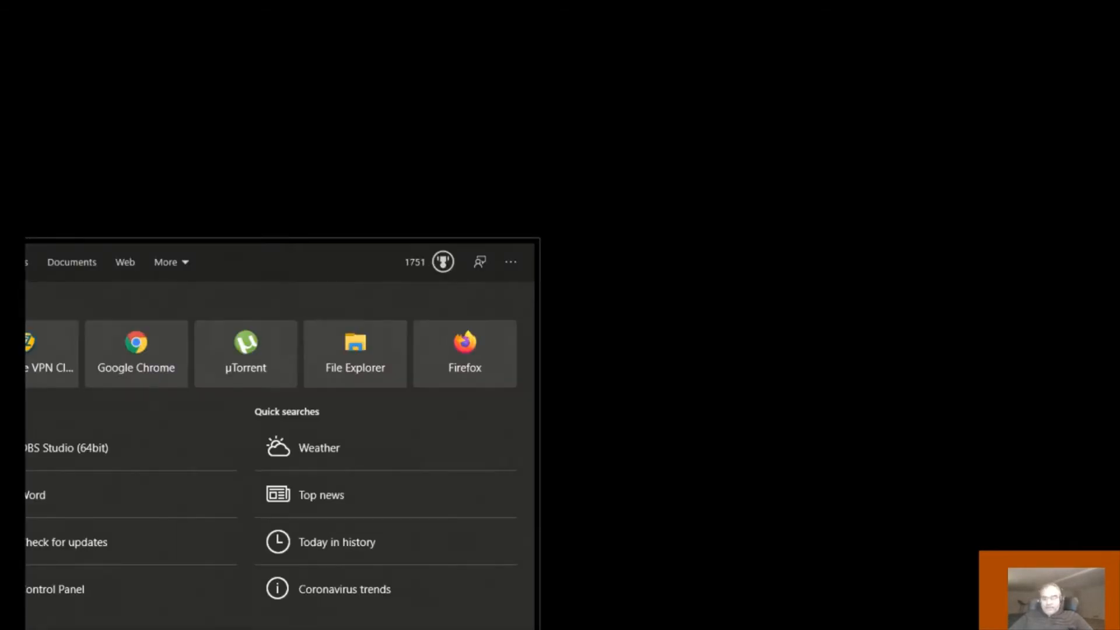
type("hyp")
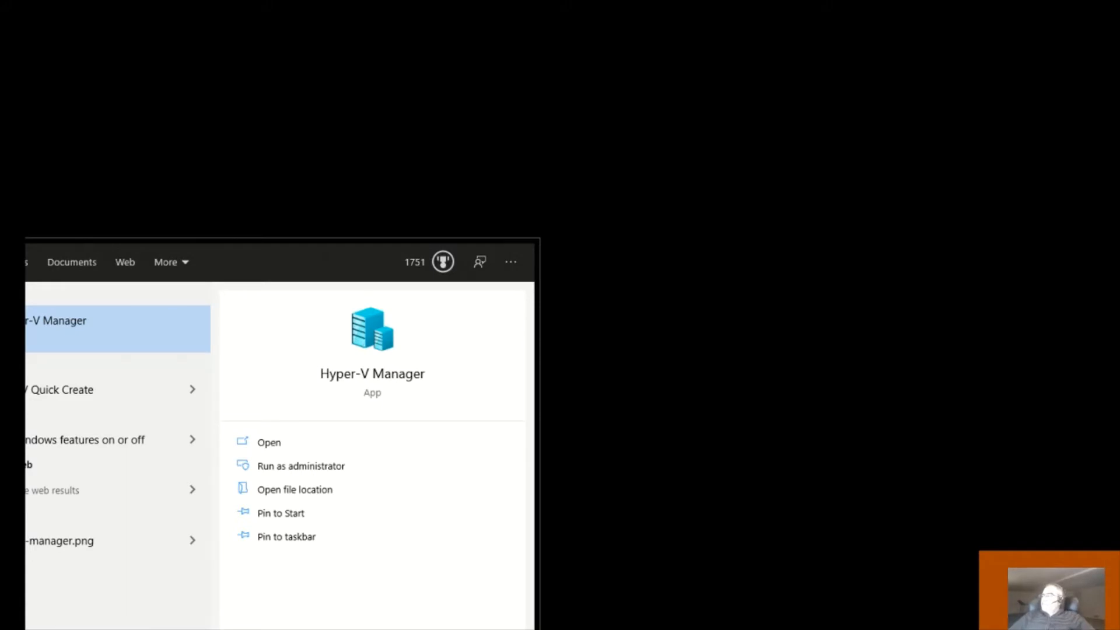
left_click(52, 326)
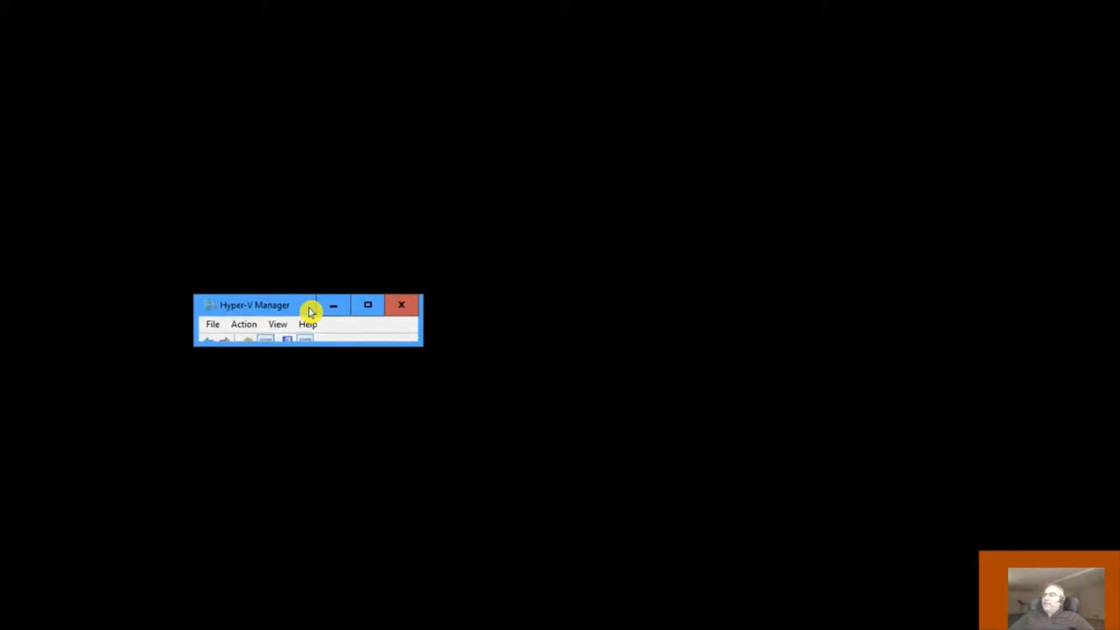
Step: Enlarge and reposition the Hyper-V Manager window so that it fills most of the visible screen area
left_click(368, 306)
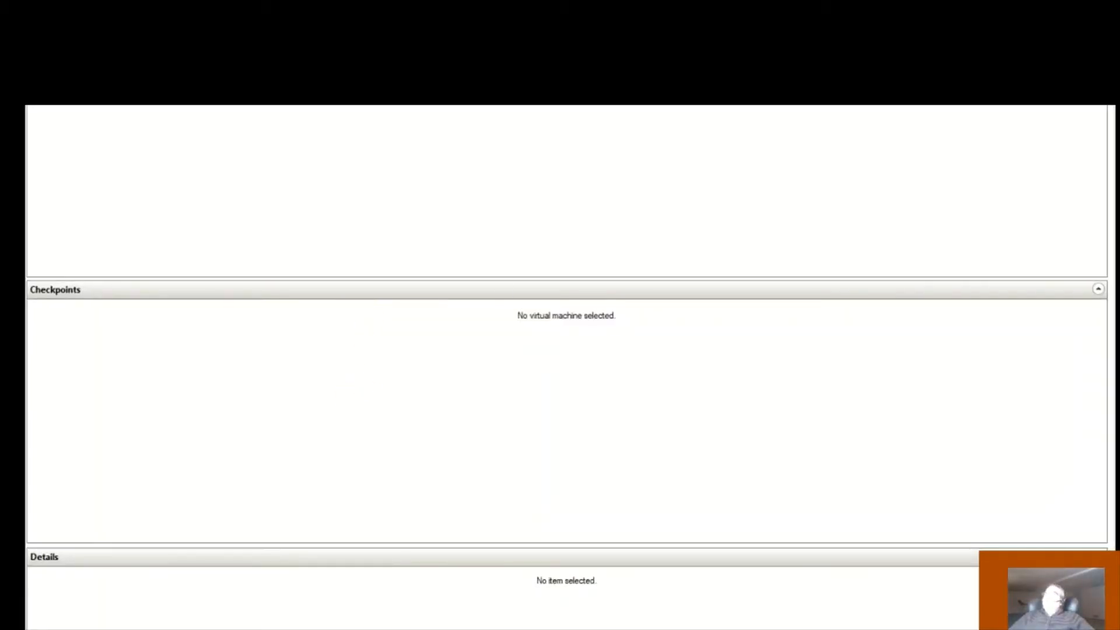
key("super+Down")
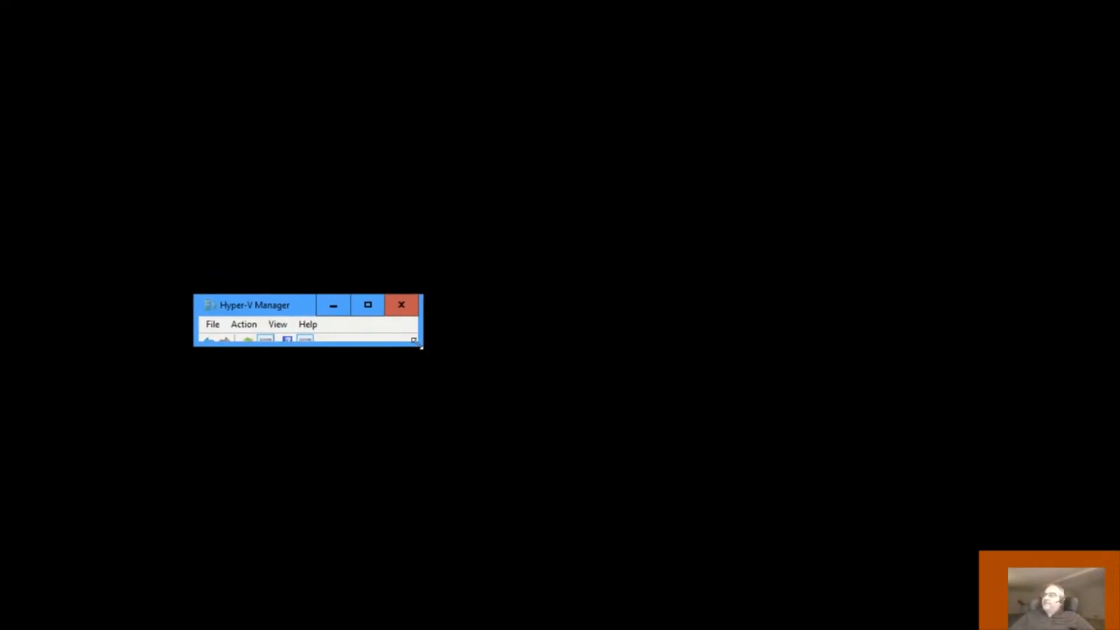
left_click_drag(418, 345, 748, 628)
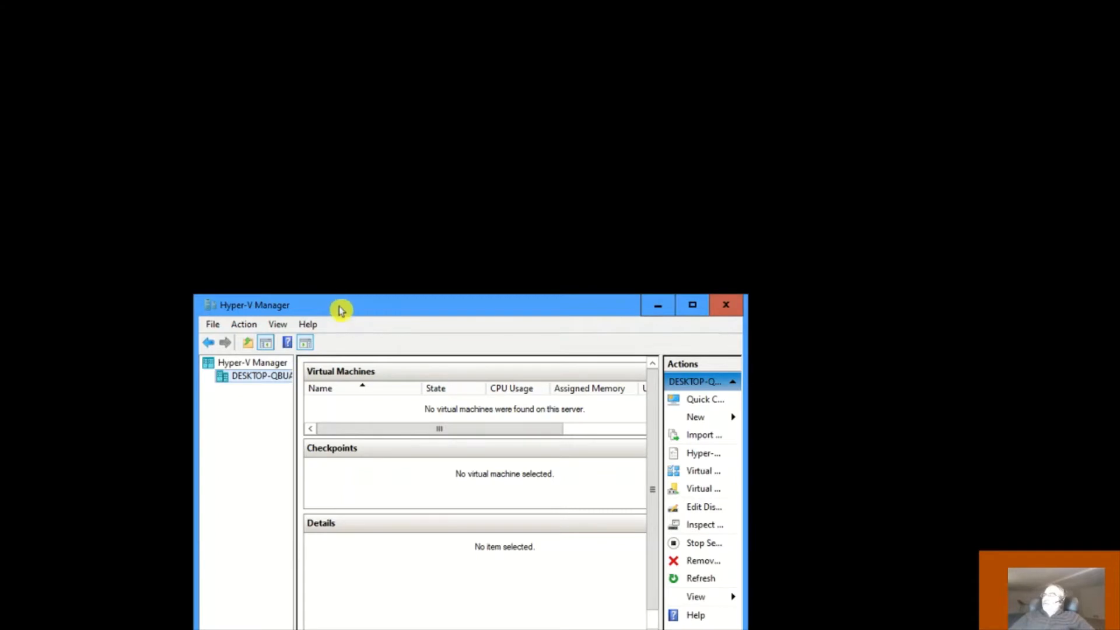
left_click_drag(341, 309, 196, 158)
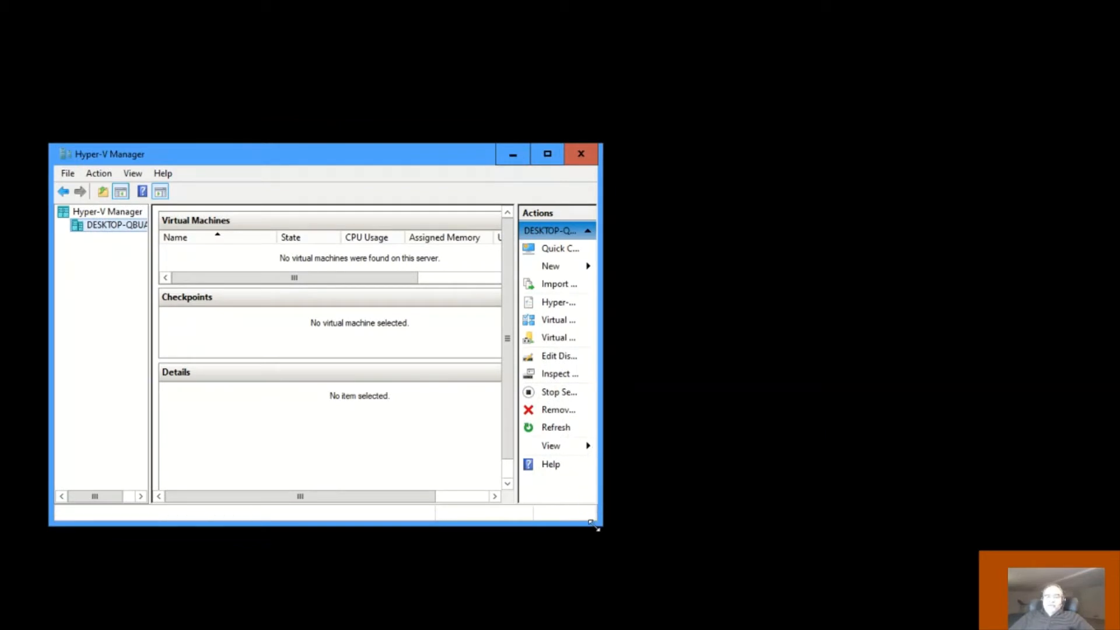
left_click_drag(606, 530, 1045, 611)
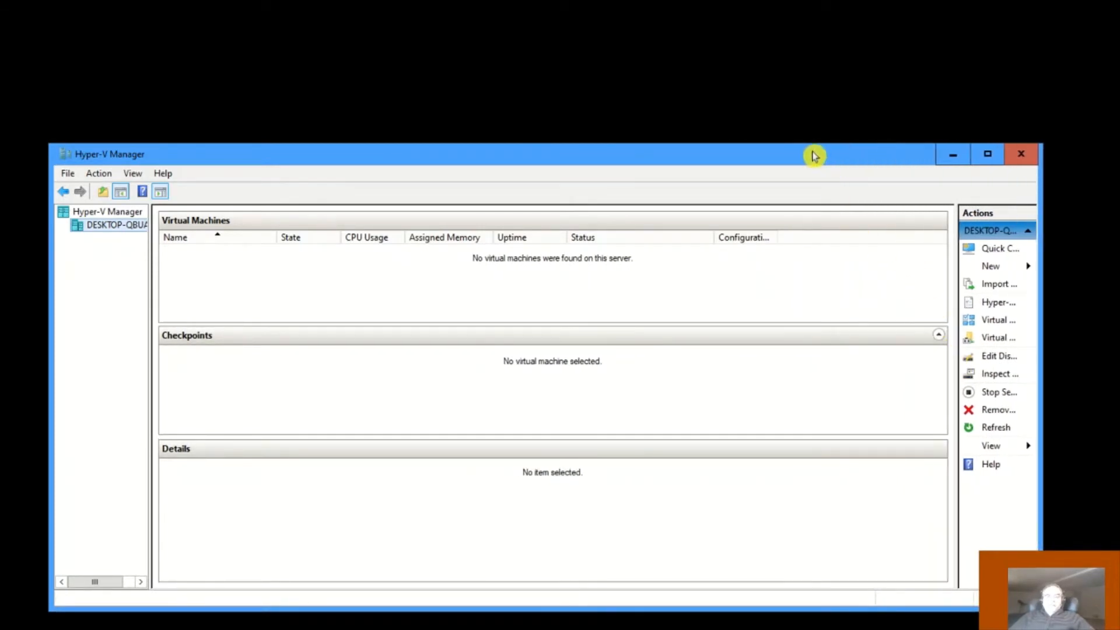
mouse_move(805, 143)
left_mouse_down()
mouse_move(805, 106)
mouse_move(804, 124)
left_mouse_up()
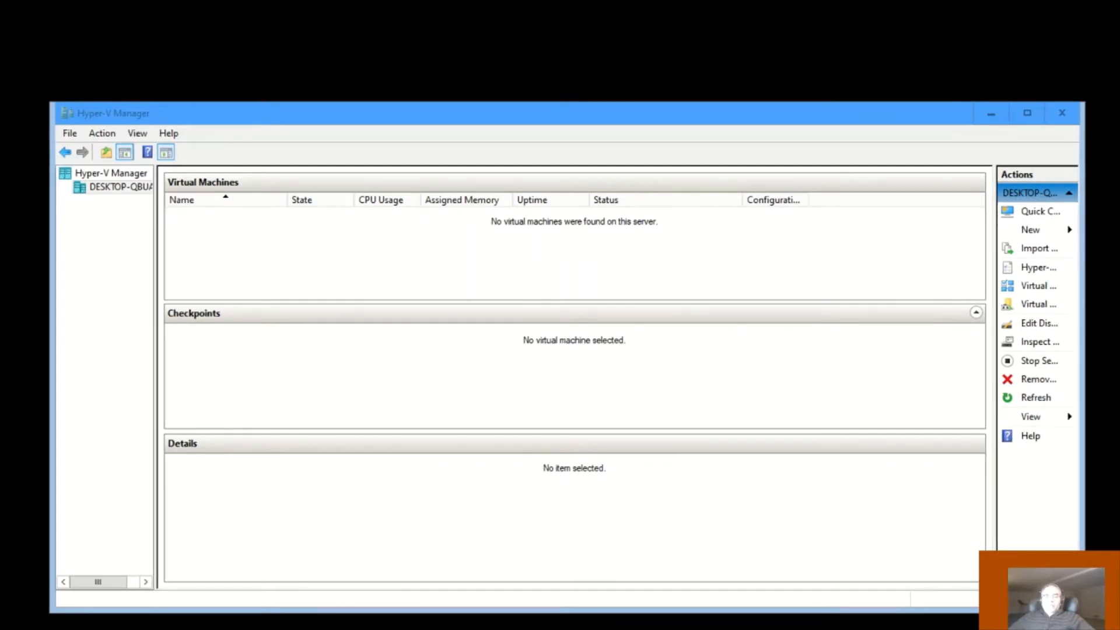
left_click(142, 119)
left_click_drag(142, 118, 101, 19)
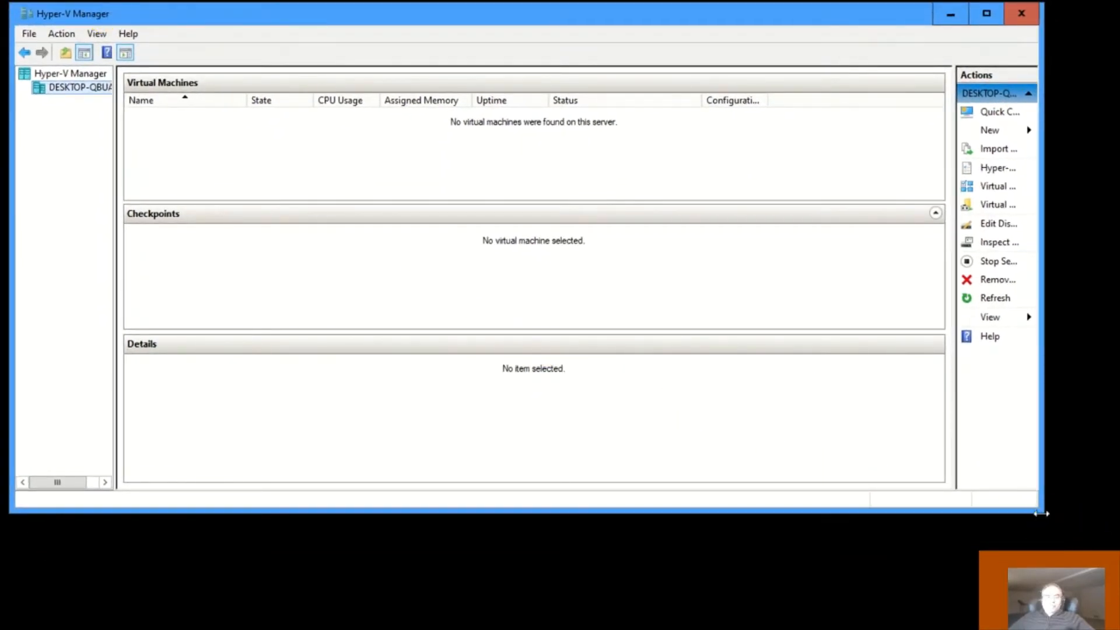
left_click_drag(1038, 512, 1104, 618)
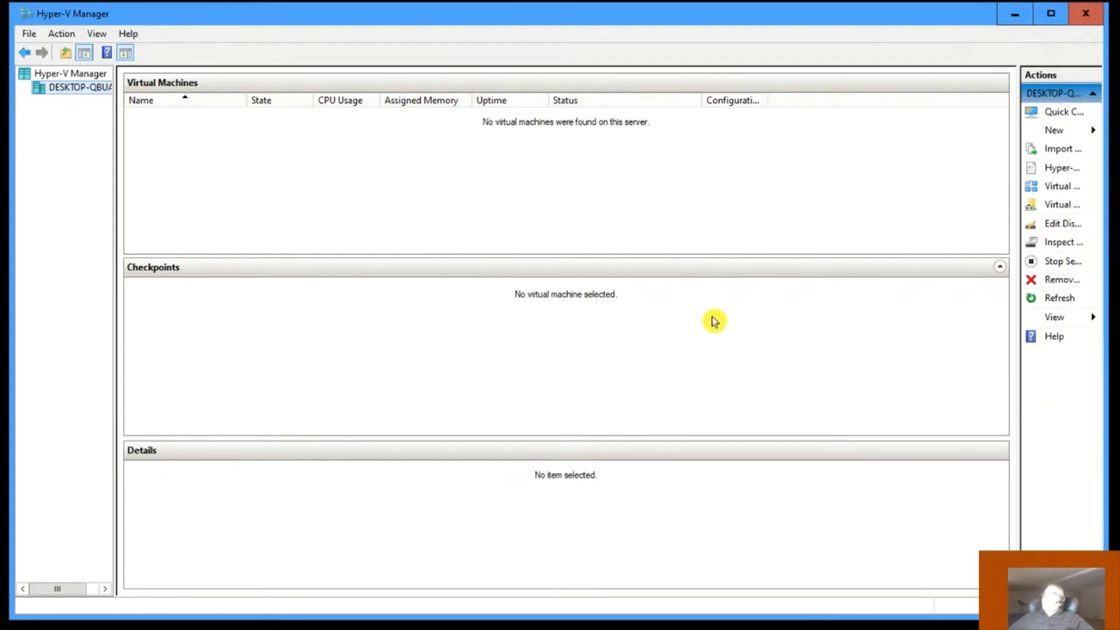
Step: Widen the Actions pane and the console tree so that the action names and the server name fit completely
left_click_drag(1015, 270, 775, 283)
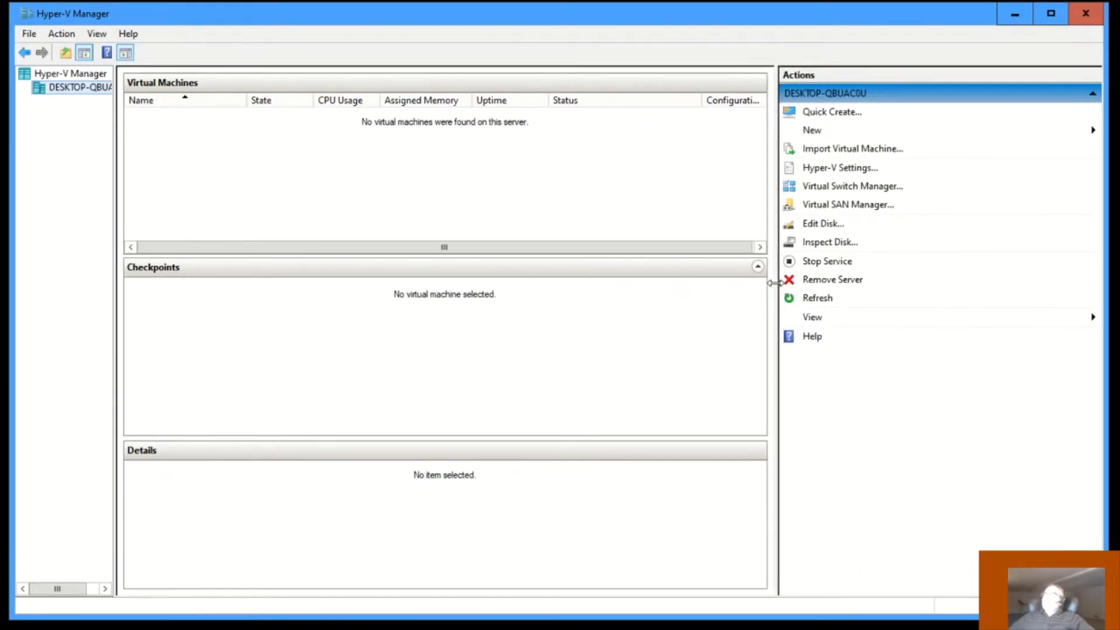
left_click_drag(774, 282, 813, 284)
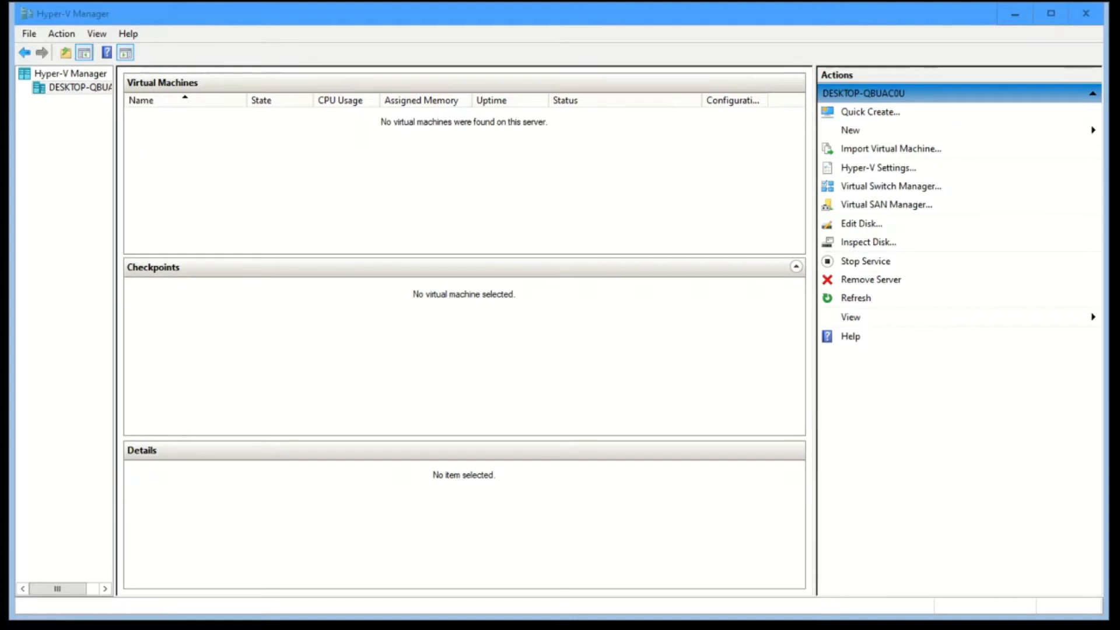
left_click(115, 115)
left_click_drag(115, 114, 139, 113)
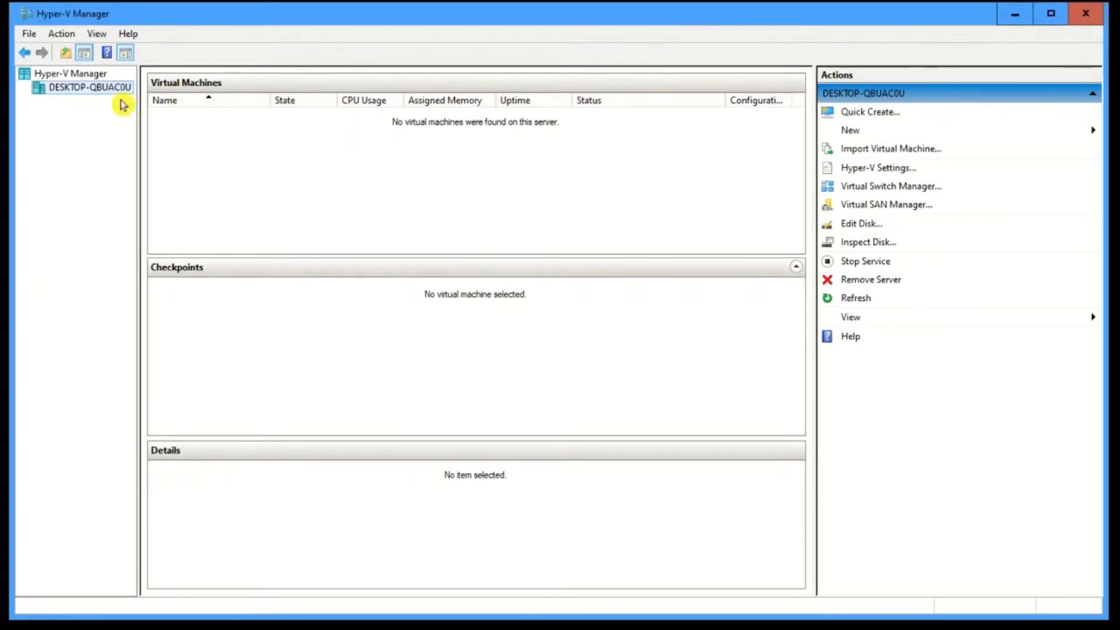
Step: Examine the Hyper-V Manager introduction and the server's Hyper-V settings for virtual hard disks, virtual machines, keyboard, storage migrations and enhanced session mode policy
left_click(57, 77)
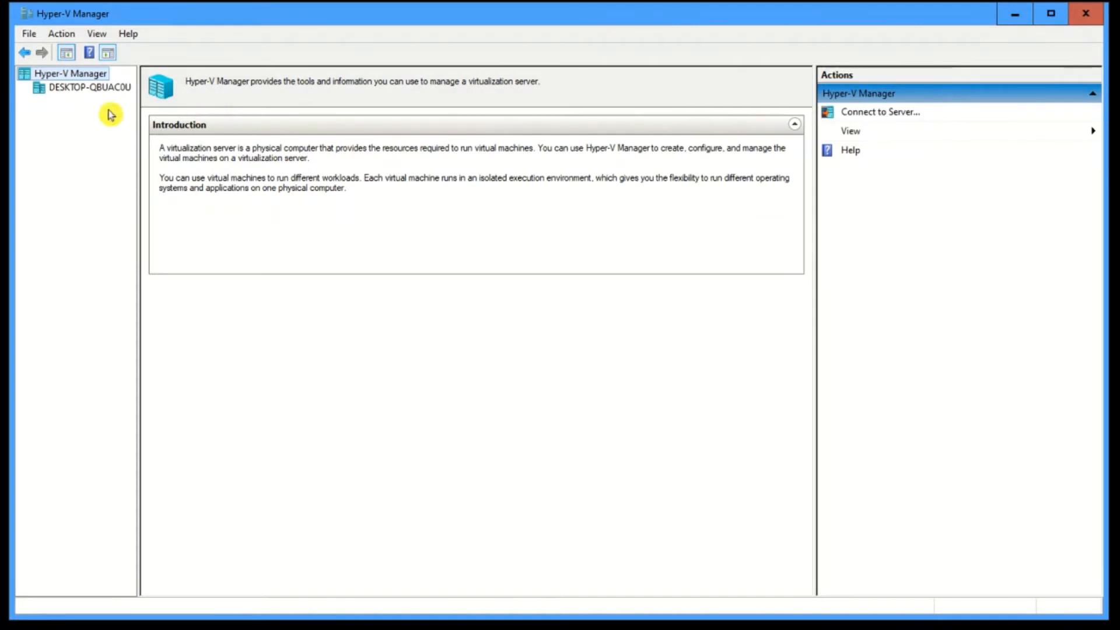
left_click(96, 89)
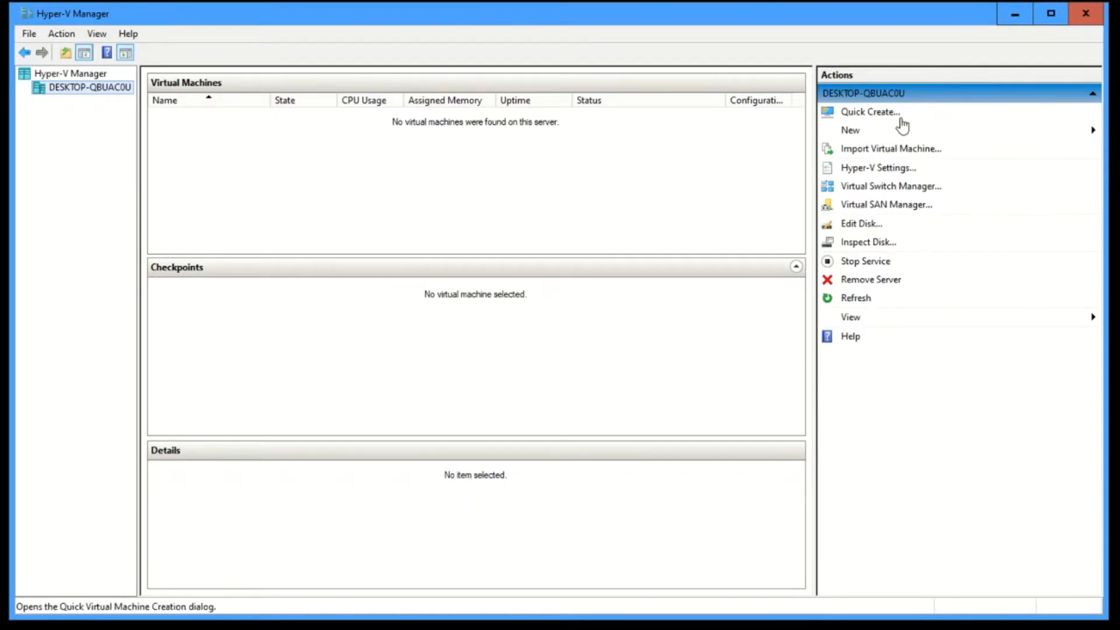
left_click(883, 170)
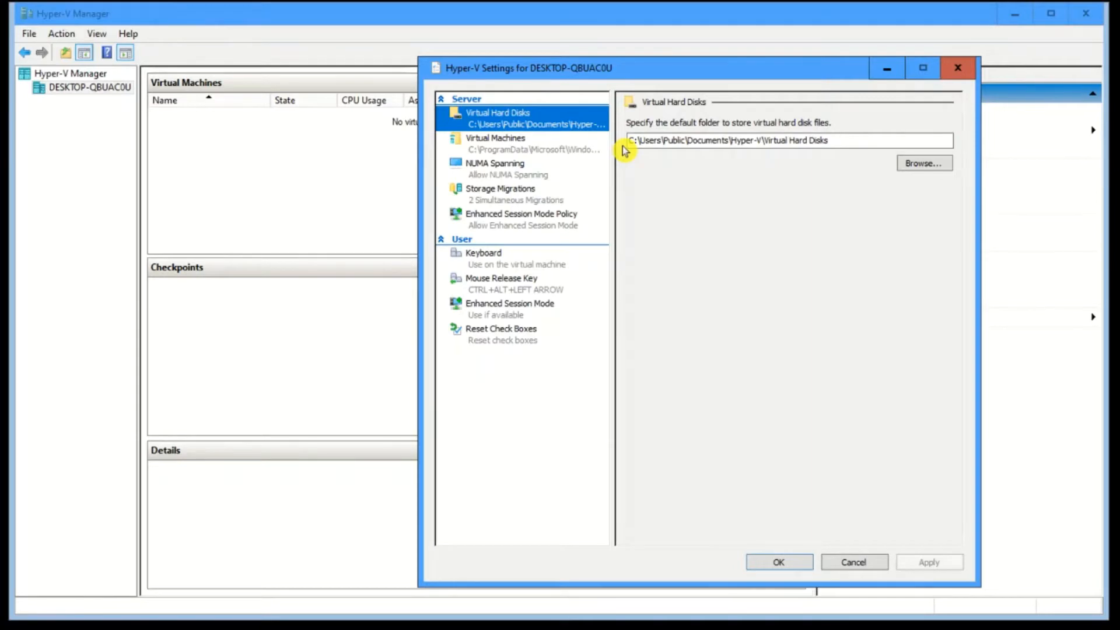
left_click(512, 147)
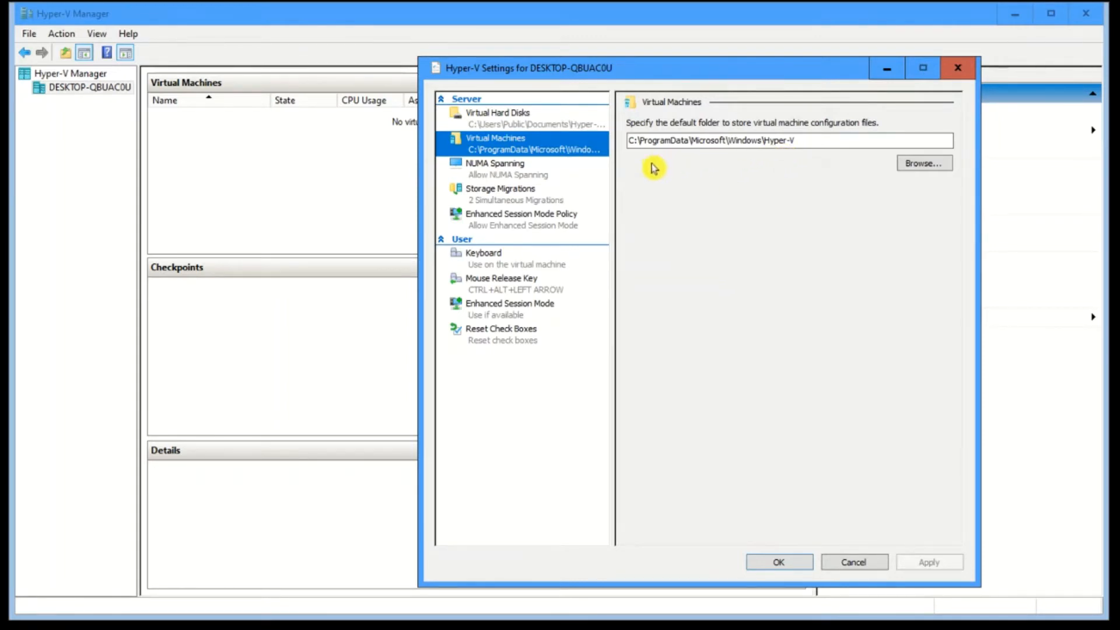
left_click(517, 267)
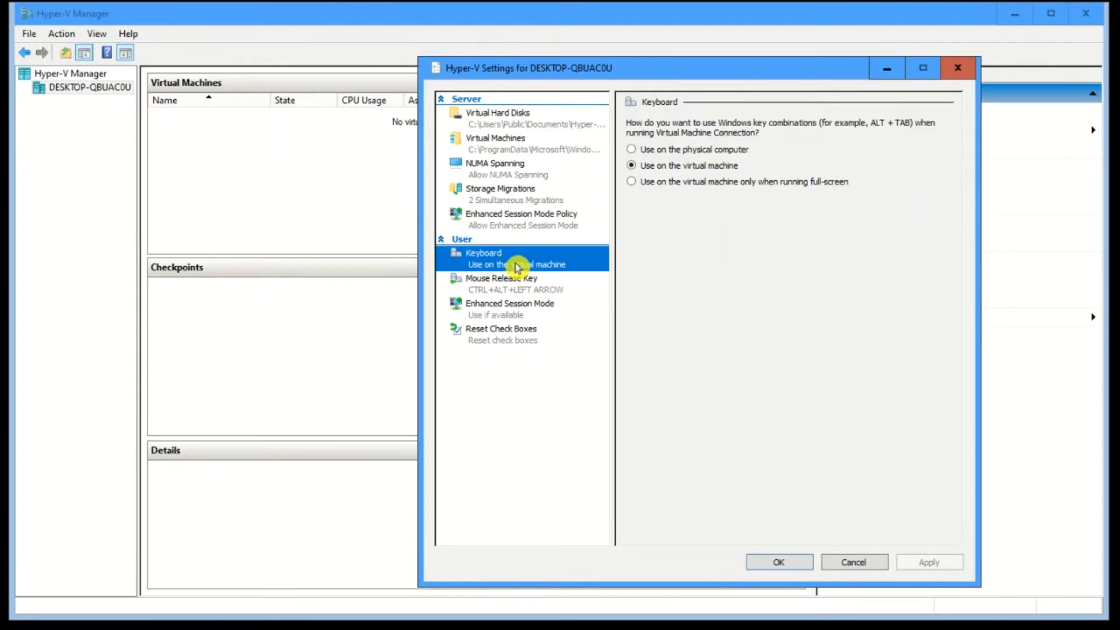
left_click(514, 194)
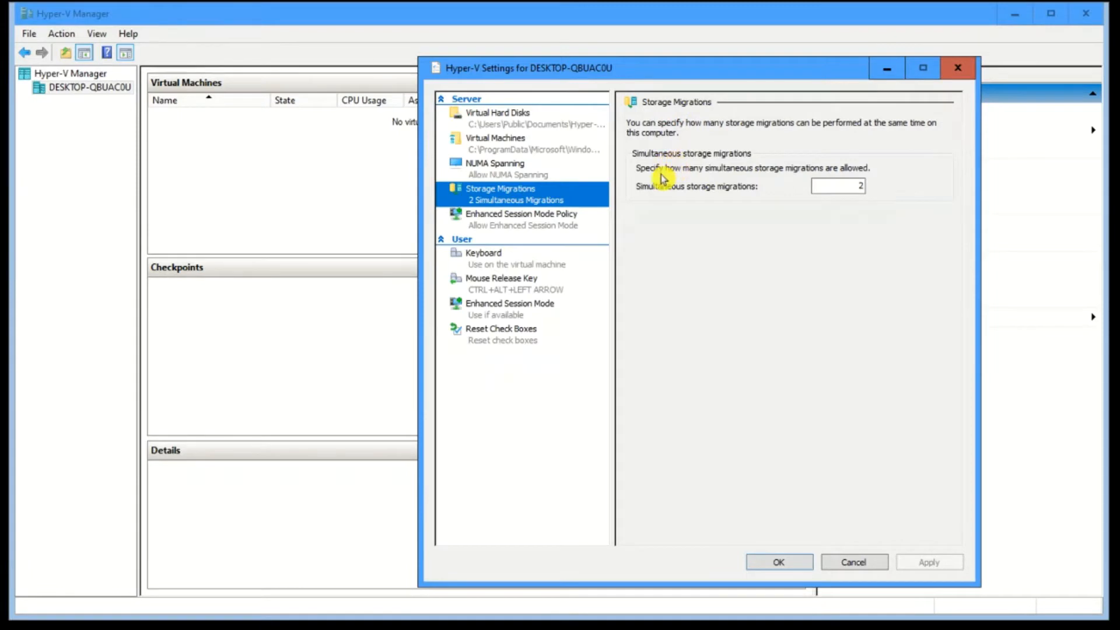
left_click(541, 220)
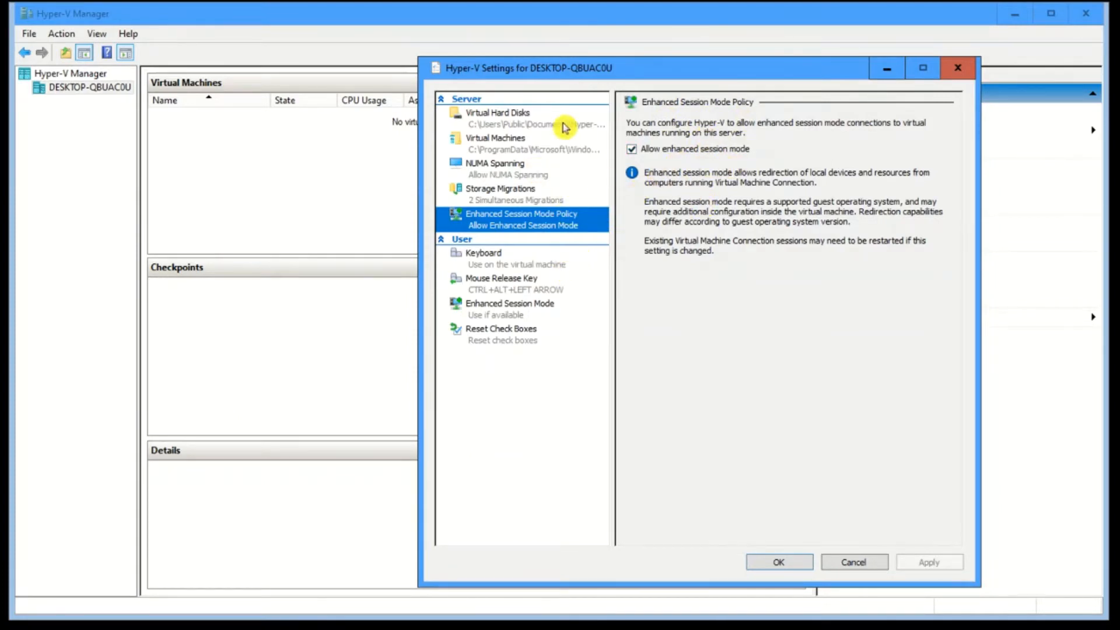
left_click(530, 125)
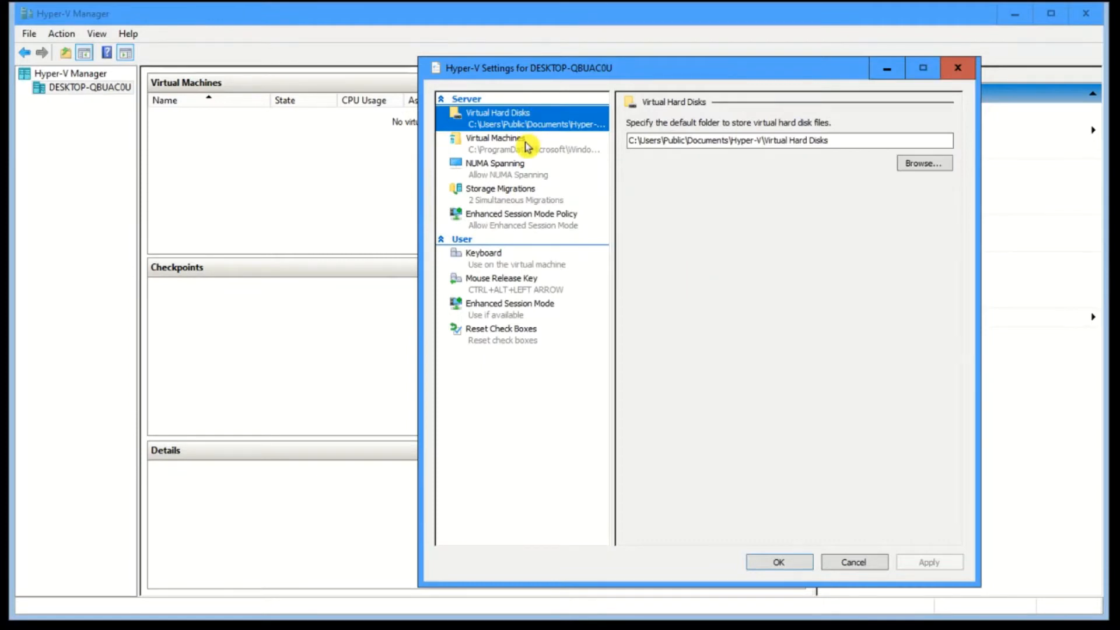
left_click(528, 138)
left_click(527, 117)
left_click(529, 140)
left_click(529, 116)
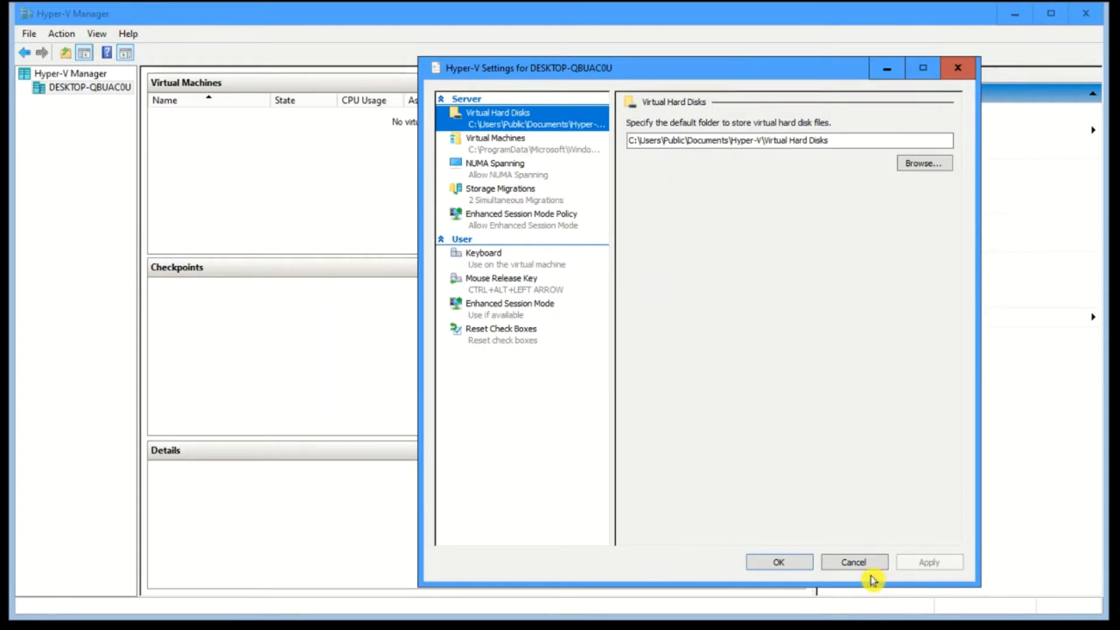
left_click(780, 563)
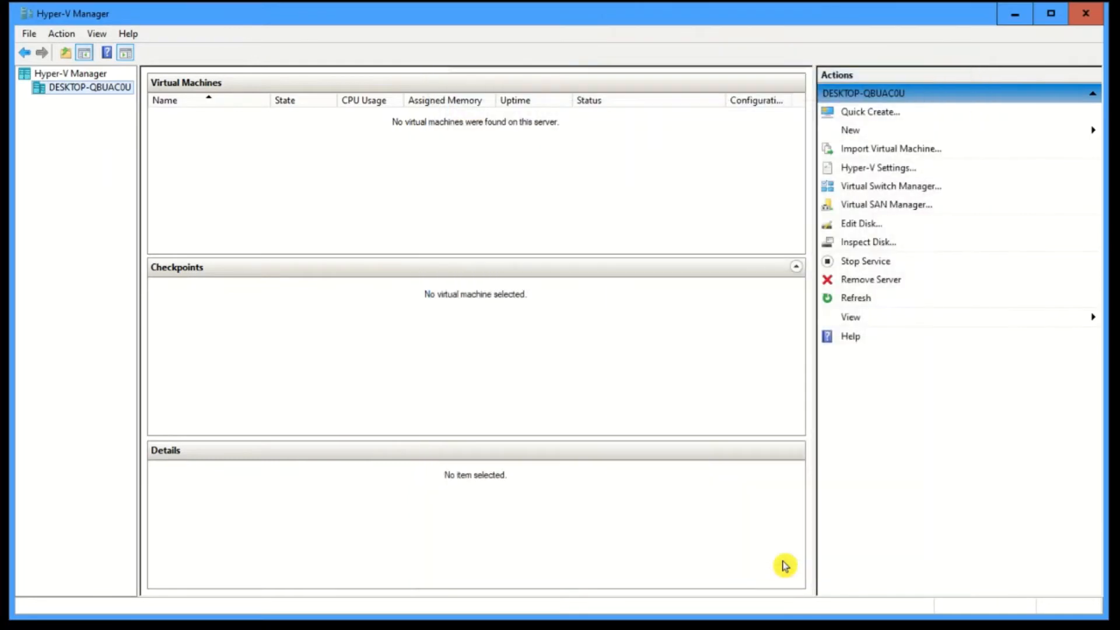
Step: Create an external virtual switch connected to the Intel(R) Dual Band Wireless-N 7260 adapter
left_click(891, 186)
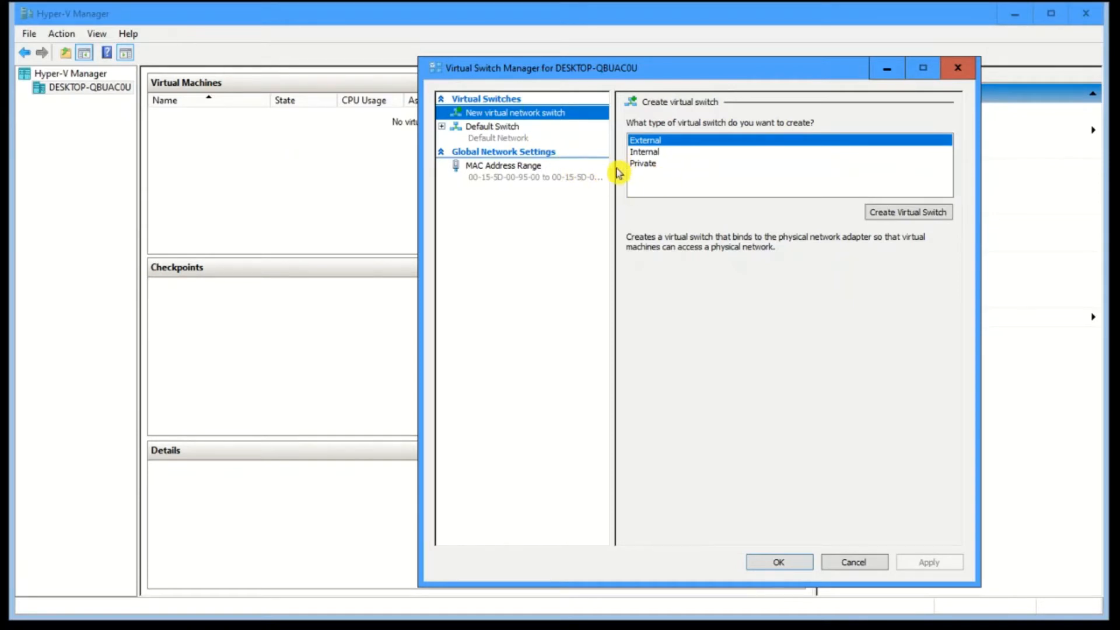
left_click(904, 214)
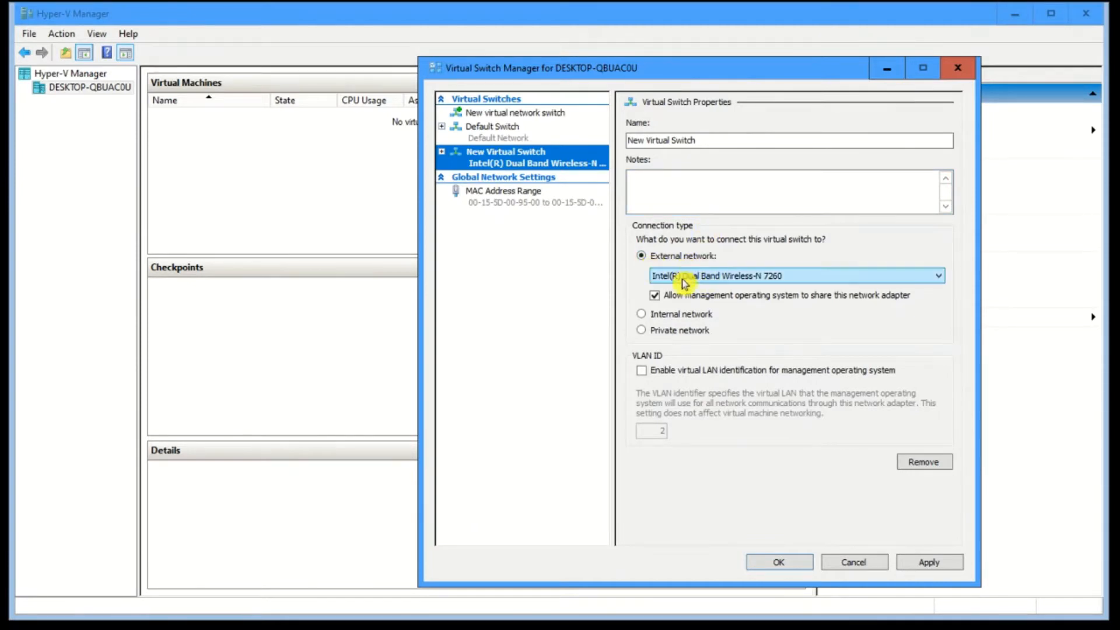
left_click(739, 276)
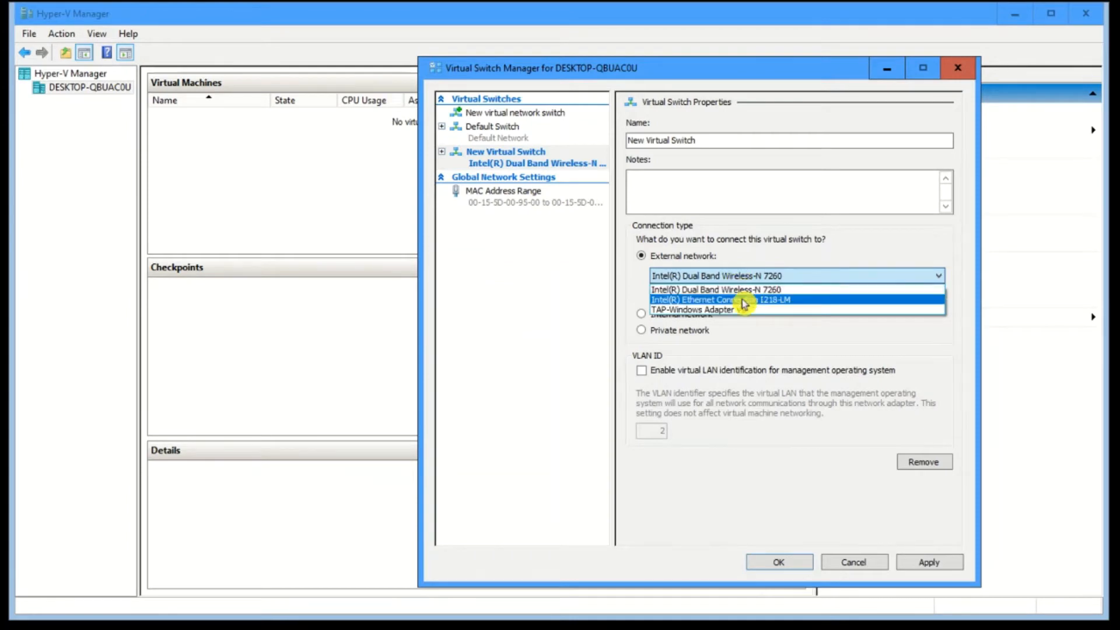
left_click(743, 290)
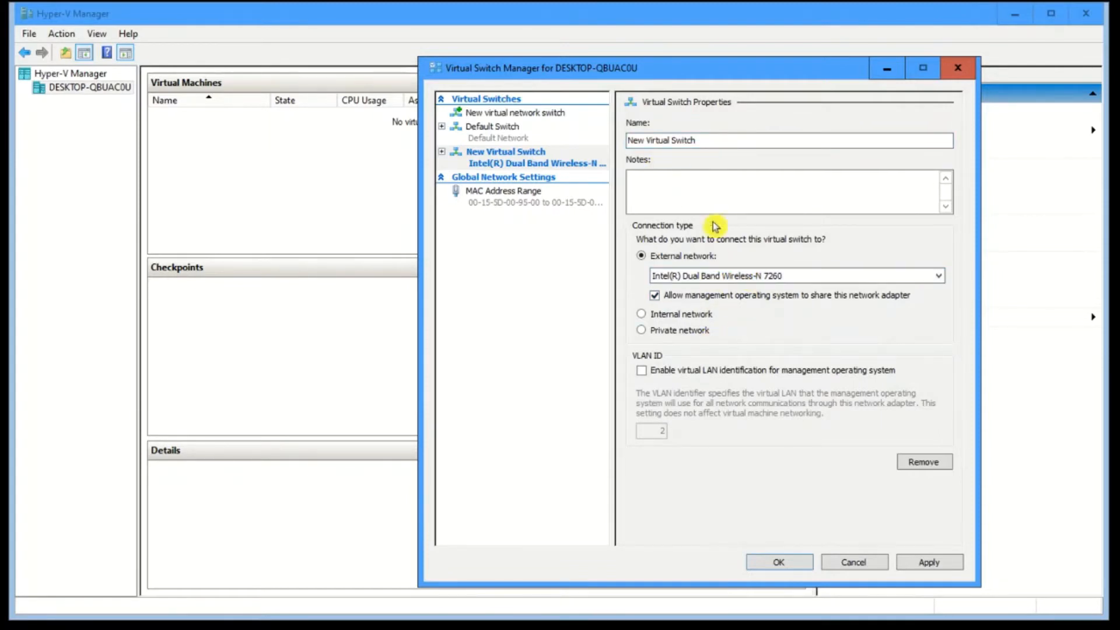
Step: Name the new virtual switch External-Internet and apply the networking changes, accepting the possible connectivity disruption
left_click_drag(700, 142, 602, 140)
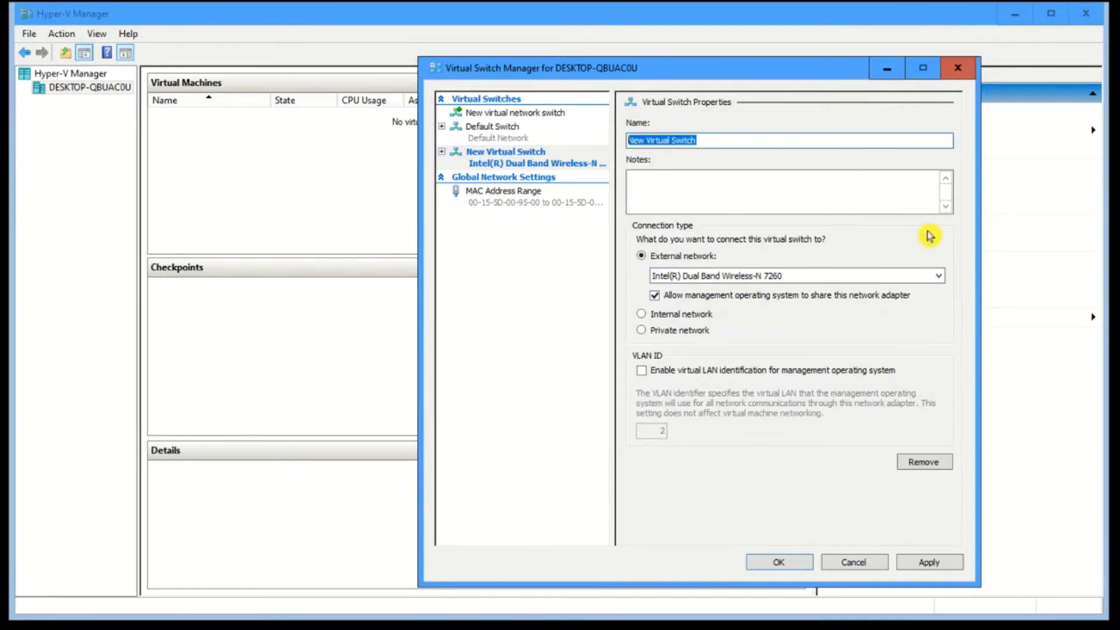
key("BackSpace")
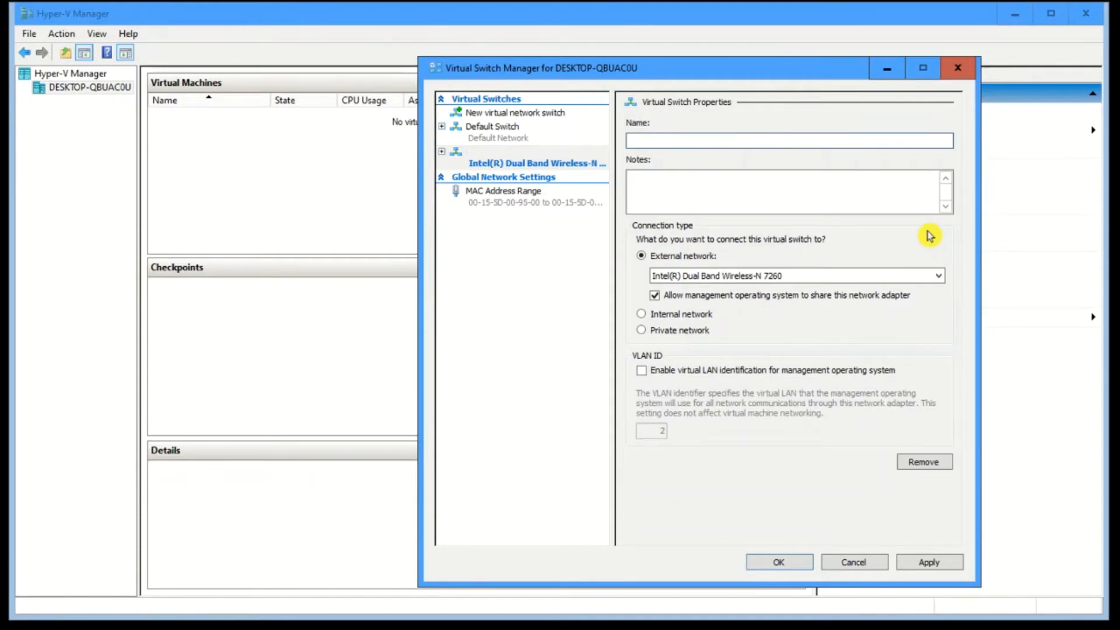
type("Exter")
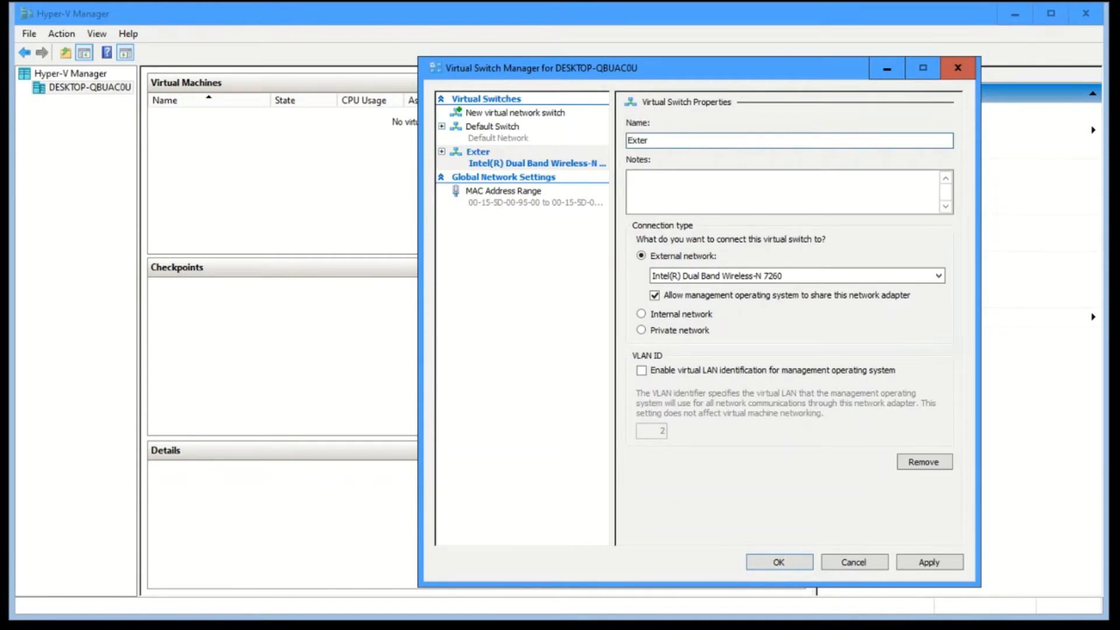
type("nal")
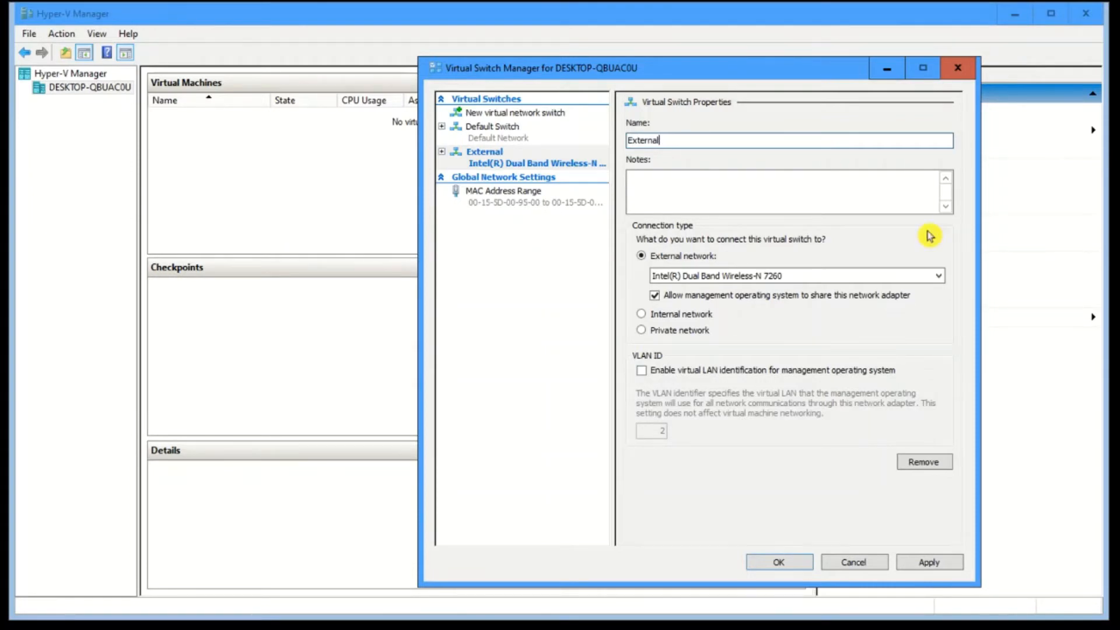
type("-Internet")
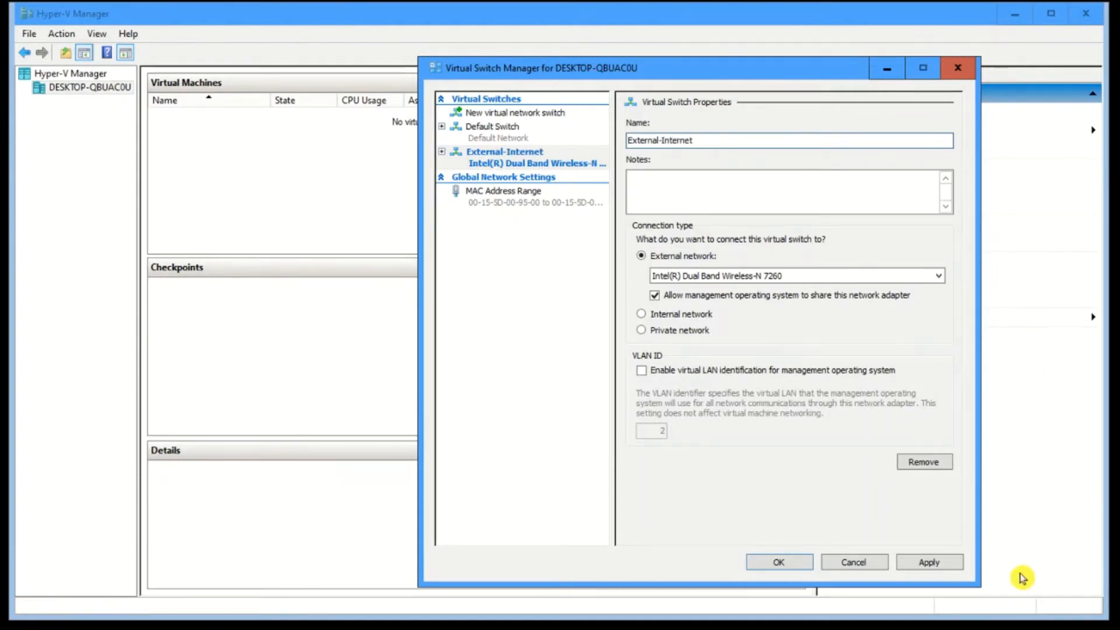
left_click(950, 564)
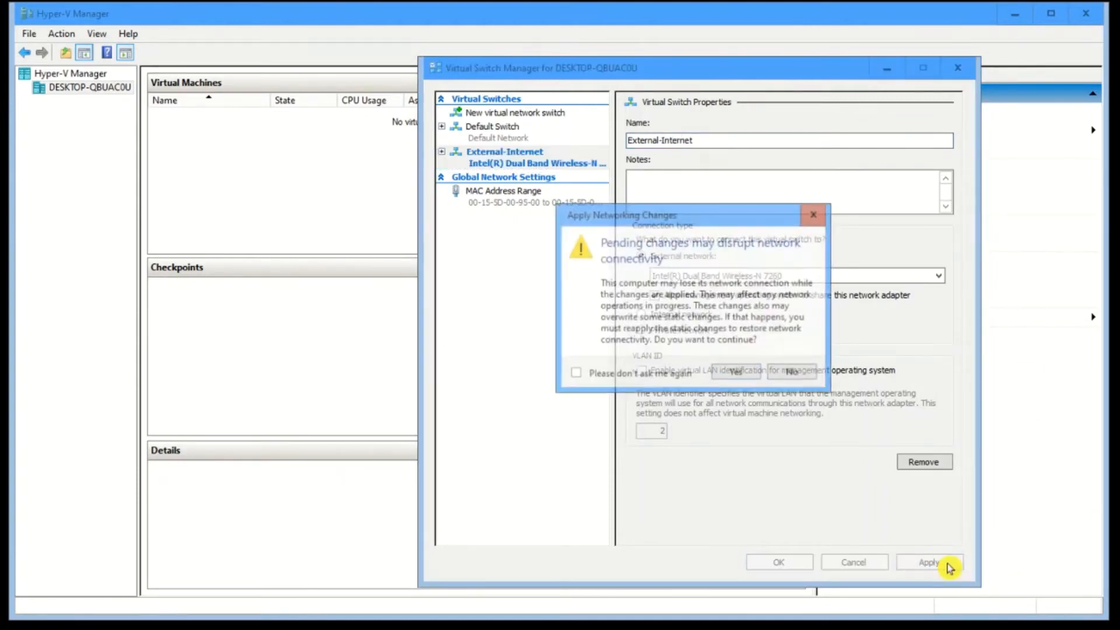
left_click(736, 373)
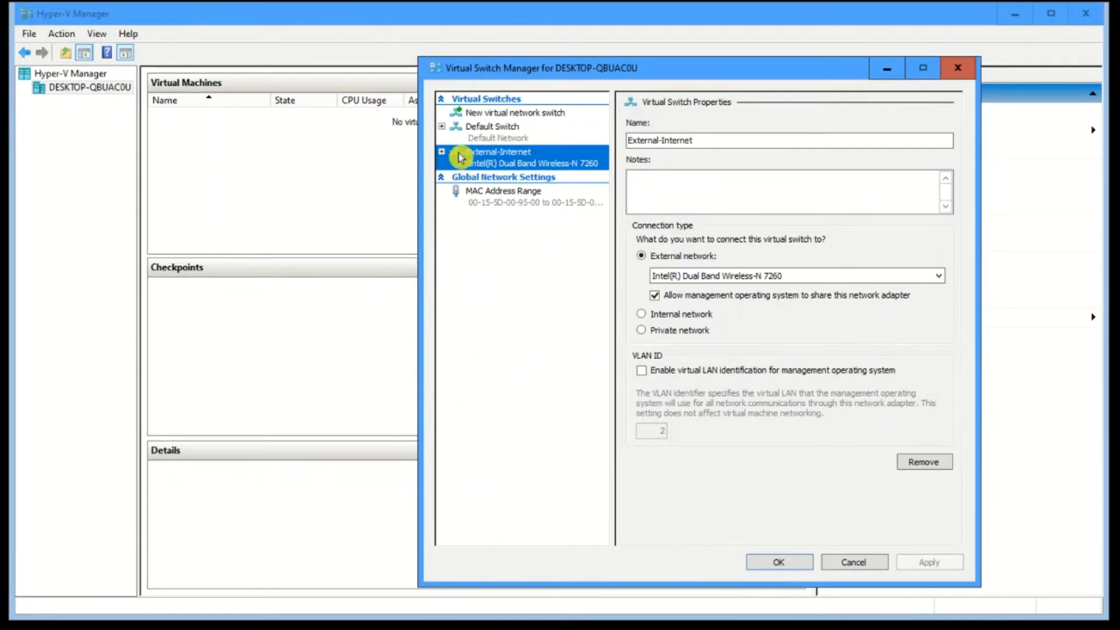
Step: Review the Default Switch properties and the External-Internet switch's extensions and properties, and close the Virtual Switch Manager
left_click(444, 143)
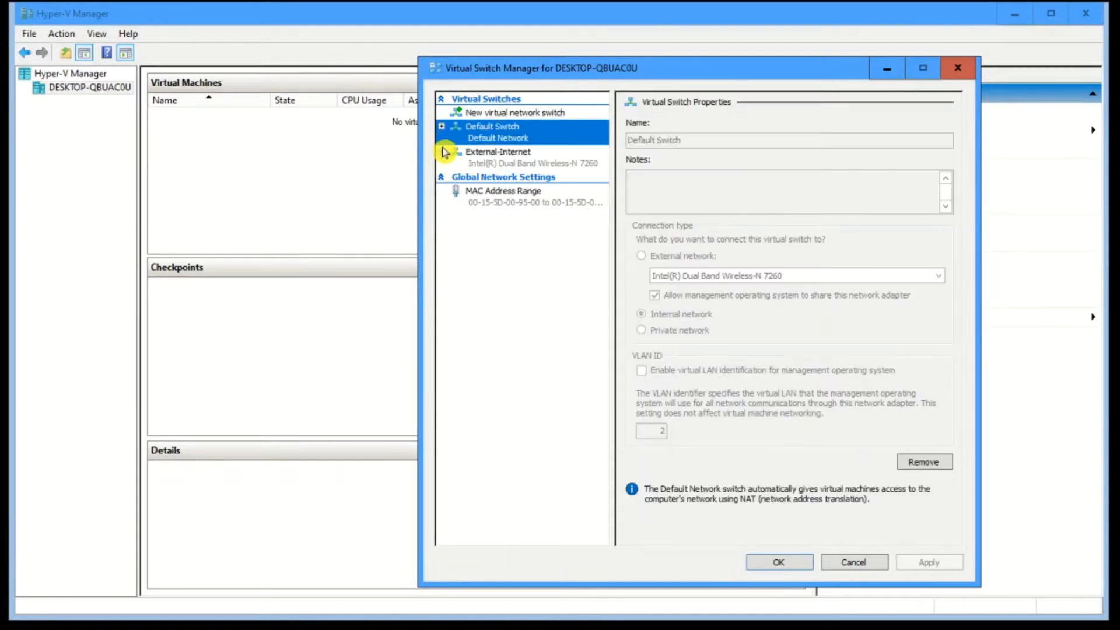
left_click(465, 165)
left_click(441, 152)
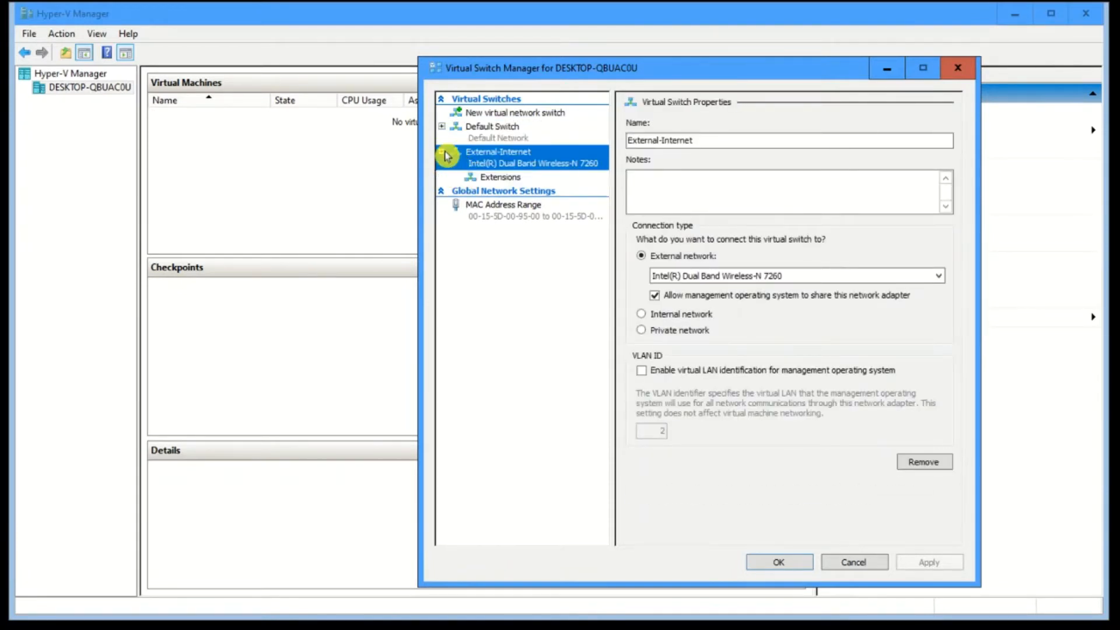
left_click(512, 181)
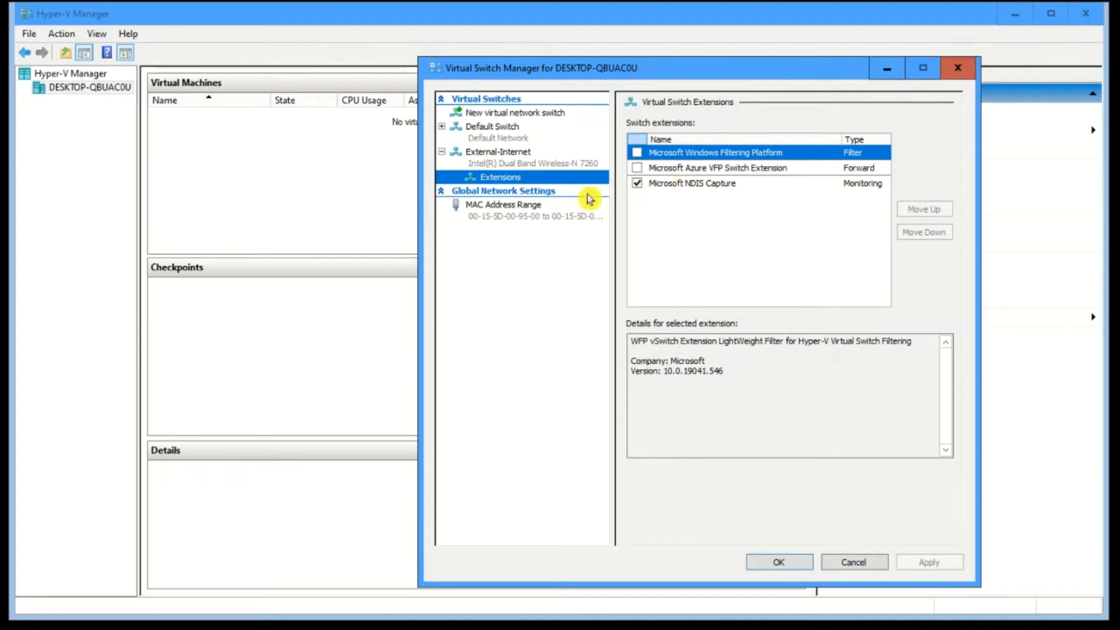
left_click(503, 168)
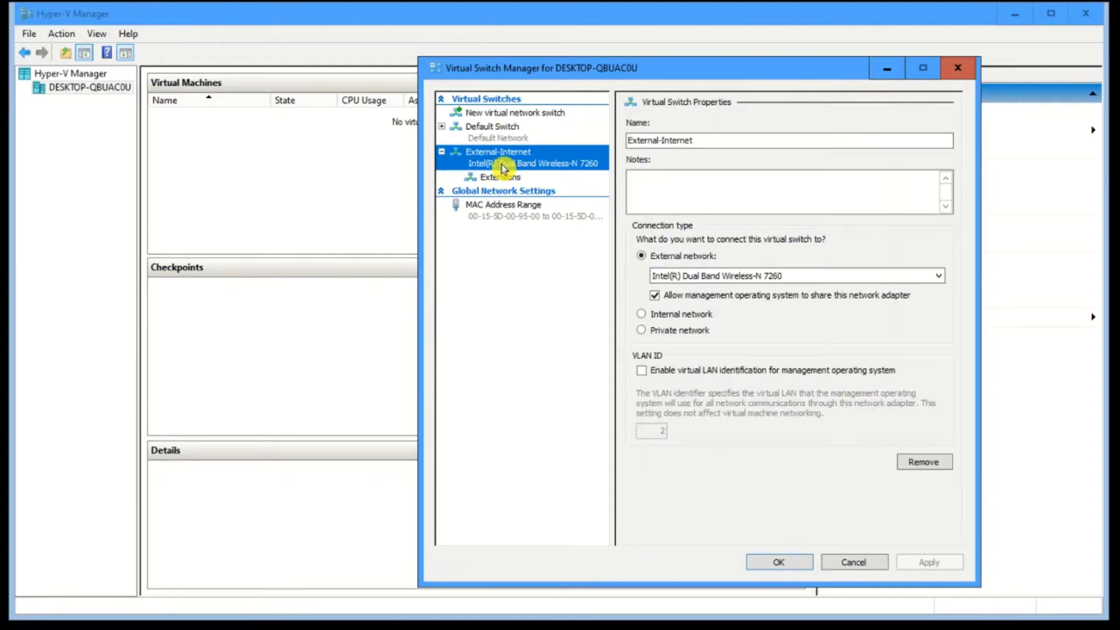
left_click(788, 563)
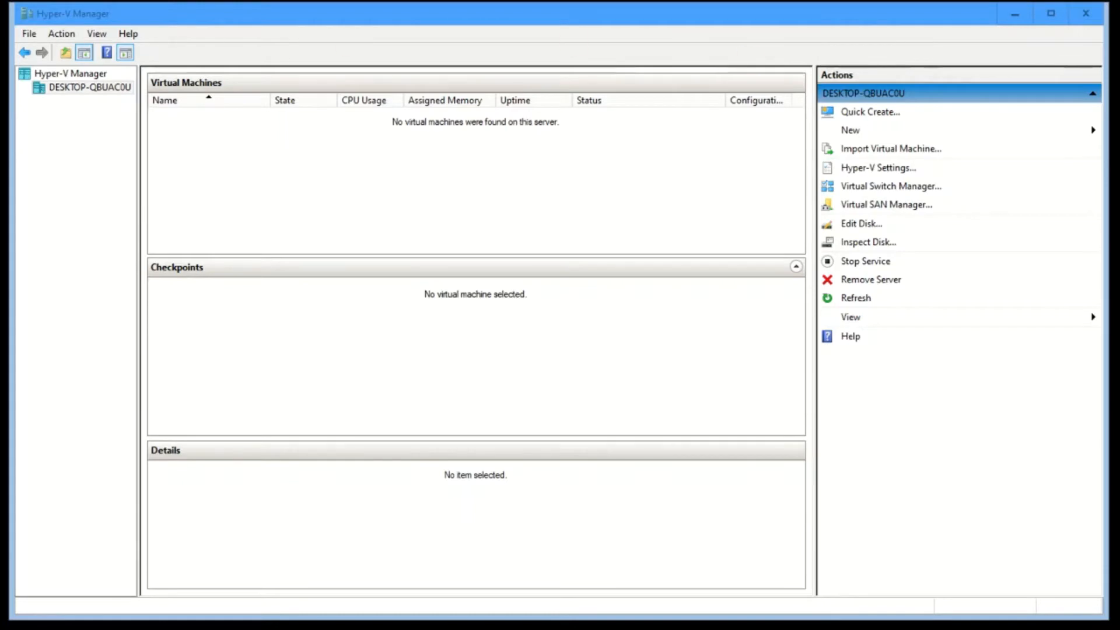
Step: Start creating a new virtual machine on the local server and proceed past the wizard's introduction page
right_click(170, 136)
left_click(89, 89)
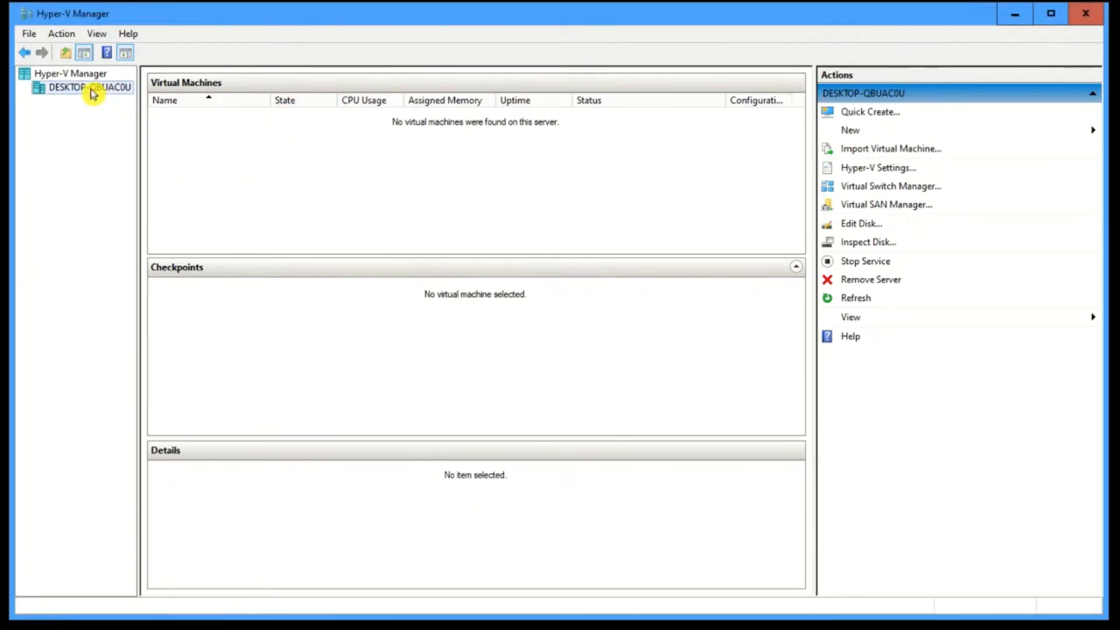
right_click(91, 89)
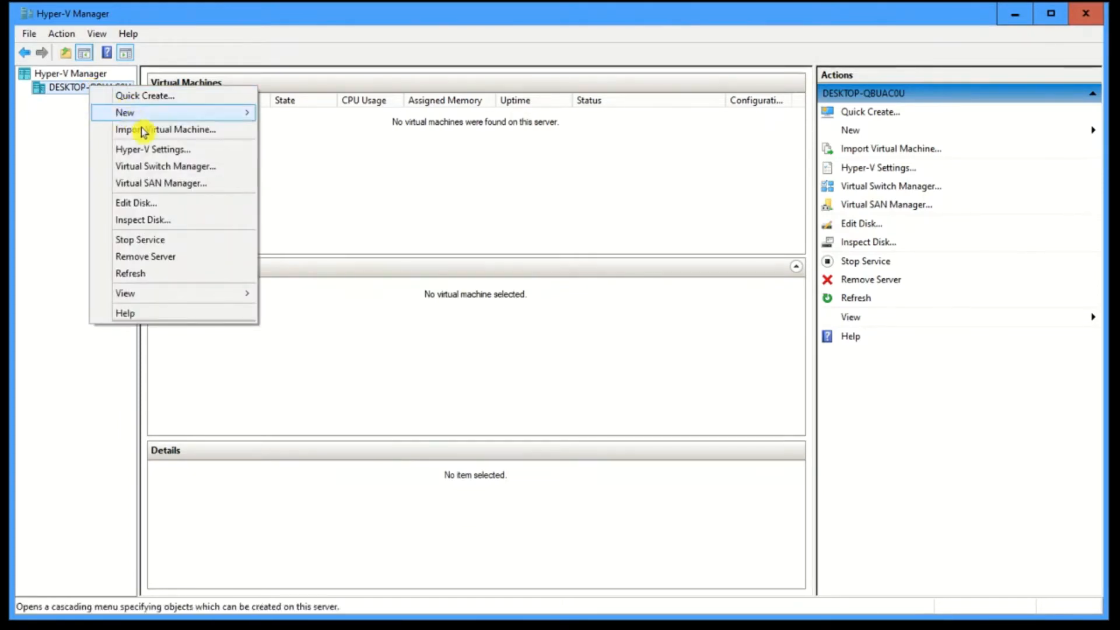
mouse_move(147, 120)
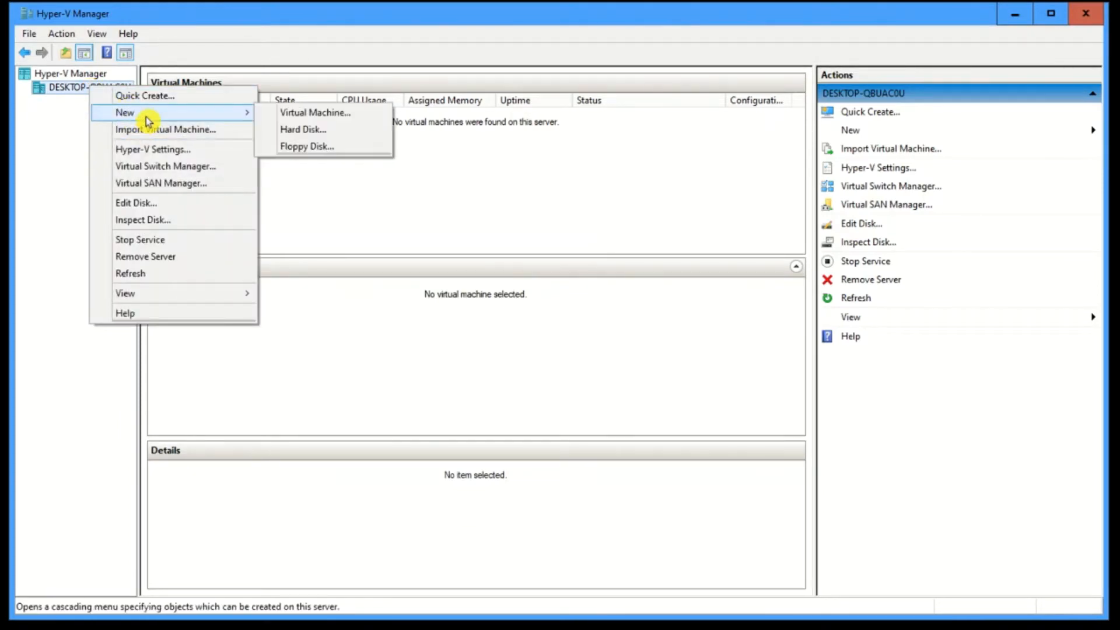
left_click(326, 115)
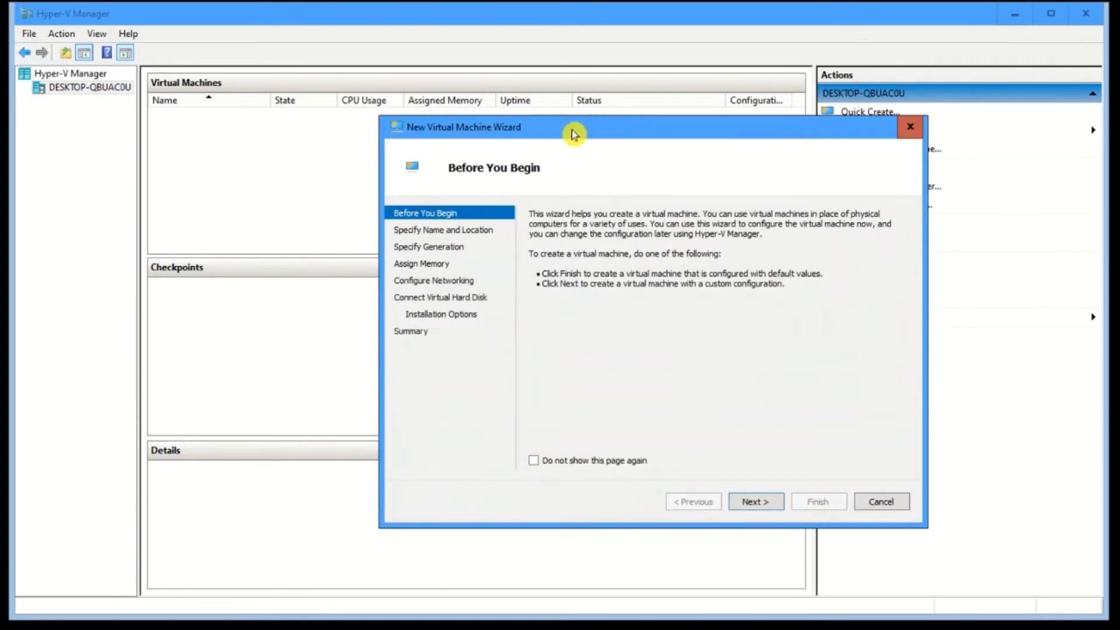
left_click_drag(567, 126, 301, 92)
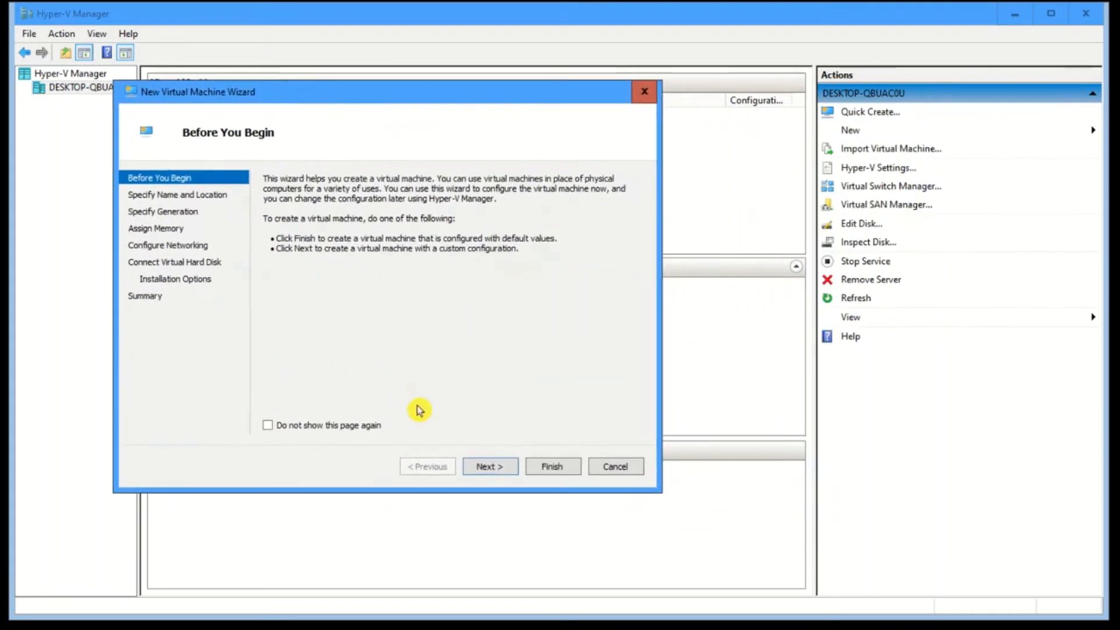
left_click(490, 467)
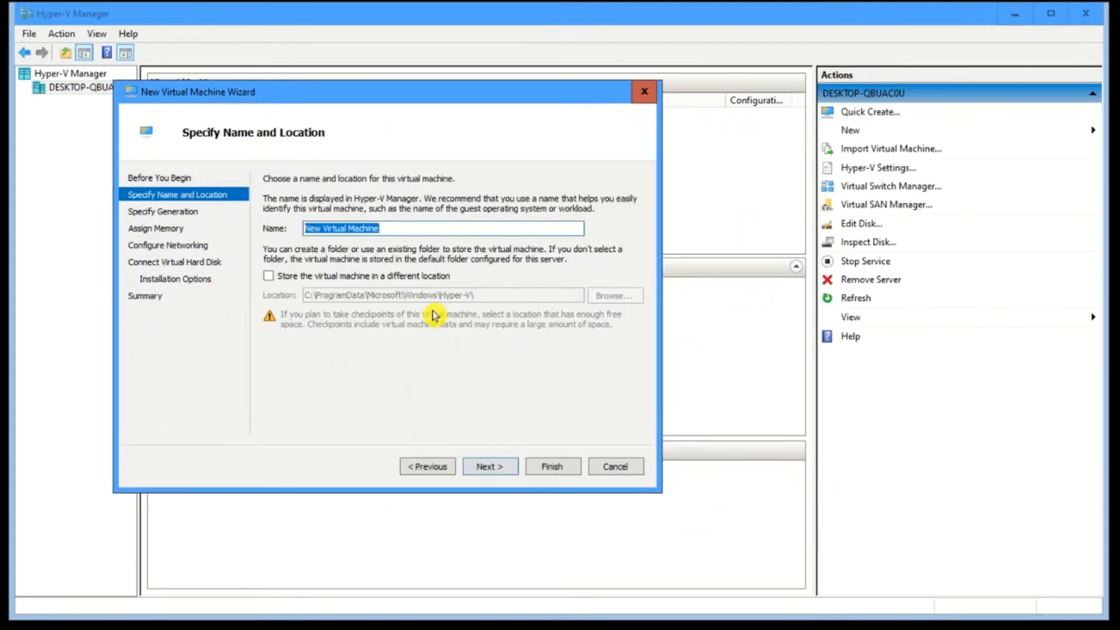
Step: Name the virtual machine Windows 7 and keep the default storage location
key("BackSpace")
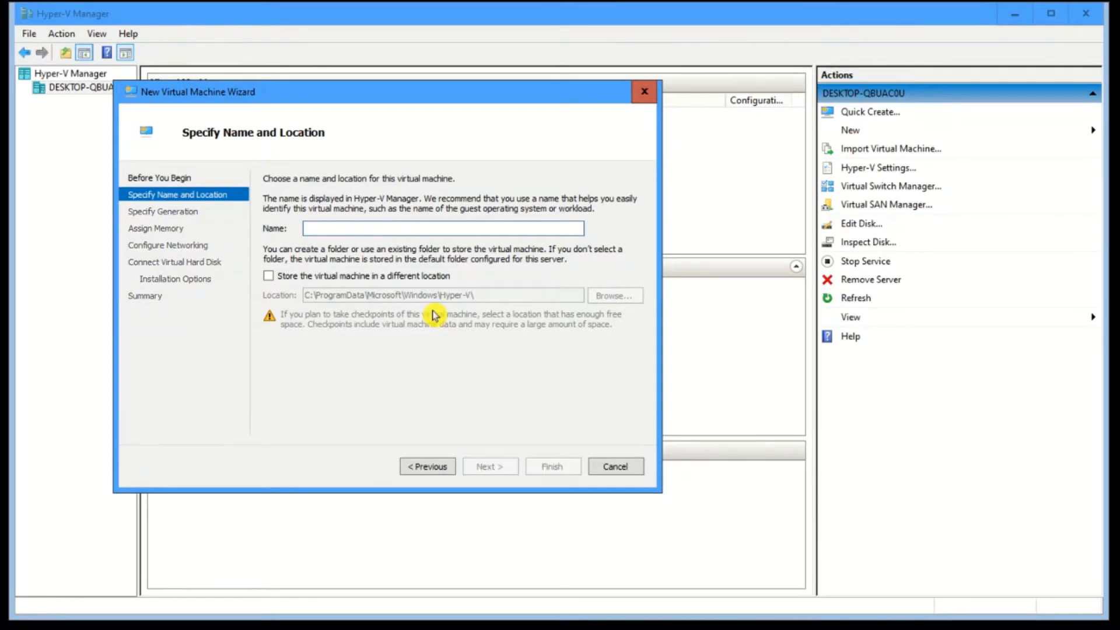
type("Windows")
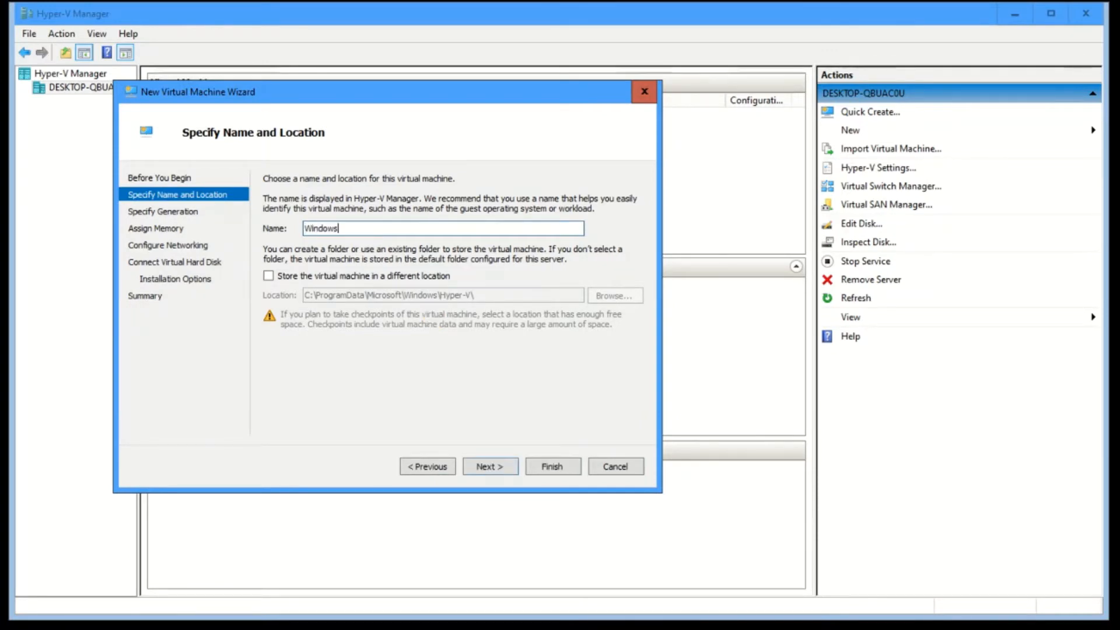
type(" 7")
left_click(297, 278)
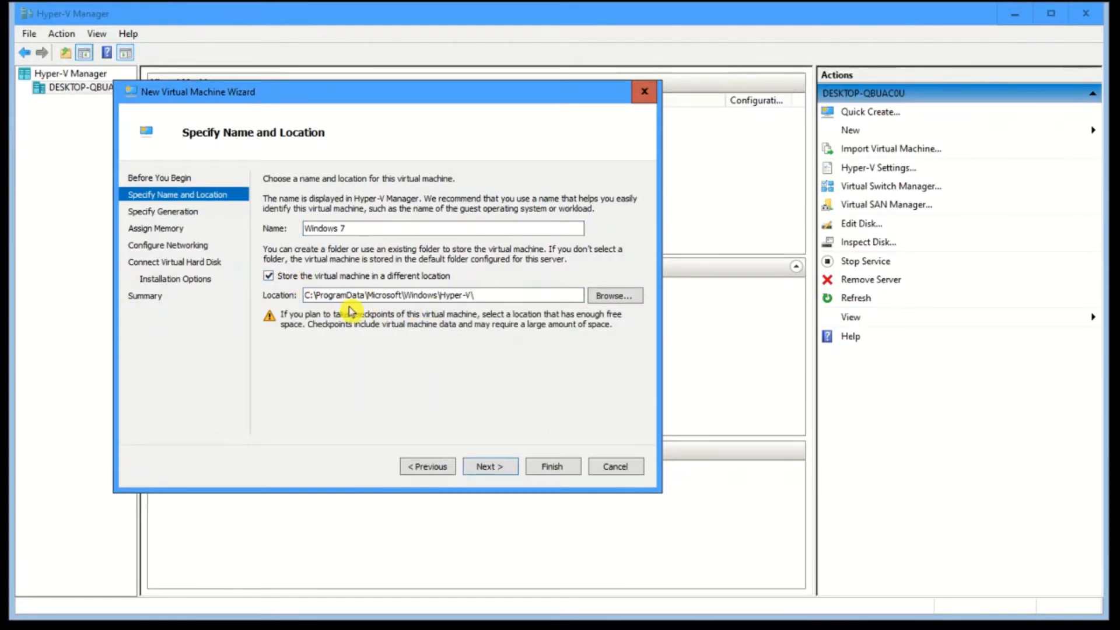
left_click(269, 277)
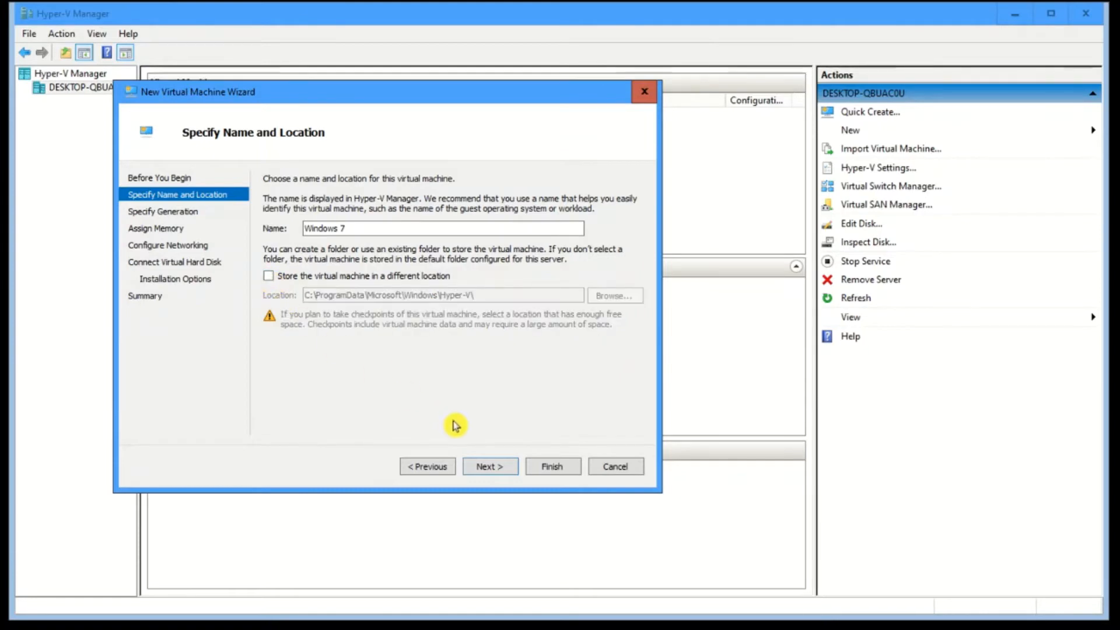
left_click(490, 468)
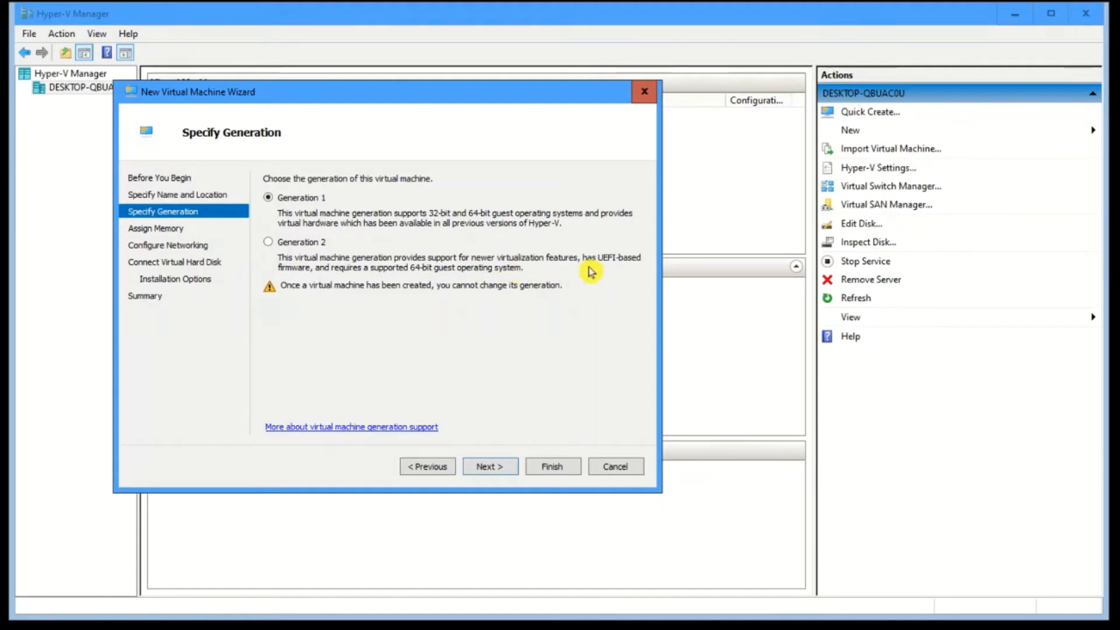
Step: Choose Generation 2 for the virtual machine and set its startup memory to 2024 MB, keeping Dynamic Memory enabled
left_click(269, 244)
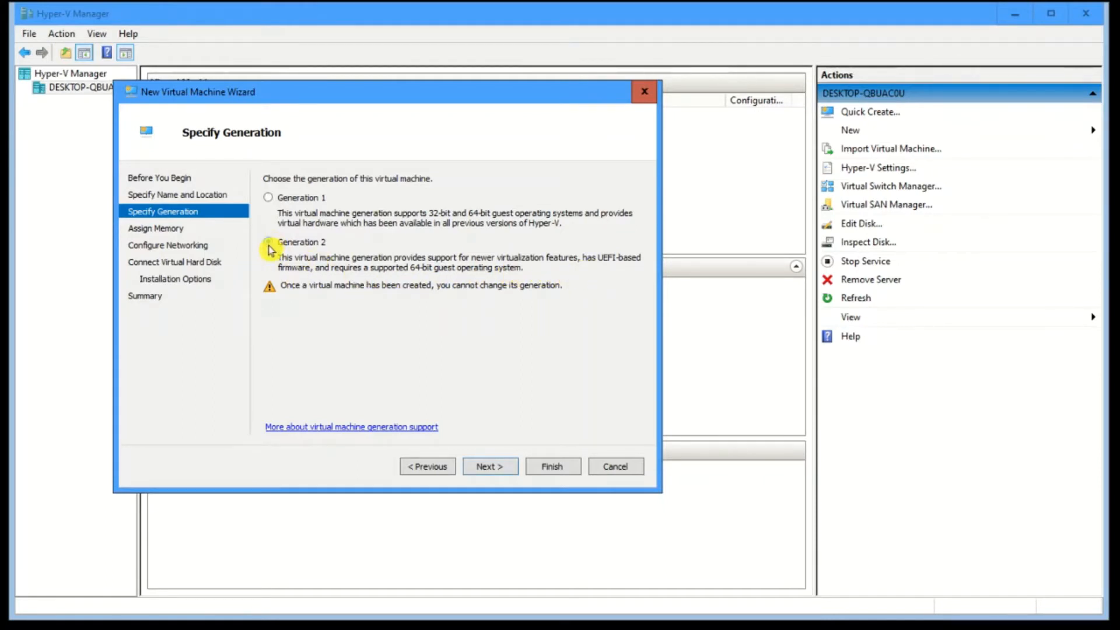
left_click(490, 466)
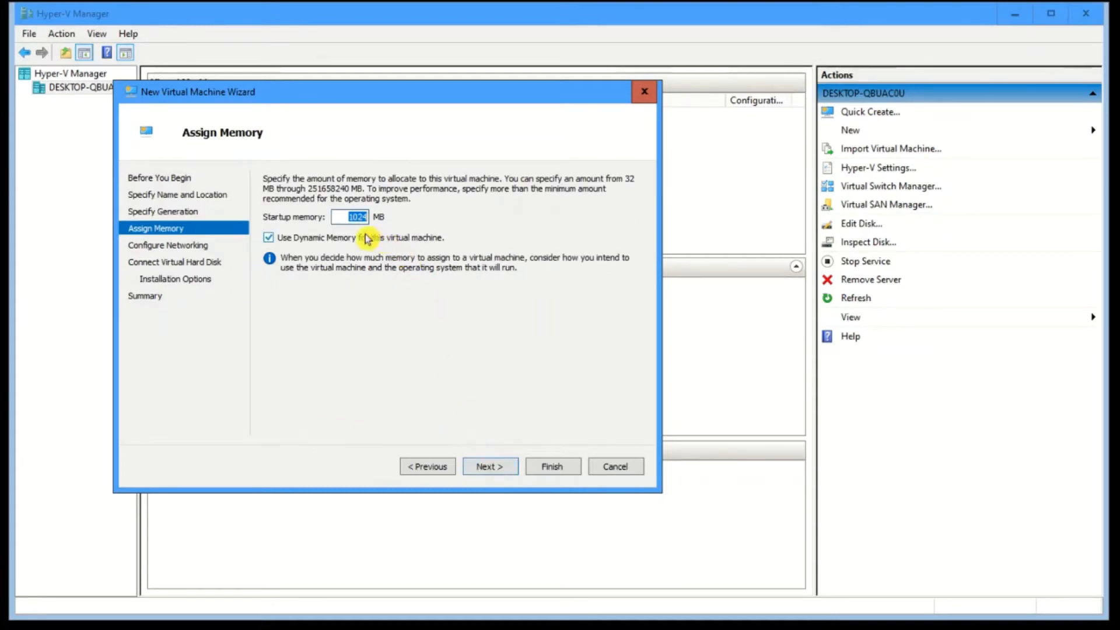
left_click(348, 216)
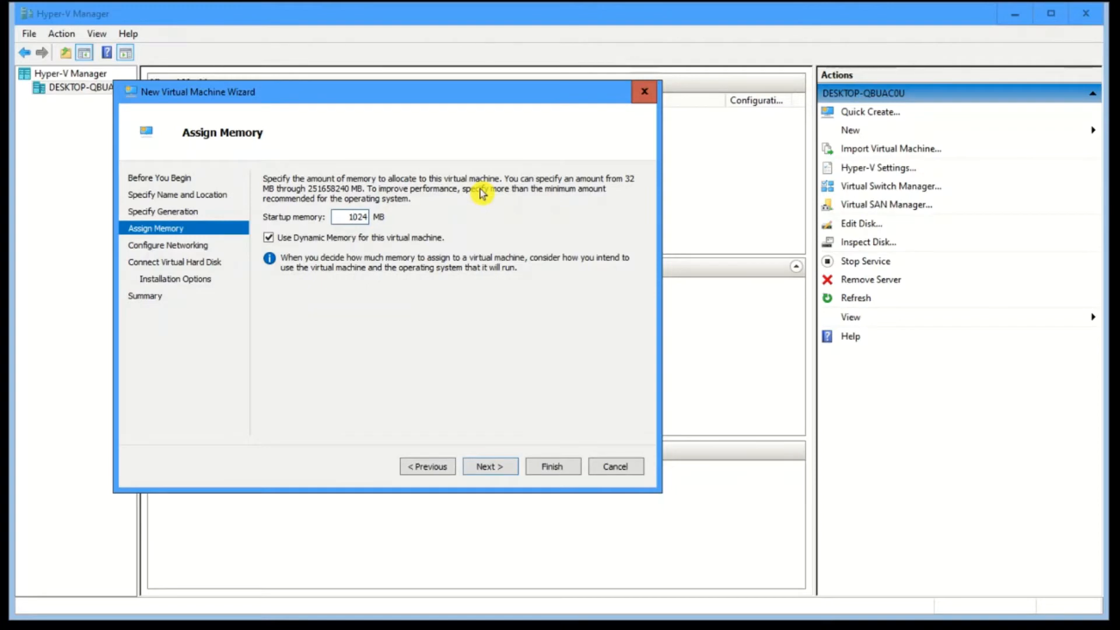
key("Delete")
type("2")
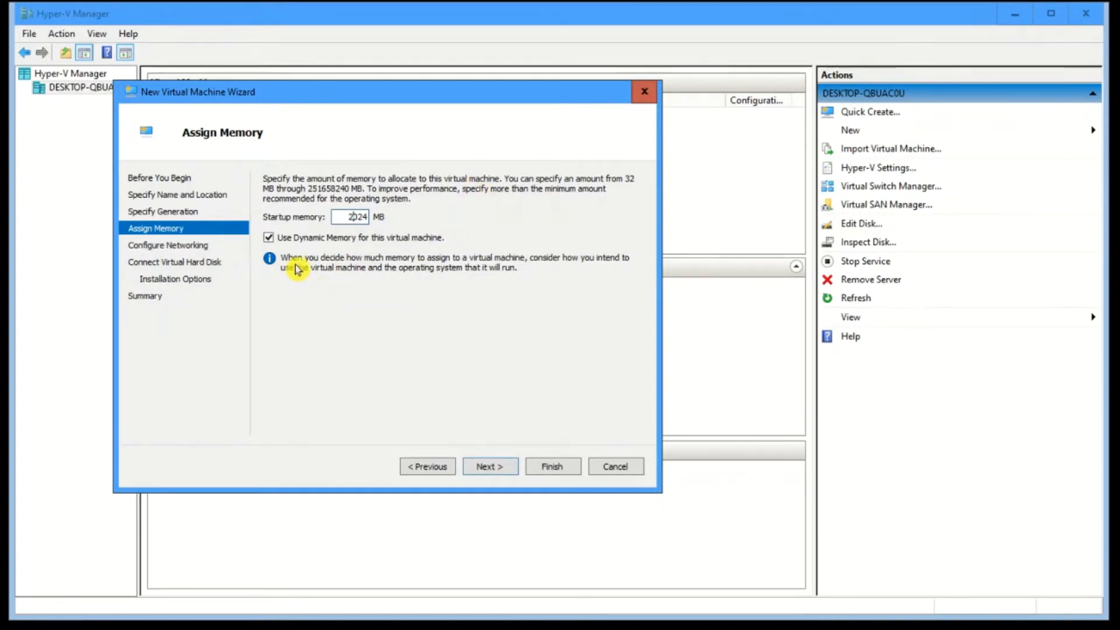
left_click(494, 464)
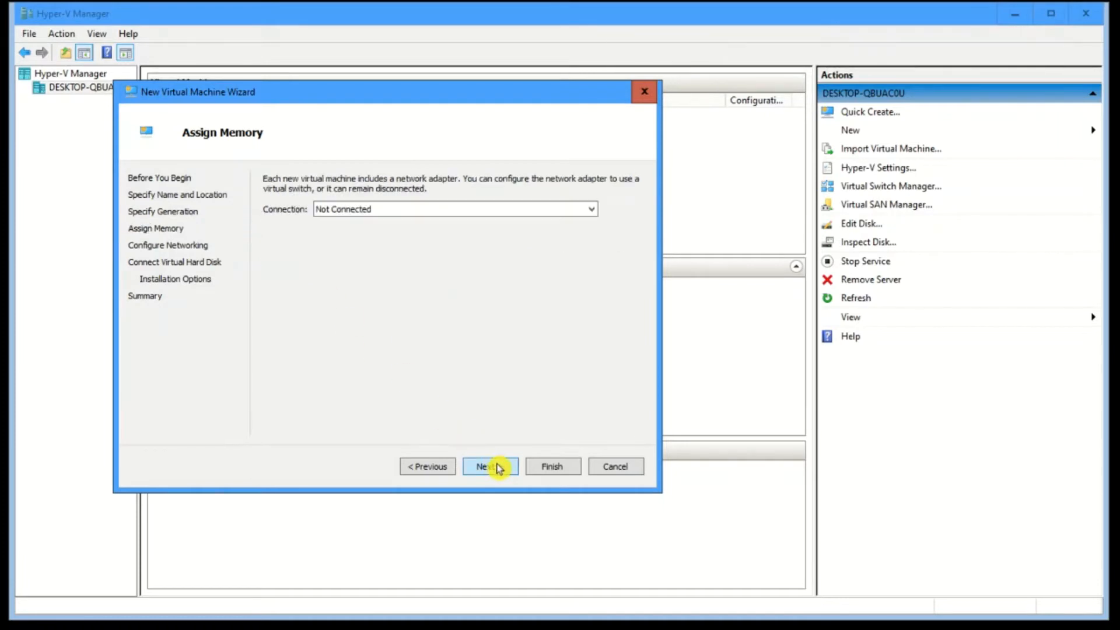
Step: Connect the virtual machine's network adapter to the External-Internet switch and continue to the virtual hard disk settings
left_click(387, 210)
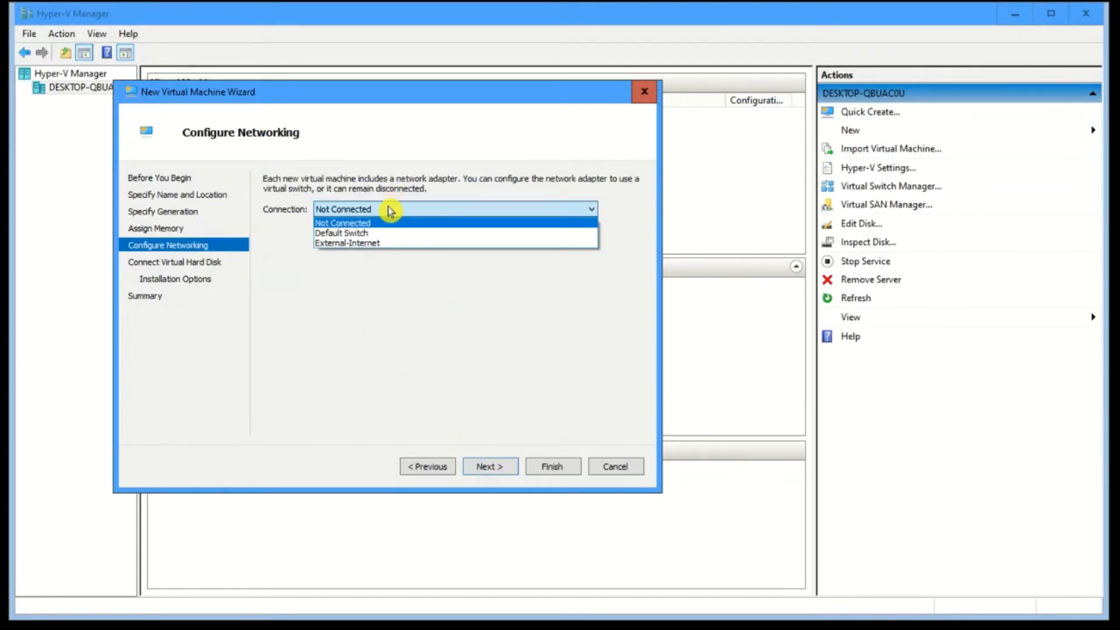
left_click(389, 243)
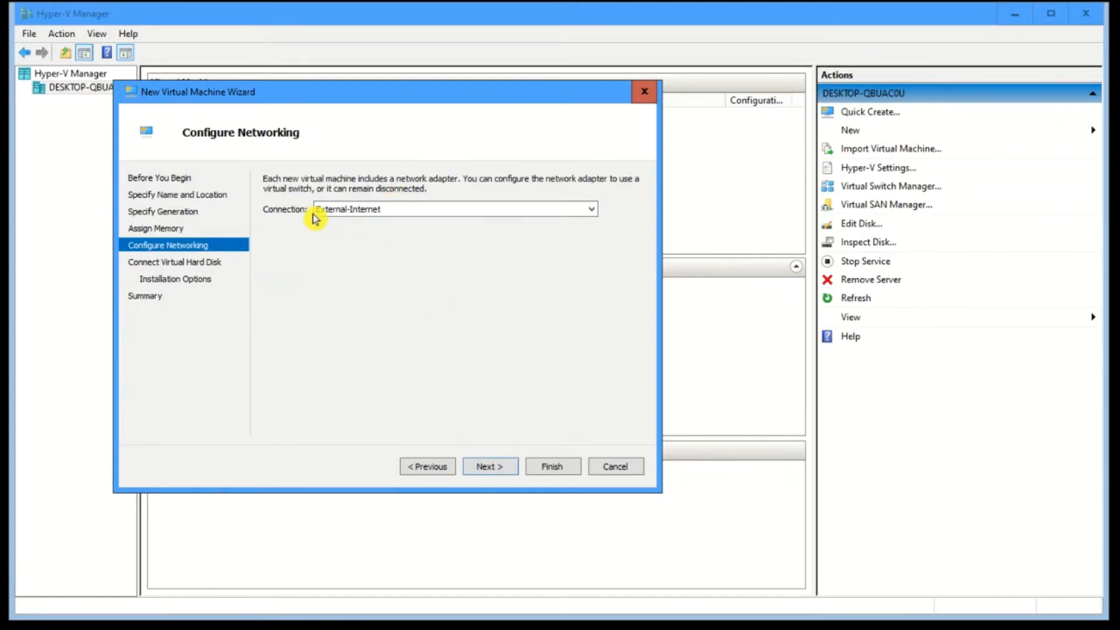
left_click(499, 470)
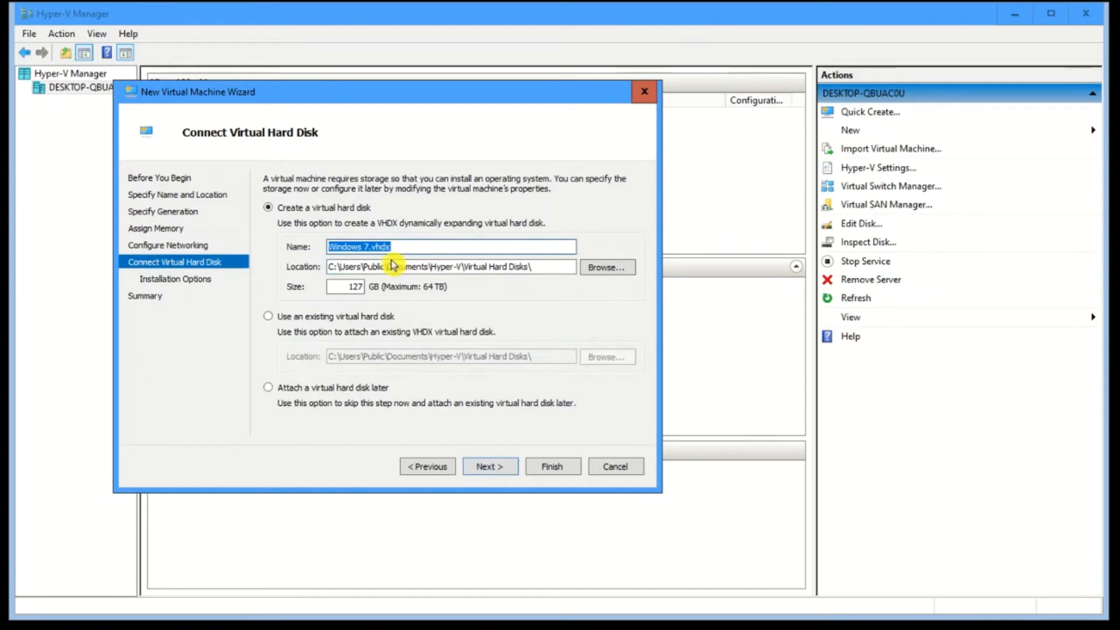
Step: Set the new virtual hard disk's size to 30 GB and continue to the installation options
double_click(348, 285)
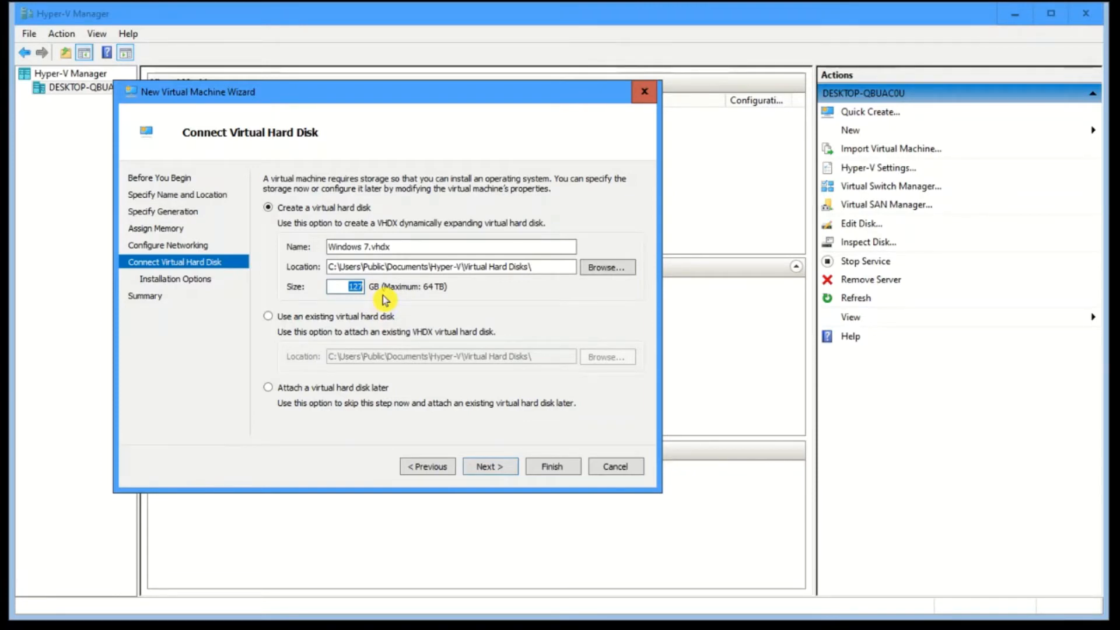
type("30")
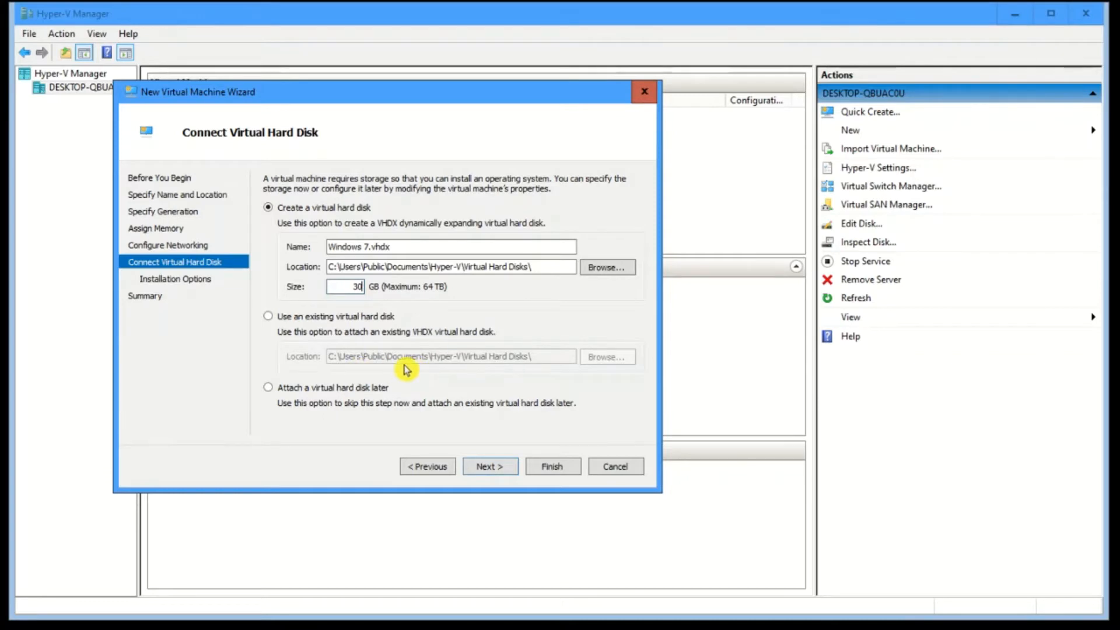
left_click(505, 472)
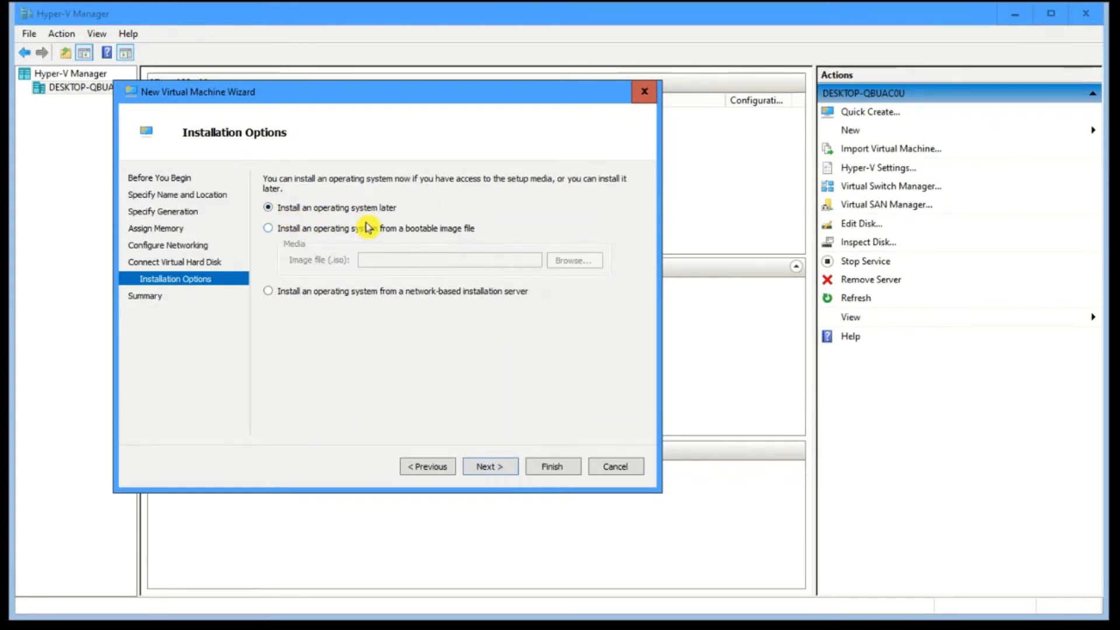
Step: Choose installation from the bootable image C:\temp\iso\Win7\en_windows_7_ultimate_x64_dvd.iso and finish creating the virtual machine
left_click(326, 230)
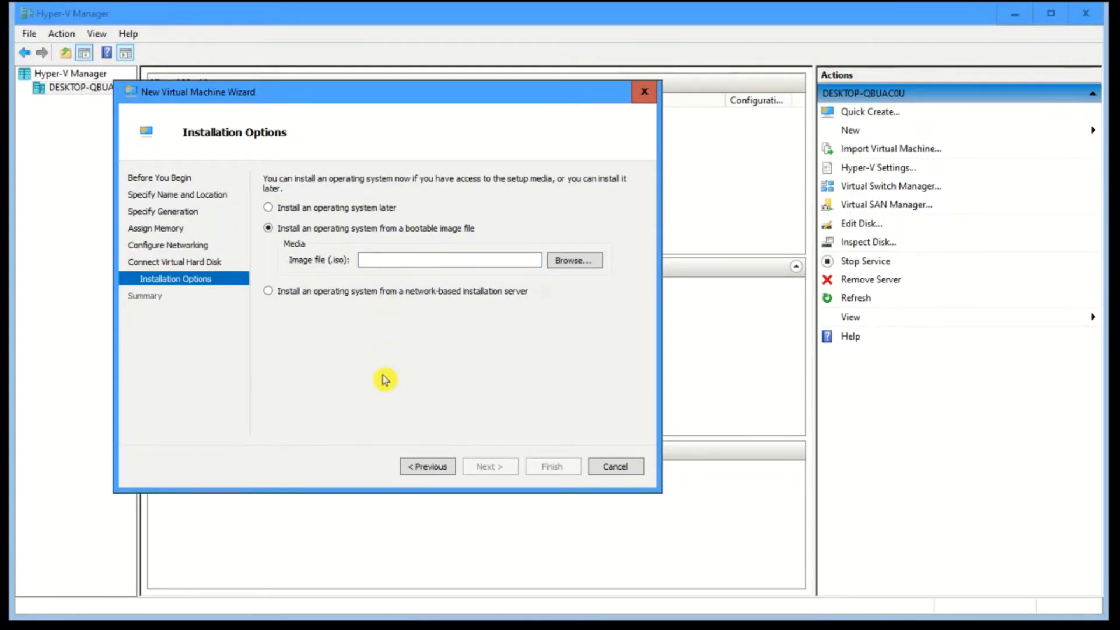
key("alt")
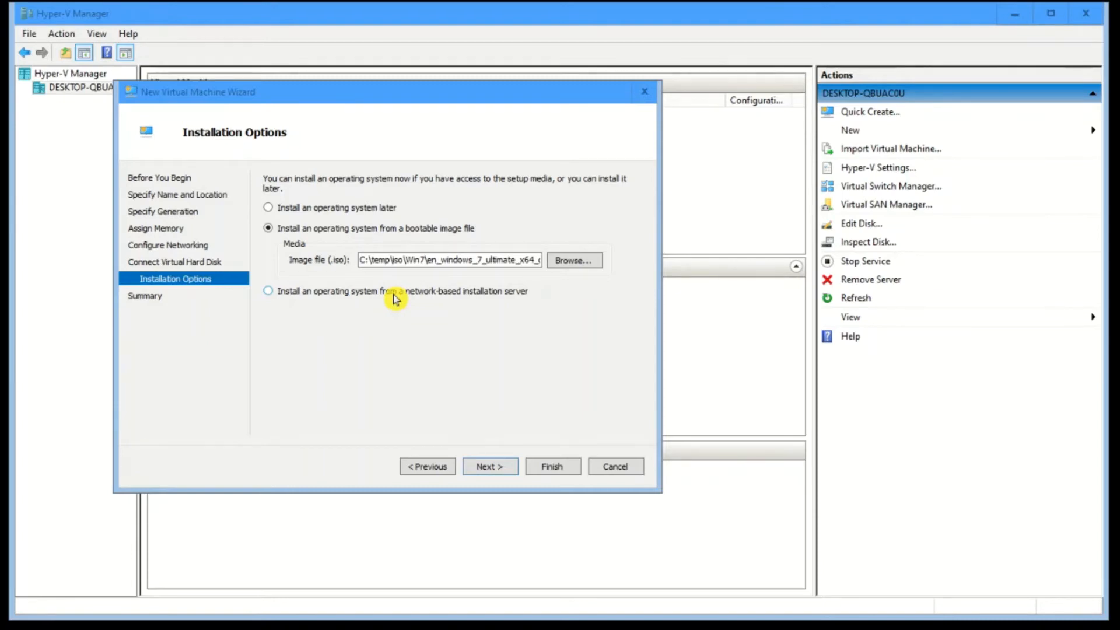
left_click(497, 467)
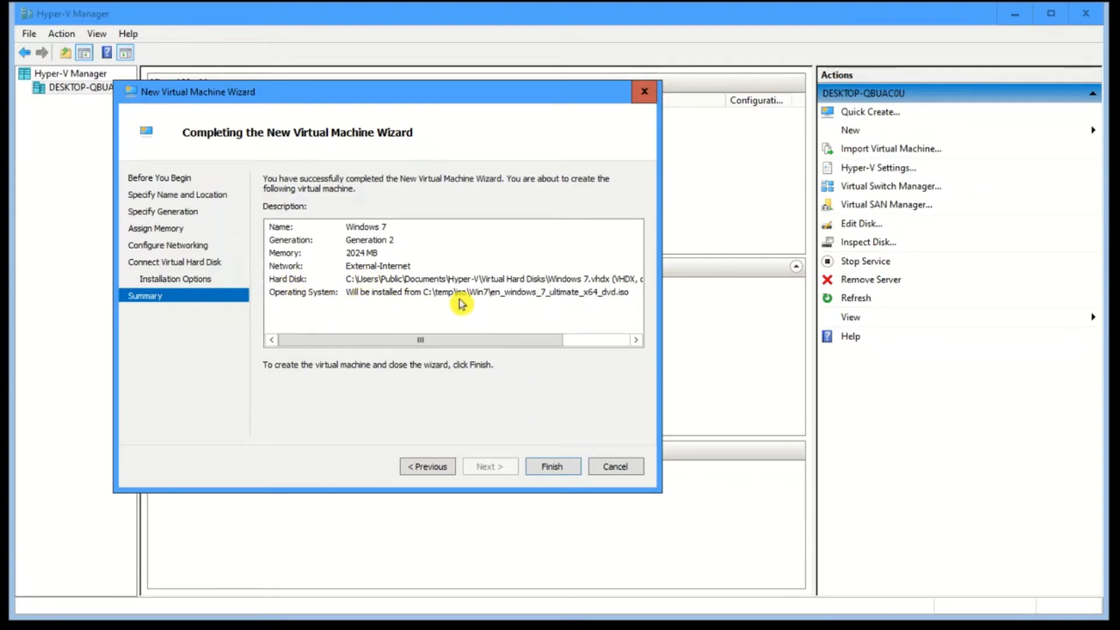
left_click(547, 467)
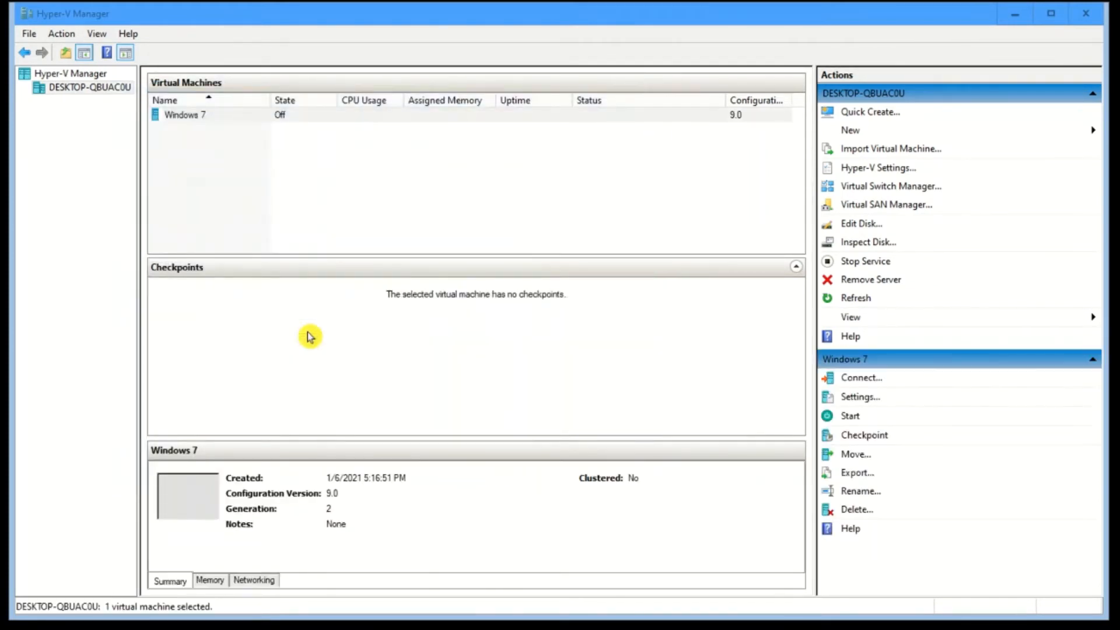
Step: Start the Windows 7 virtual machine
left_click(197, 114)
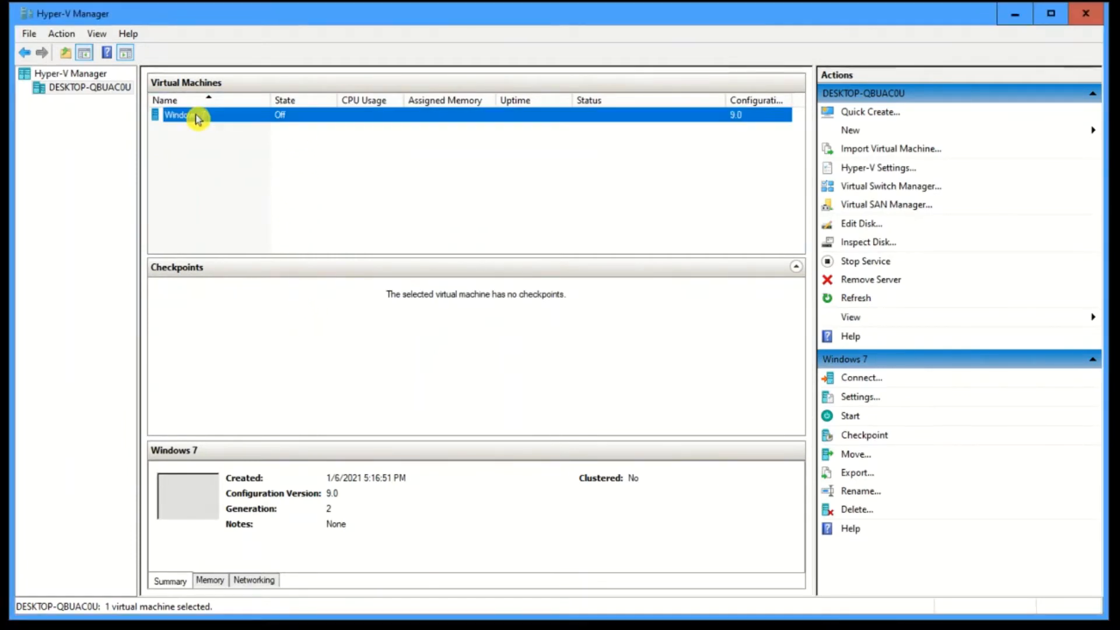
left_click(197, 115)
right_click(196, 114)
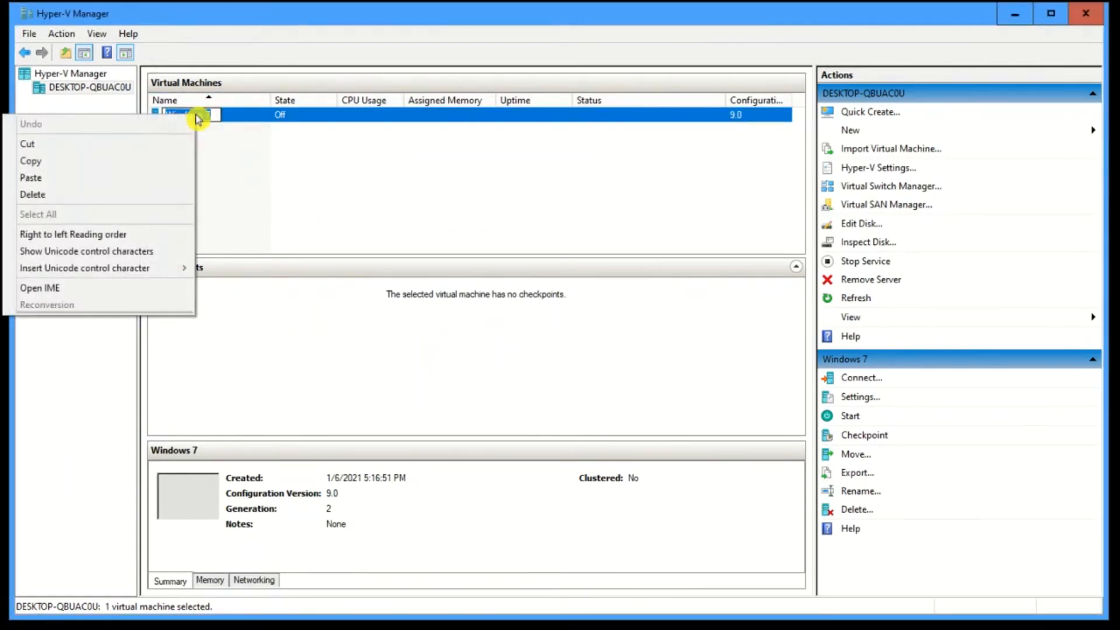
left_click(232, 114)
right_click(232, 120)
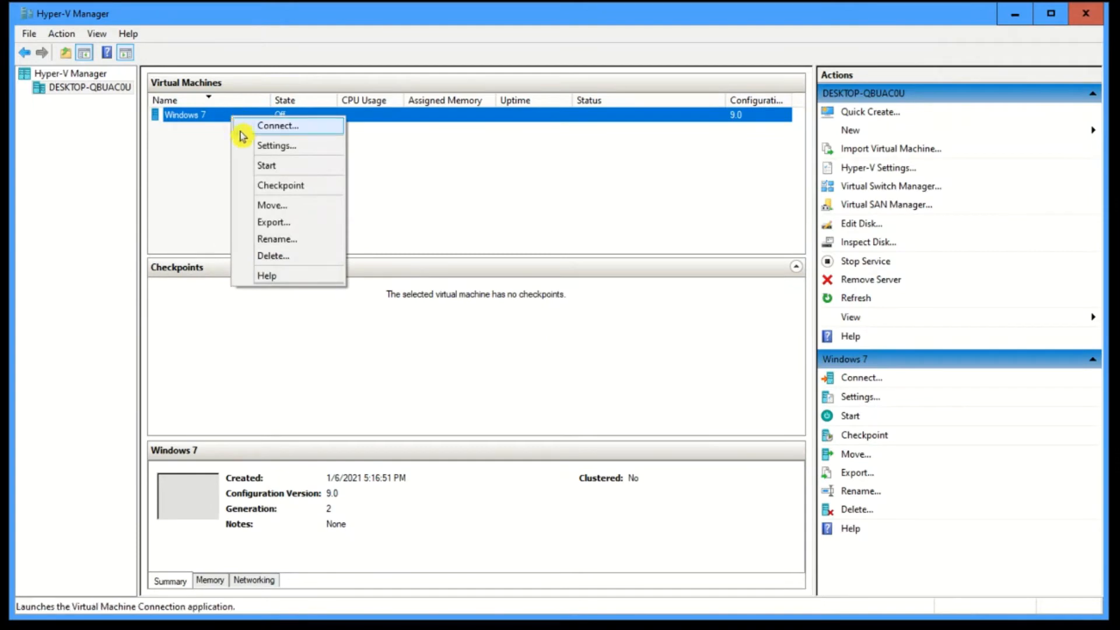
left_click(266, 175)
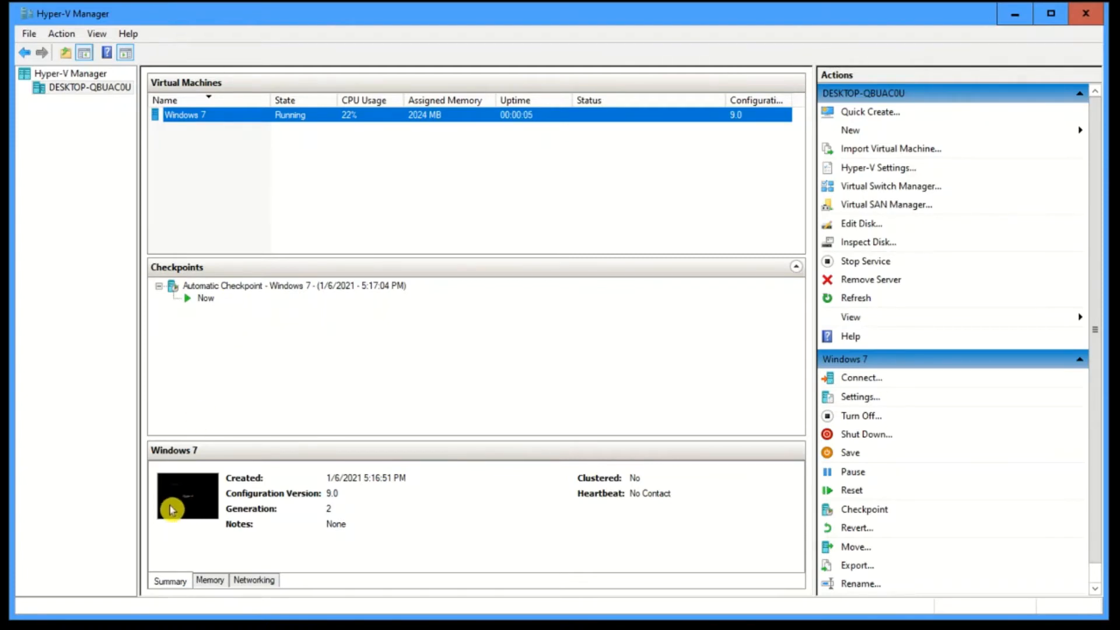
Step: Connect to the running Windows 7 virtual machine and reposition its connection window to show the boot screen
double_click(221, 117)
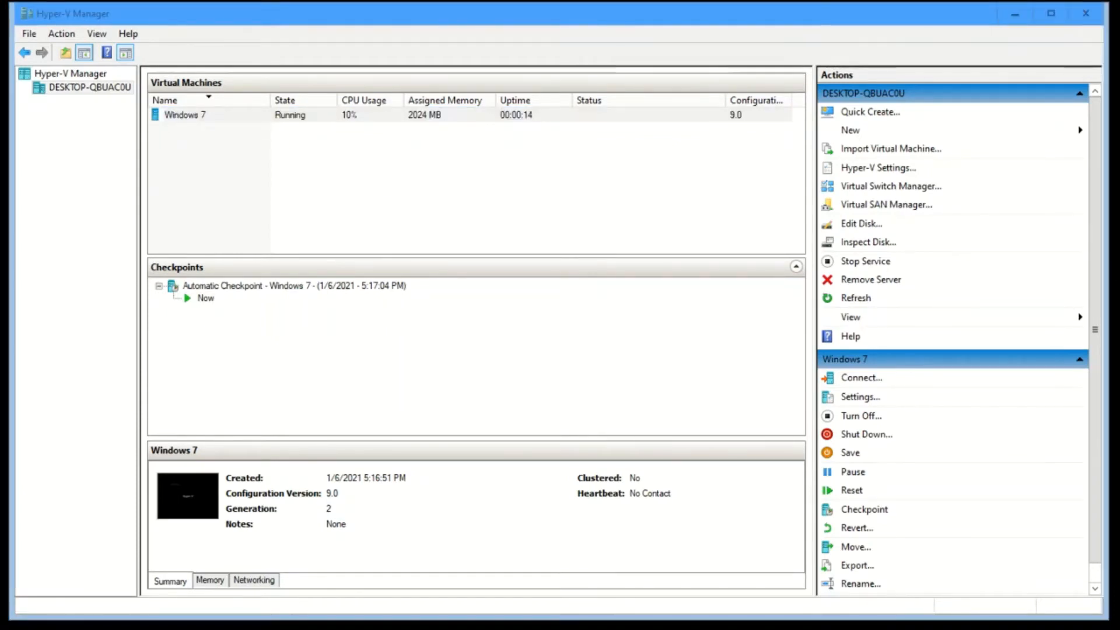
left_click_drag(1050, 182, 456, 111)
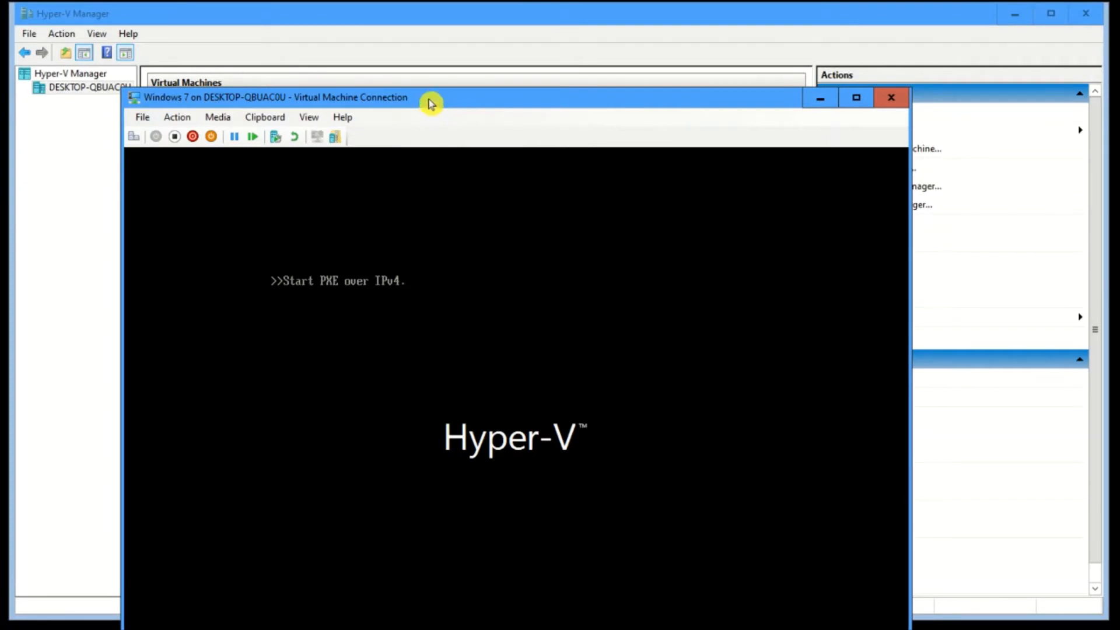
left_click_drag(394, 100, 365, 35)
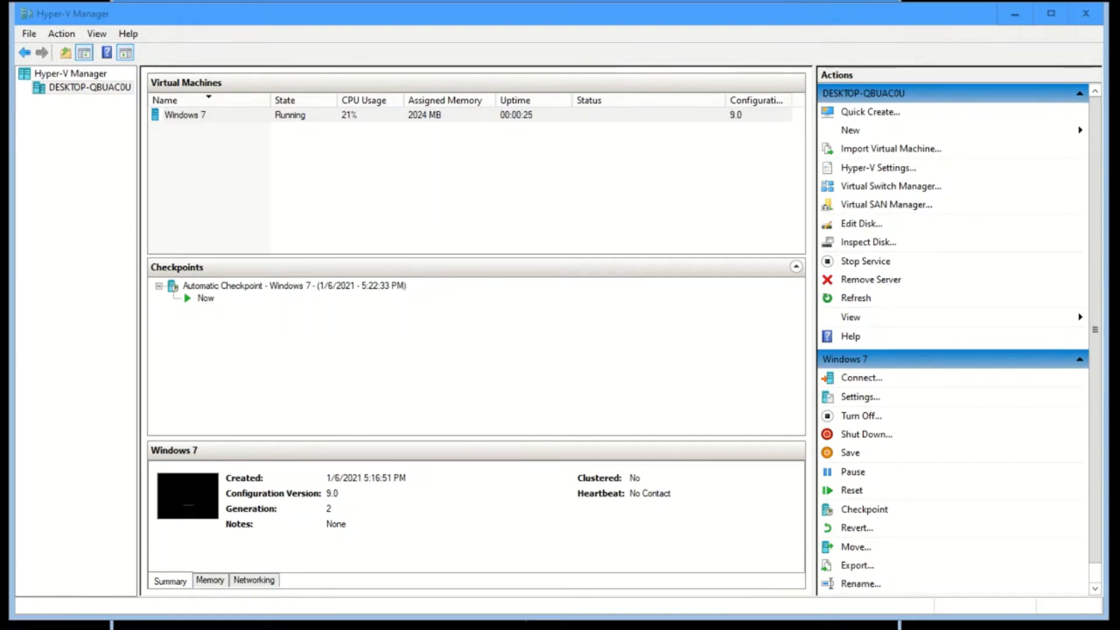
Step: Bring back the Windows 7 virtual machine's connection window to watch the guest system start
left_click(185, 115)
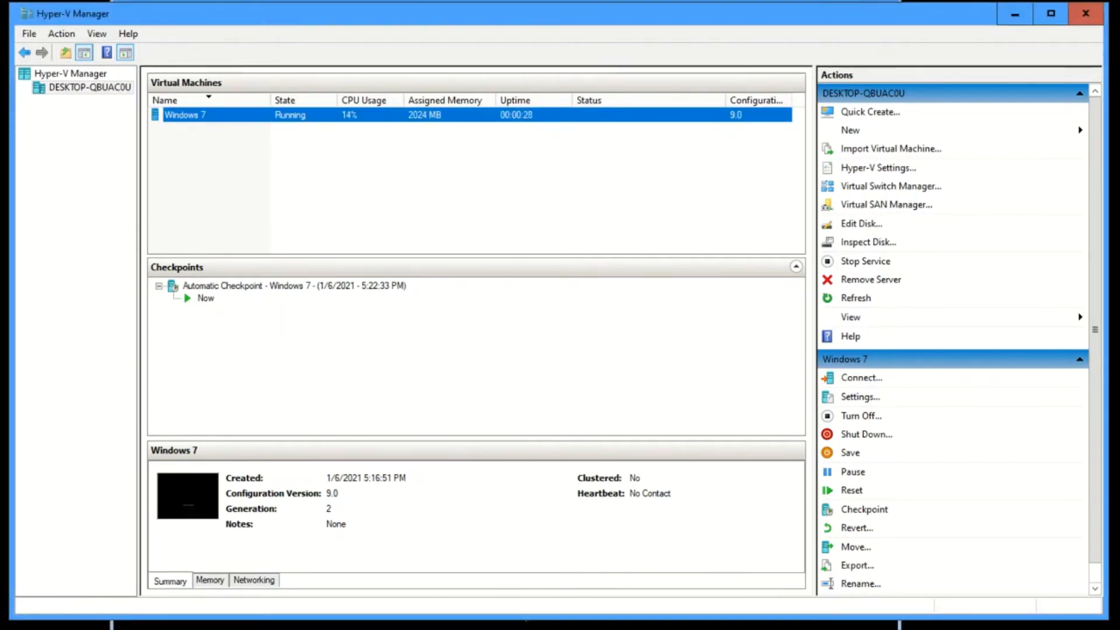
key("alt+Tab")
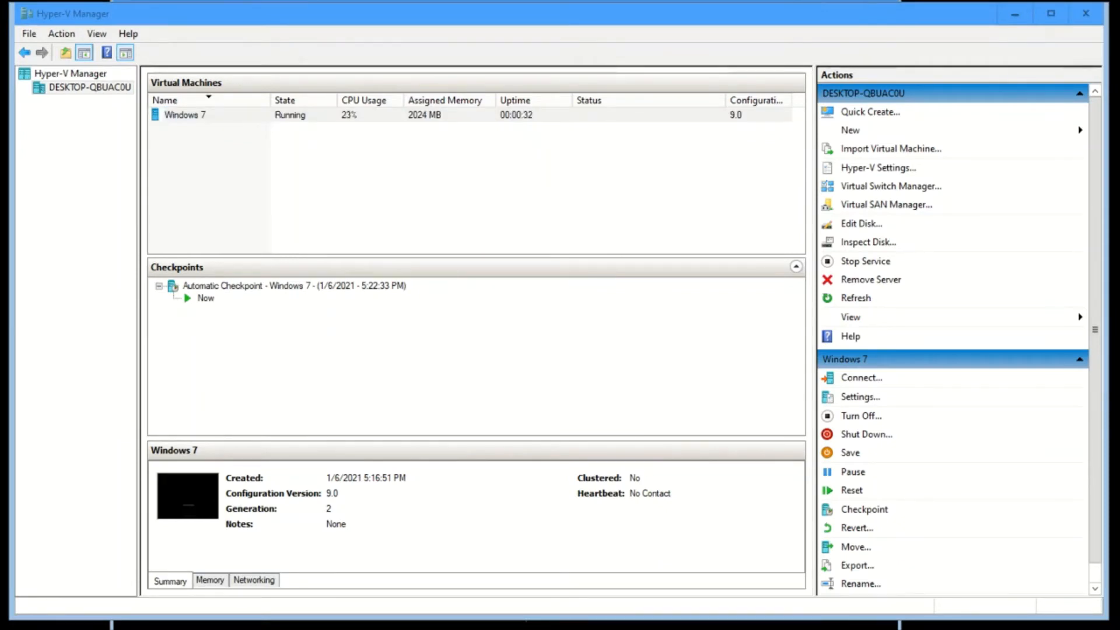
double_click(169, 117)
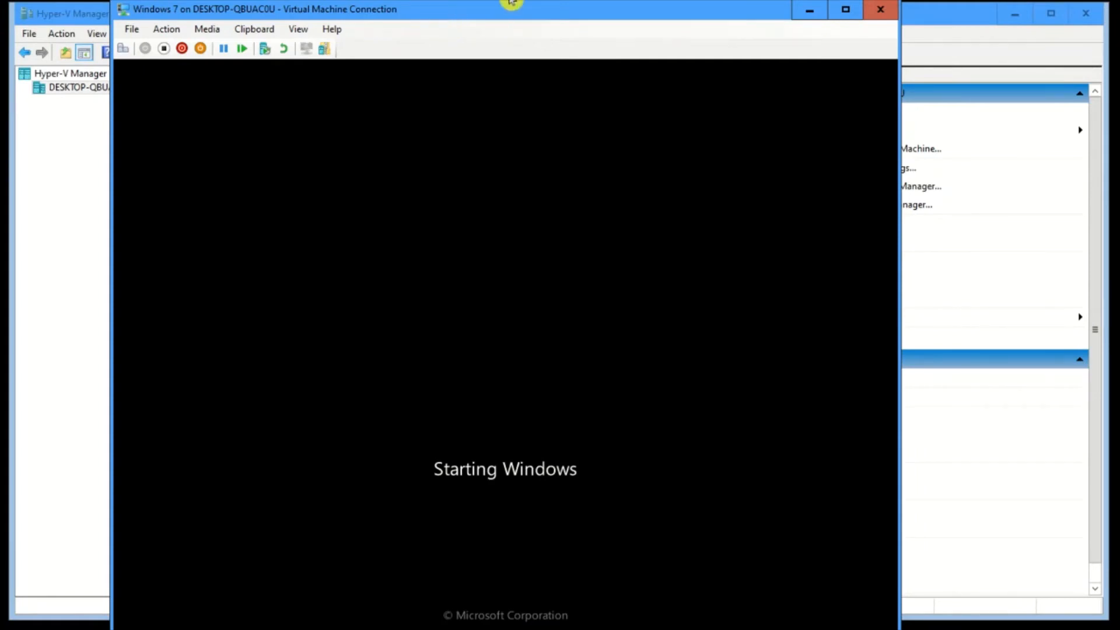
left_click_drag(393, 10, 300, 13)
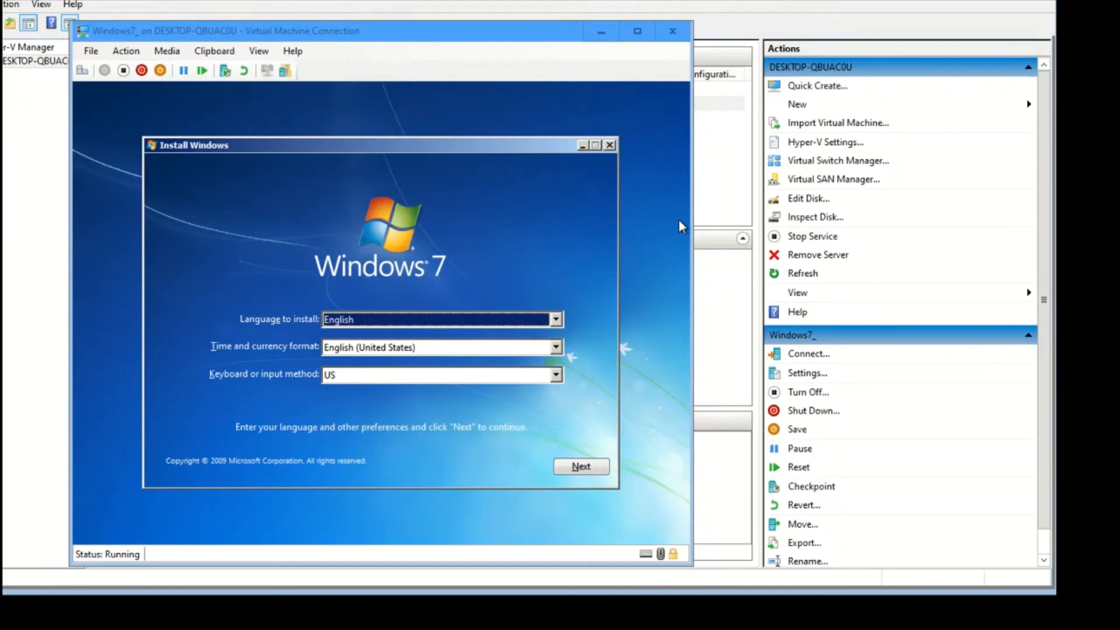
Step: Compare the summary details of the Windows 7 and Windows7_ virtual machines in Hyper-V Manager
left_click(400, 41)
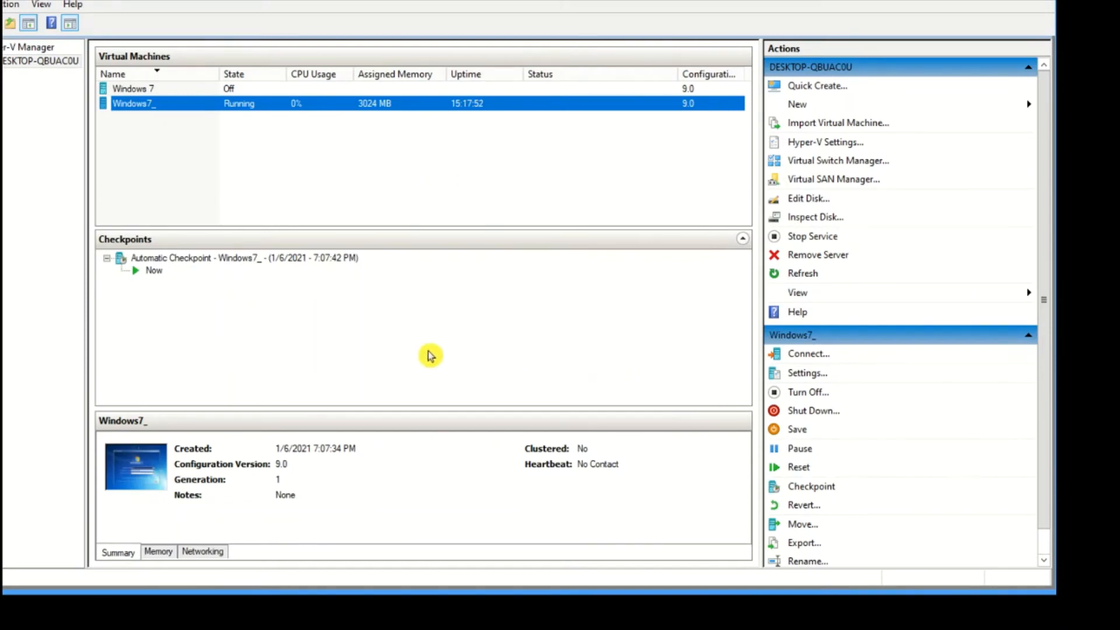
left_click(132, 88)
left_click(132, 104)
left_click(131, 89)
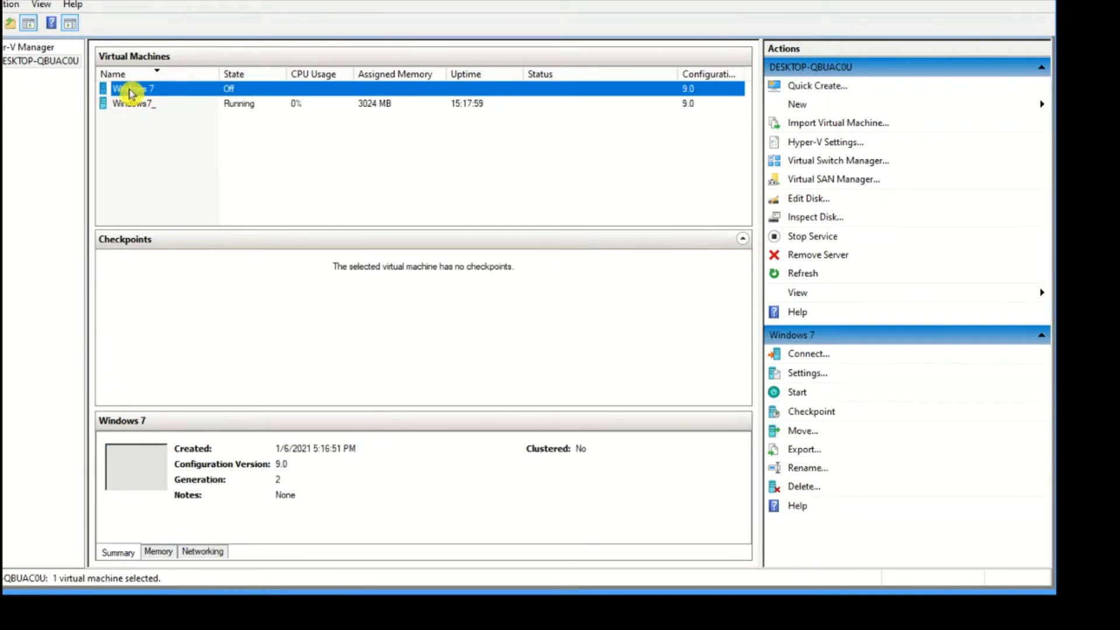
double_click(130, 93)
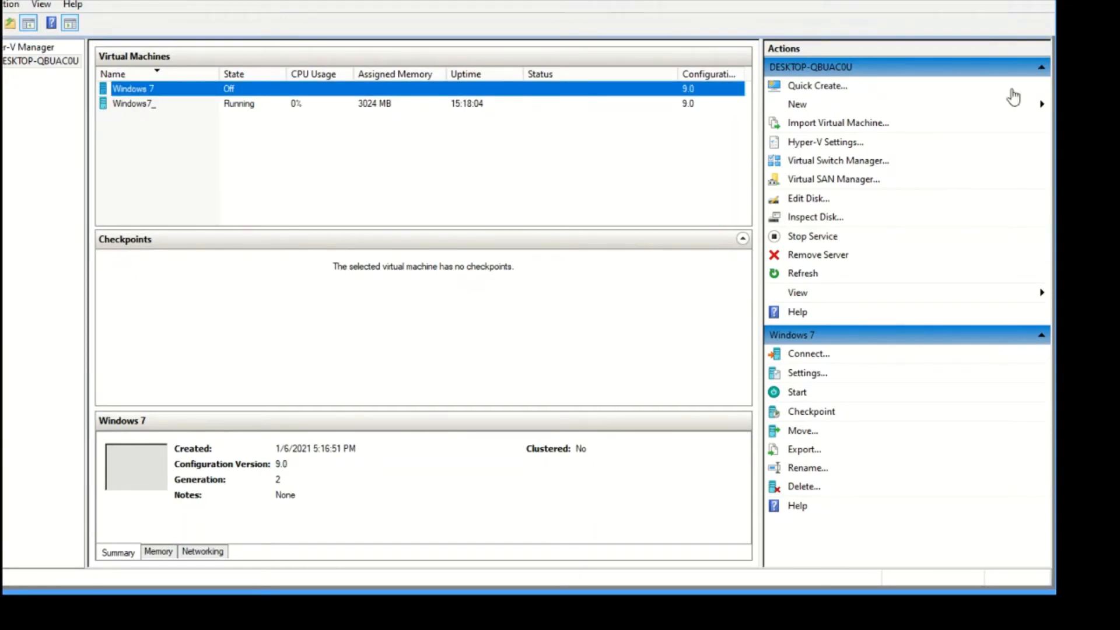
Step: Review the Integration Services and Security settings of the Windows 7 virtual machine, leaving them without changes
left_click(816, 374)
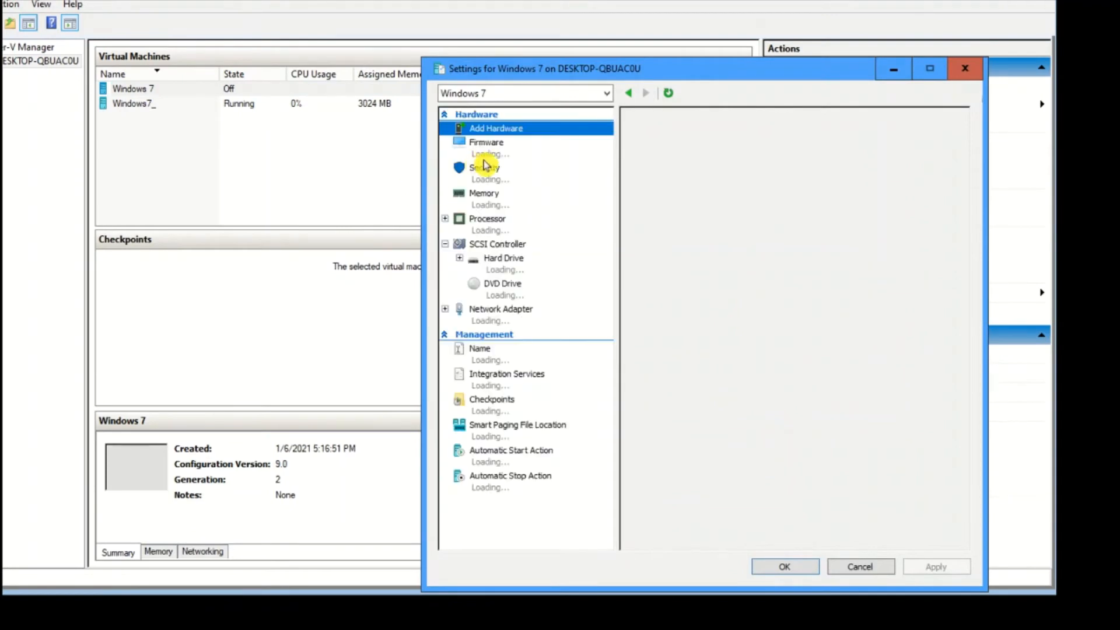
left_click_drag(636, 66, 332, 14)
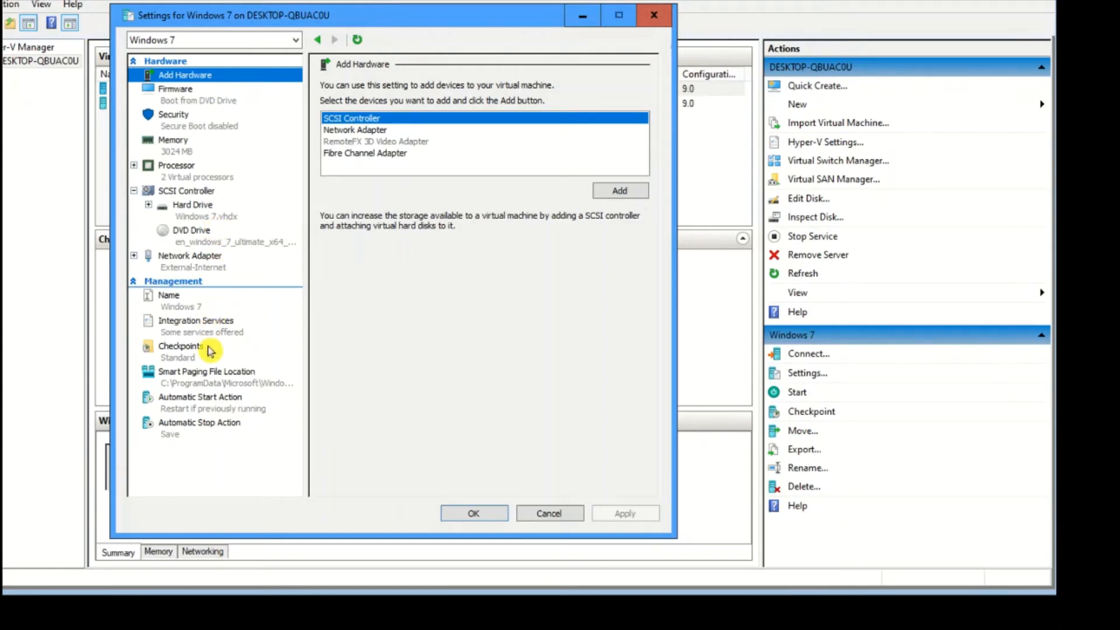
left_click(203, 331)
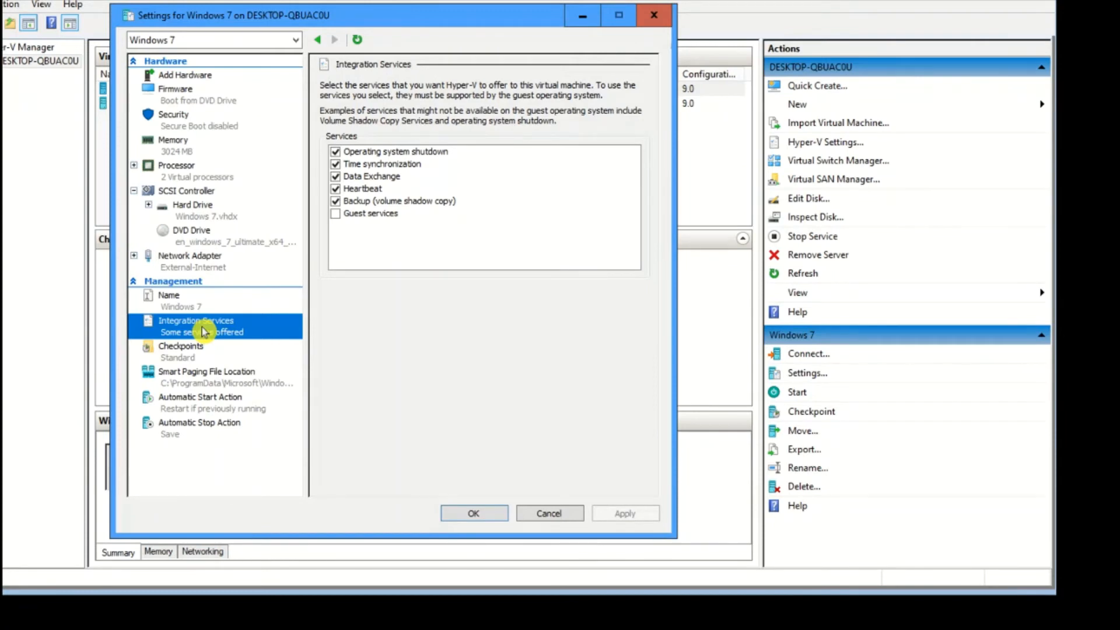
left_click(211, 126)
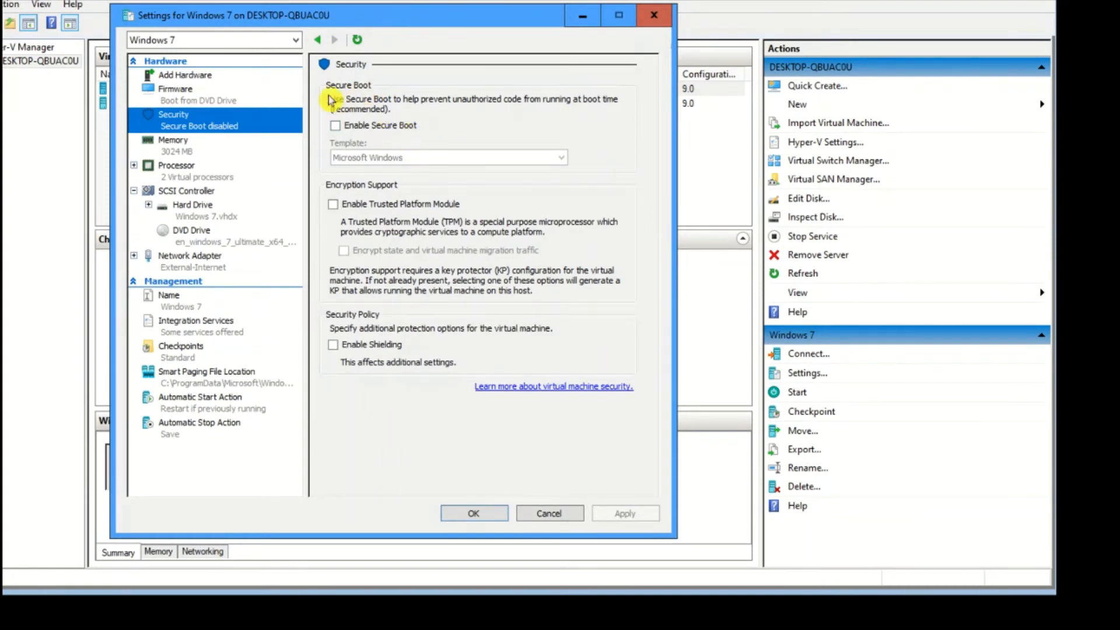
left_click(548, 512)
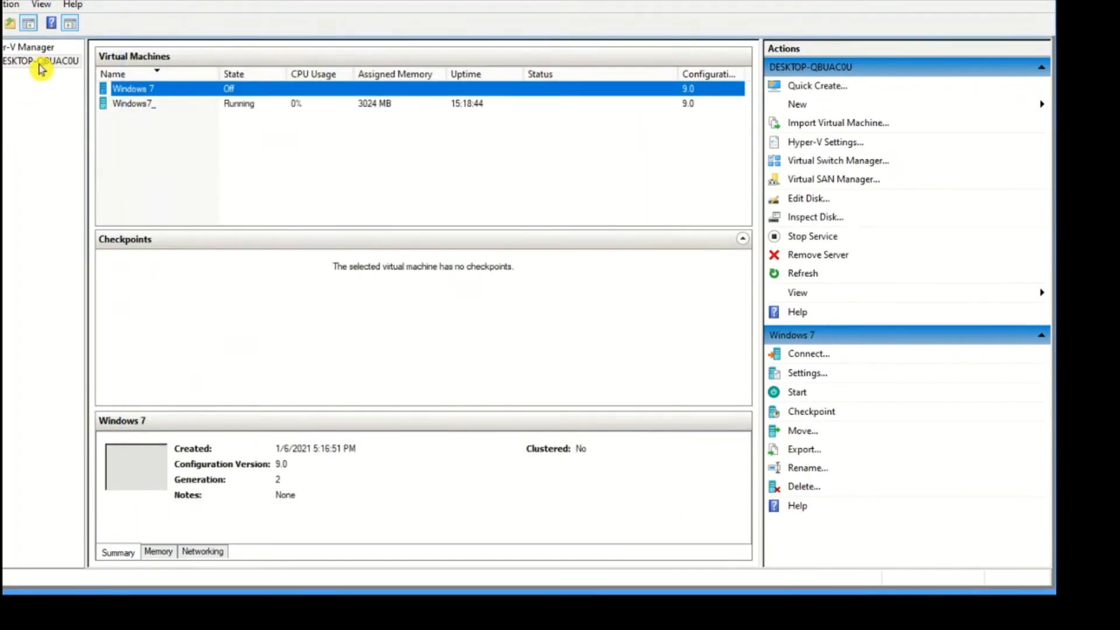
Step: Open the wizard for a new virtual machine, review the generation choices, and cancel the wizard
right_click(60, 62)
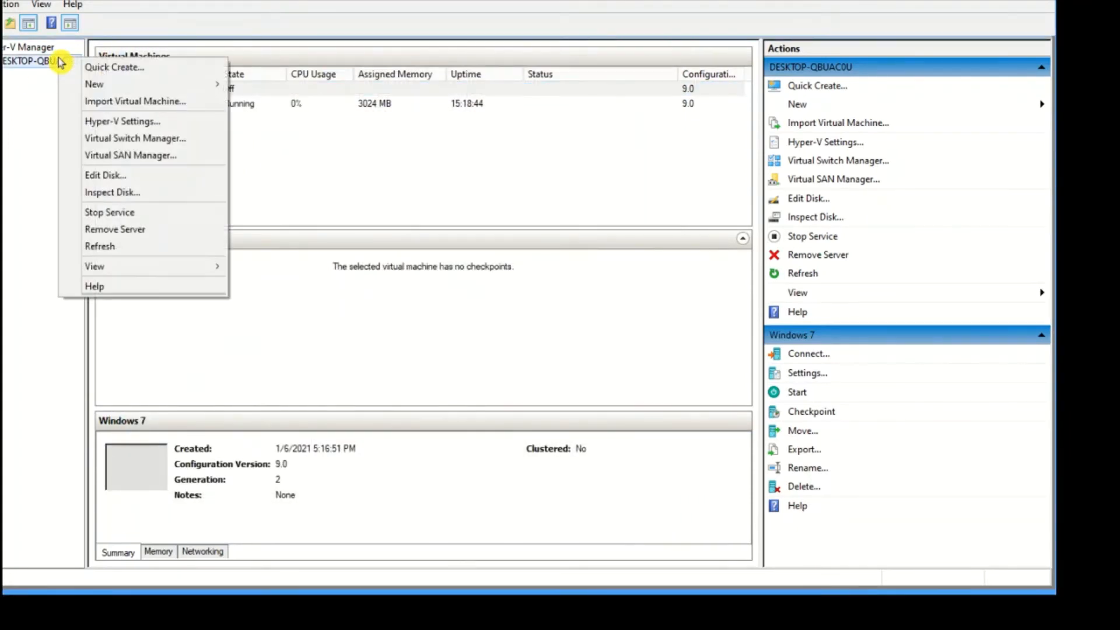
mouse_move(100, 89)
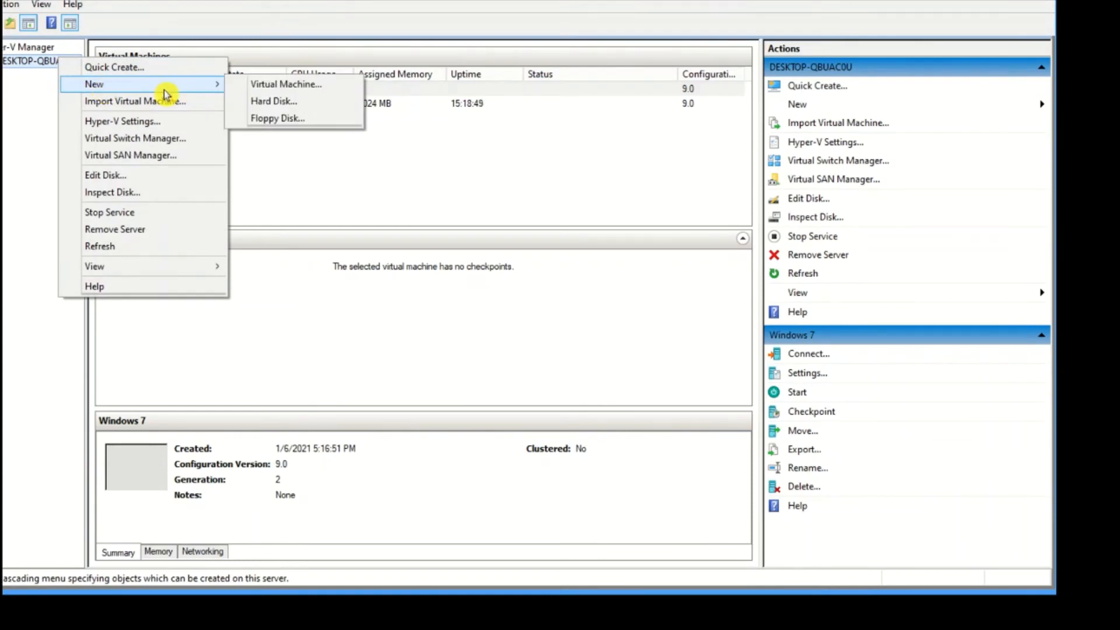
left_click(305, 84)
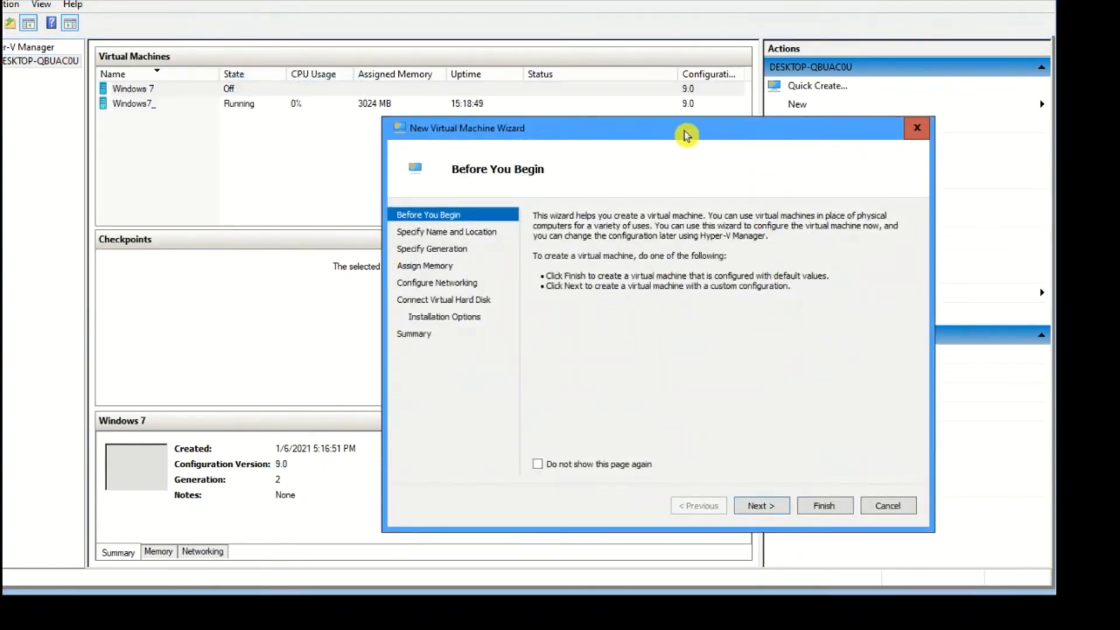
left_click_drag(680, 130, 376, 97)
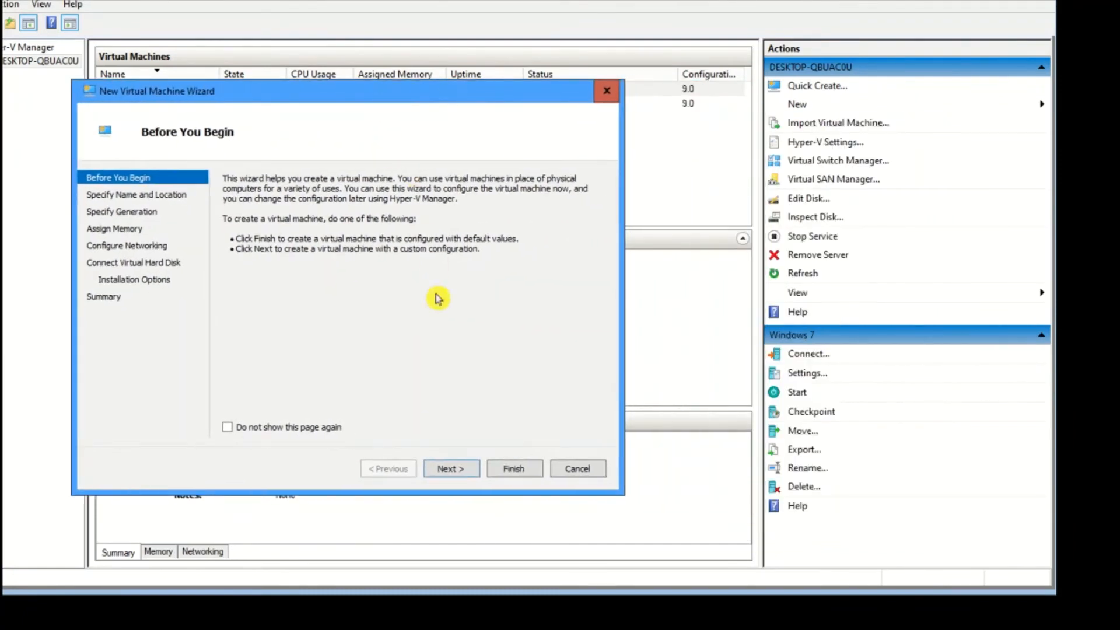
left_click(461, 472)
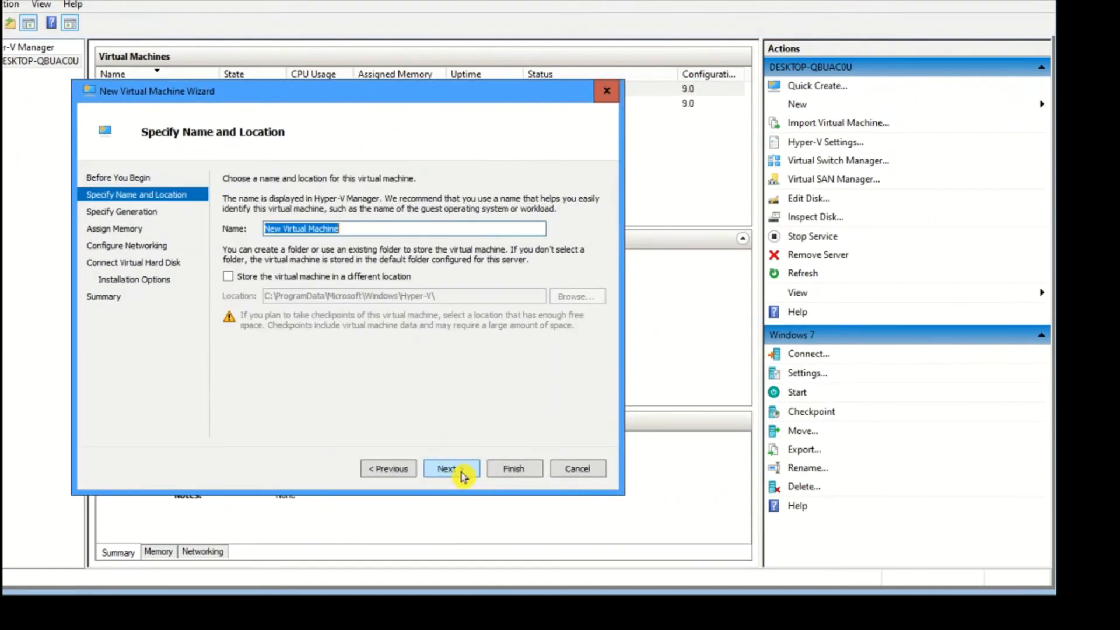
left_click(461, 473)
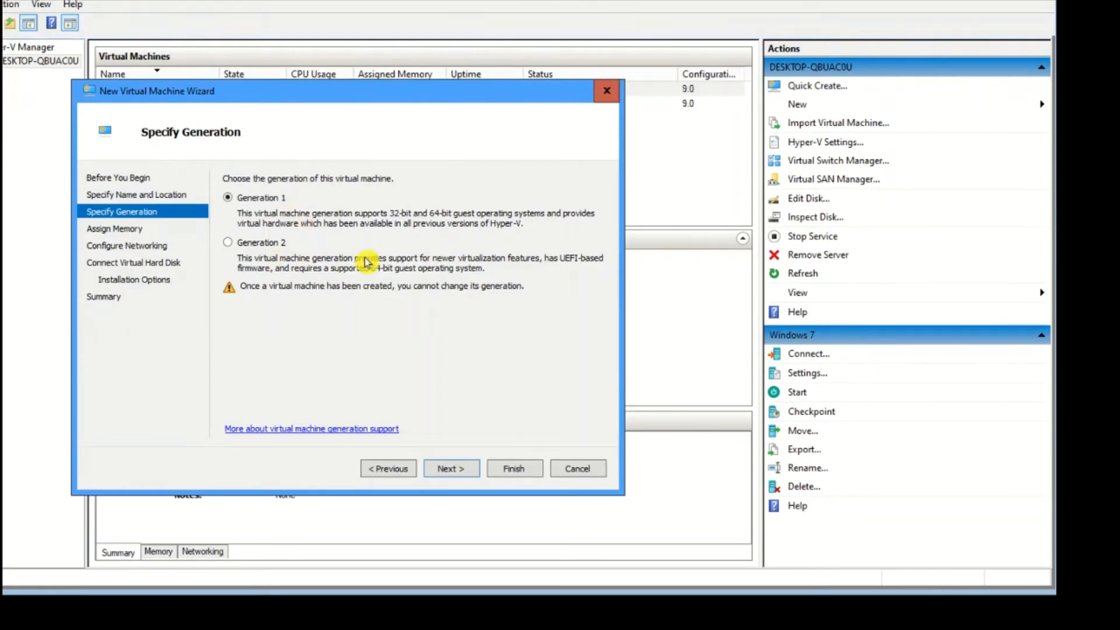
left_click(578, 470)
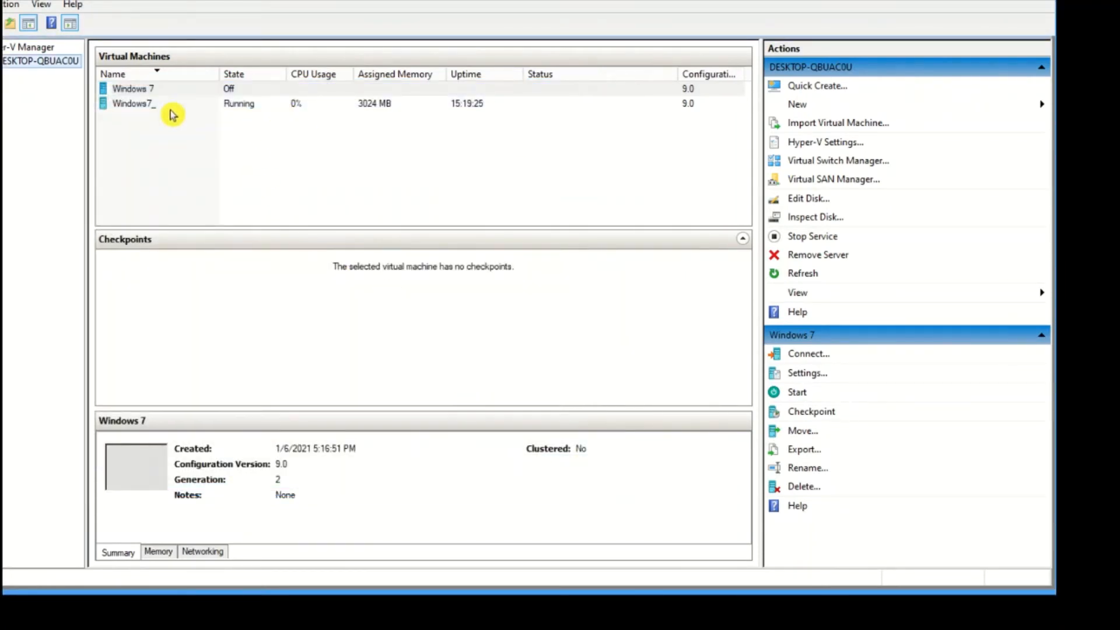
Step: Connect to the running Windows7_ virtual machine to display its Windows 7 setup screen
left_click(137, 111)
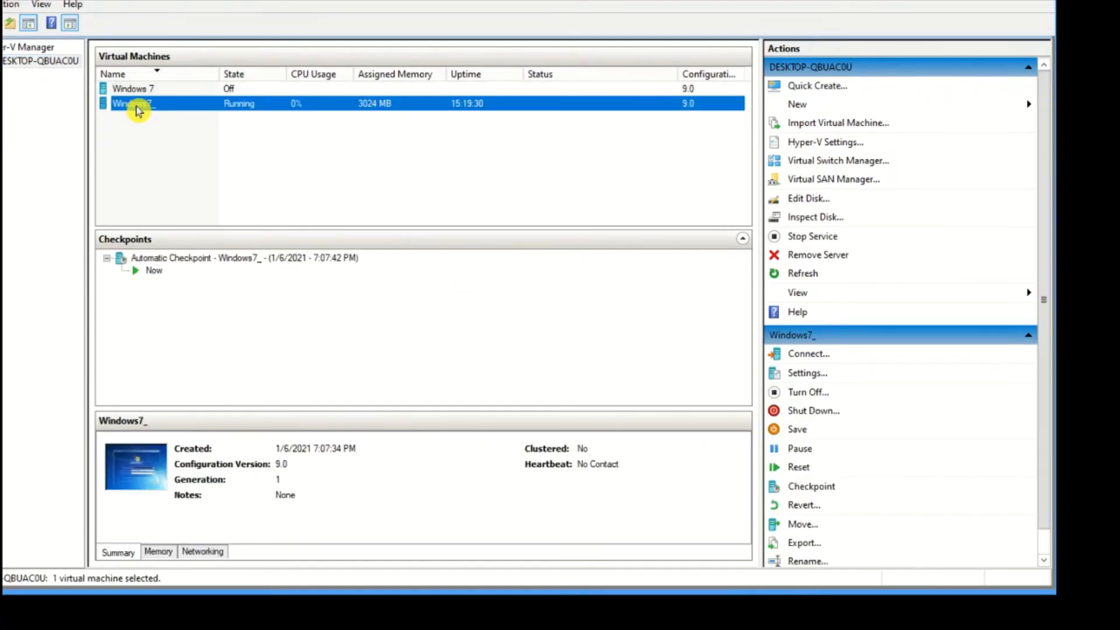
double_click(137, 111)
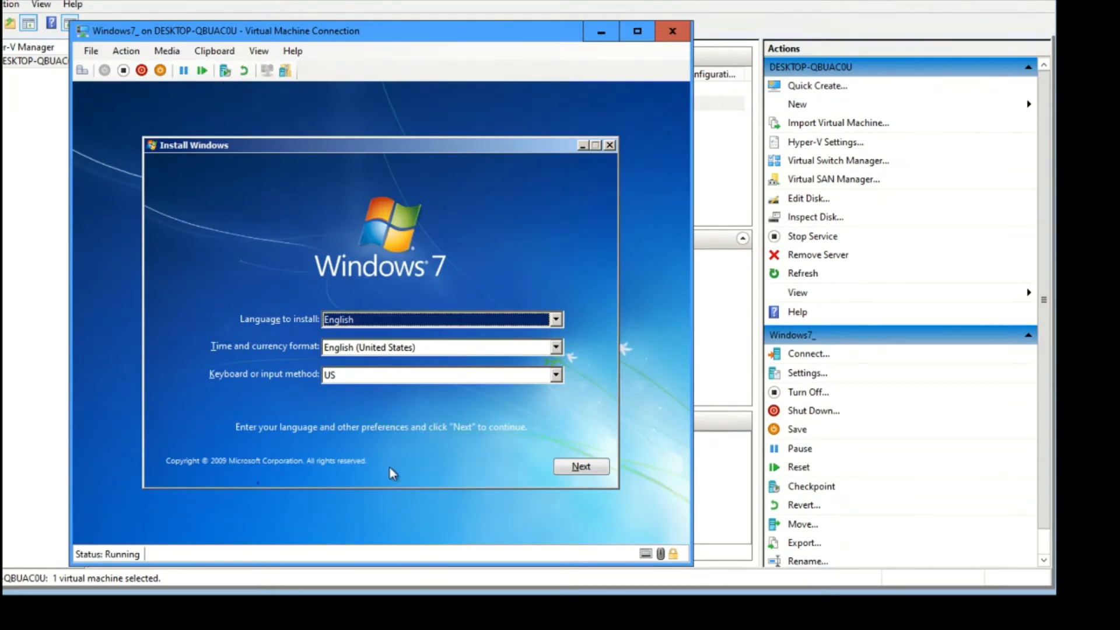
Step: Accept English, the English (United States) format and the US keyboard, and start the Windows 7 installation
left_click(576, 467)
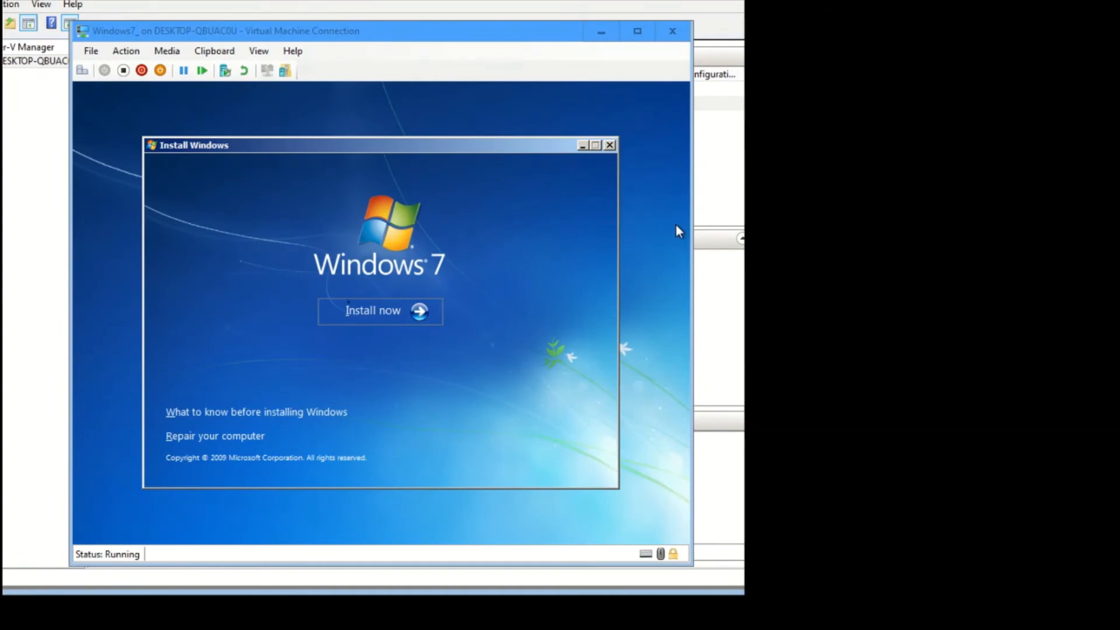
left_click(676, 224)
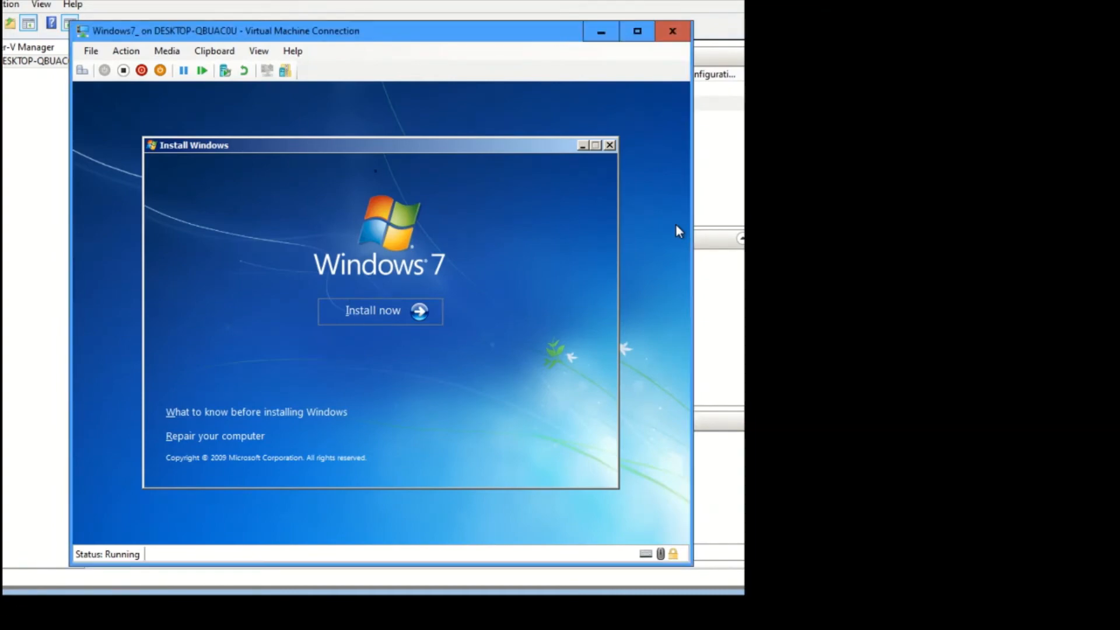
left_click(385, 311)
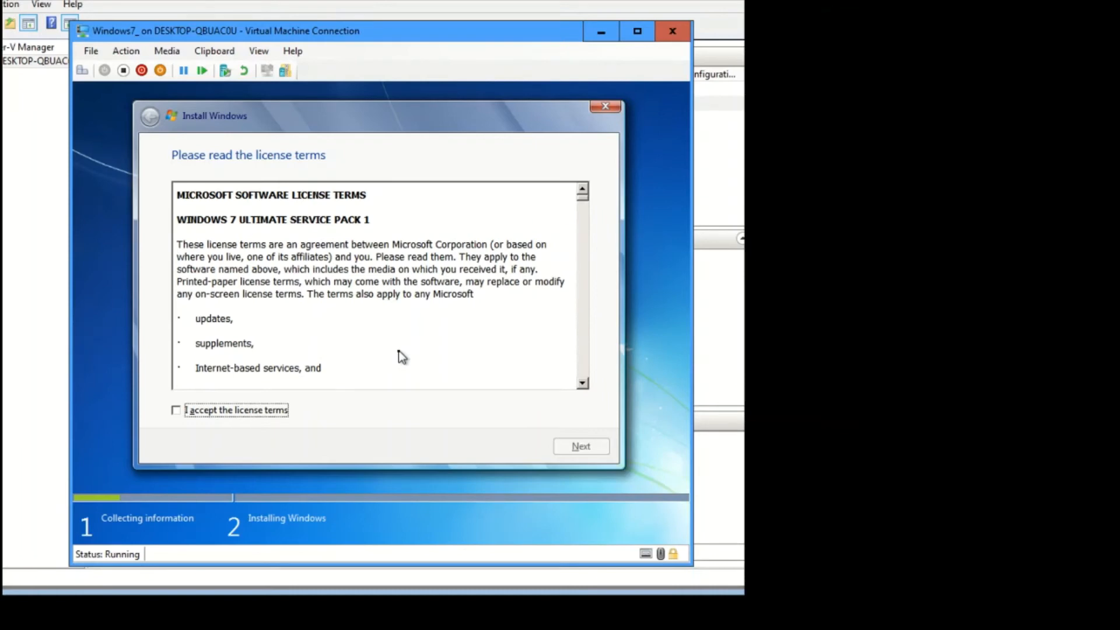
Step: Accept the license terms and start a Custom (advanced) installation on Disk 0 Unallocated Space
left_click(228, 410)
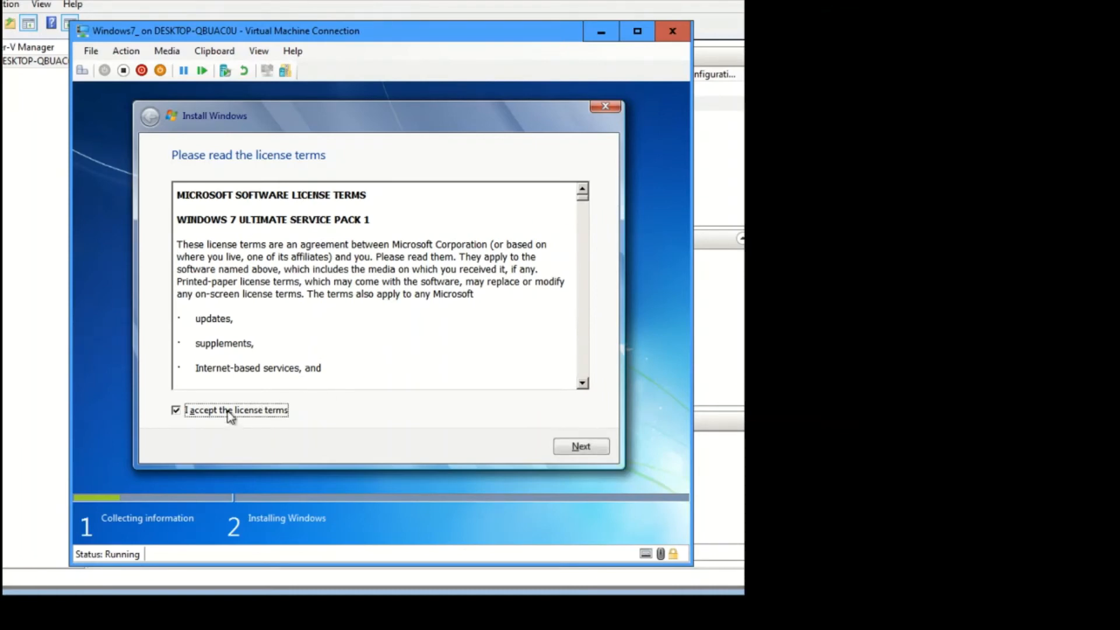
left_click(590, 447)
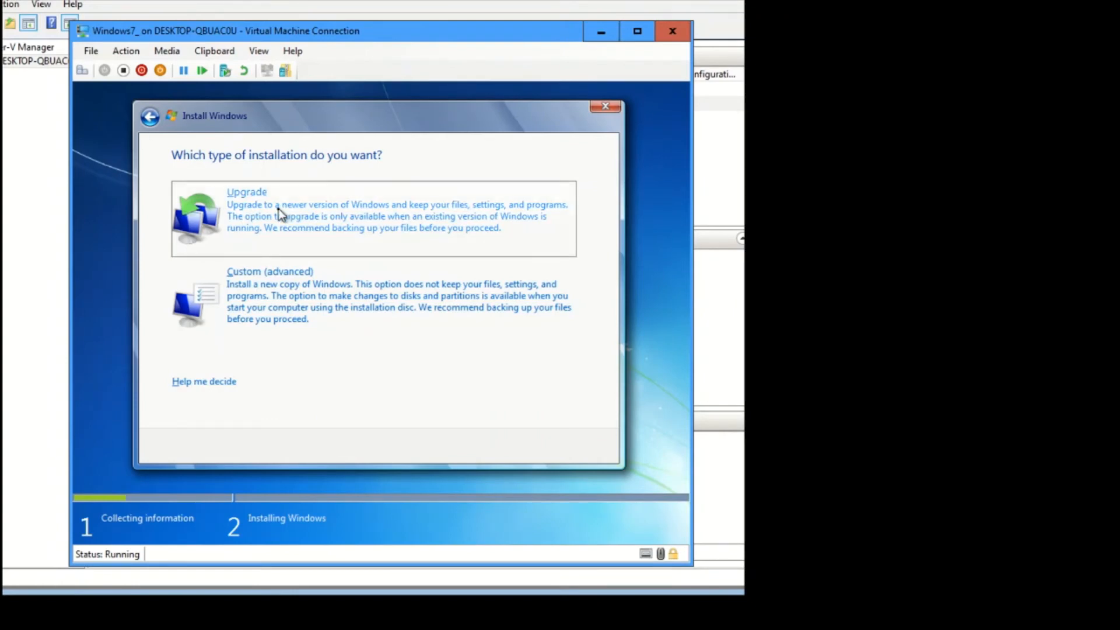
left_click(269, 287)
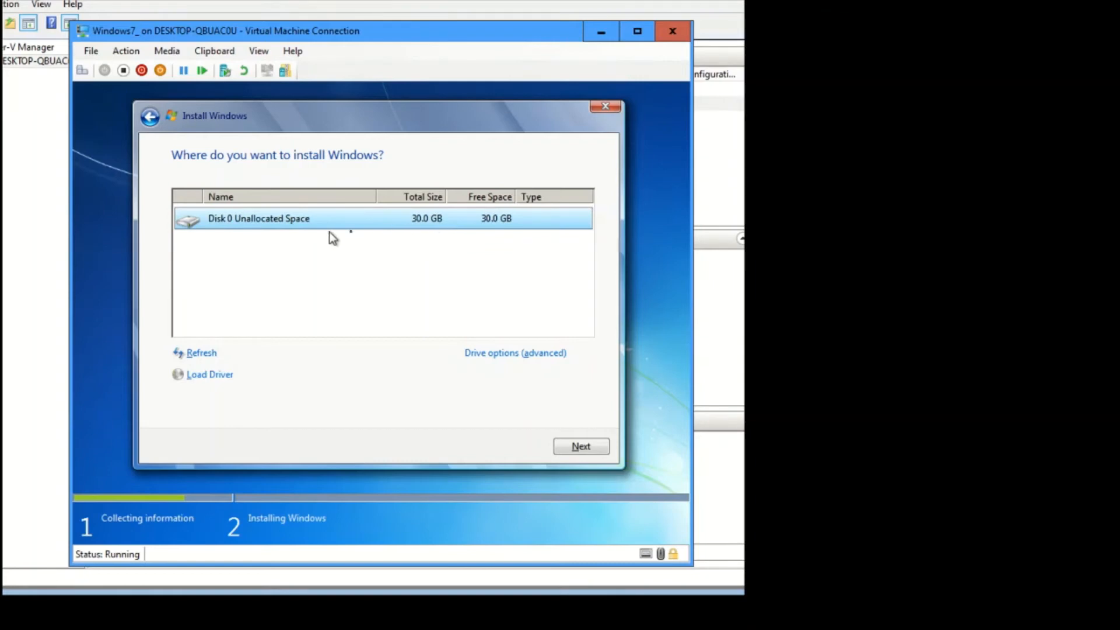
left_click(588, 447)
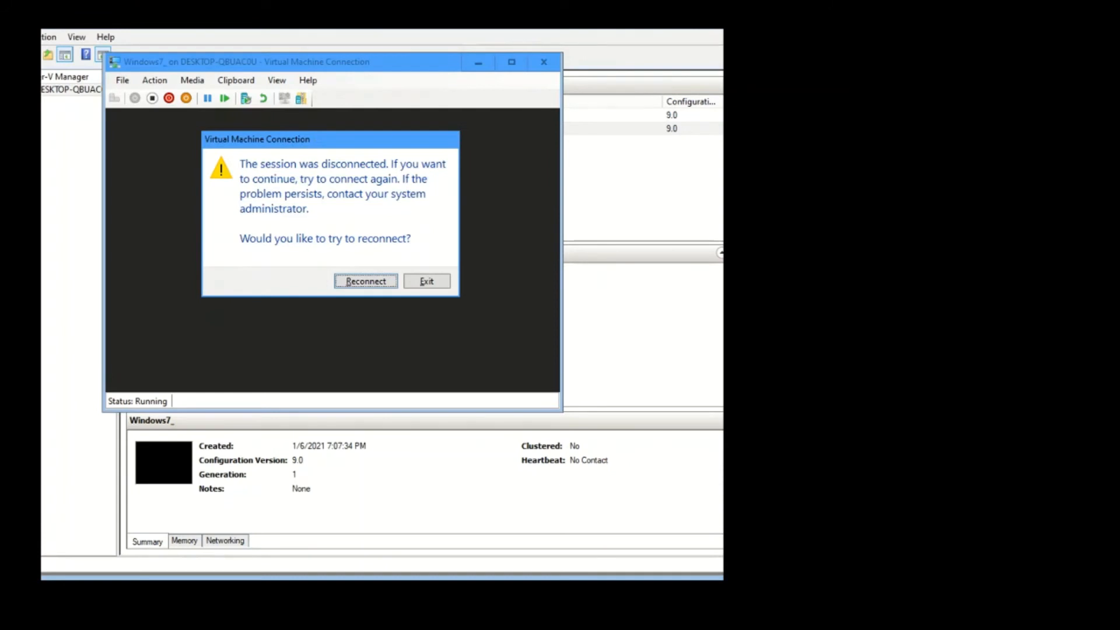
Step: Reconnect to the disconnected Windows7_ virtual machine session and move its connection window higher on the desktop
left_click(354, 282)
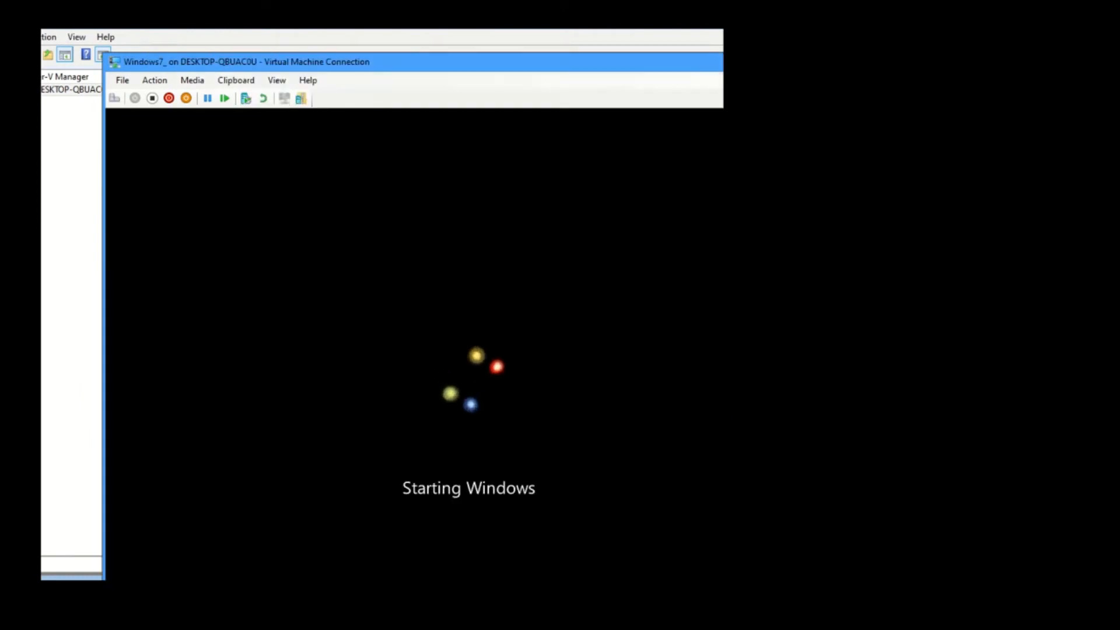
left_click_drag(278, 64, 239, 7)
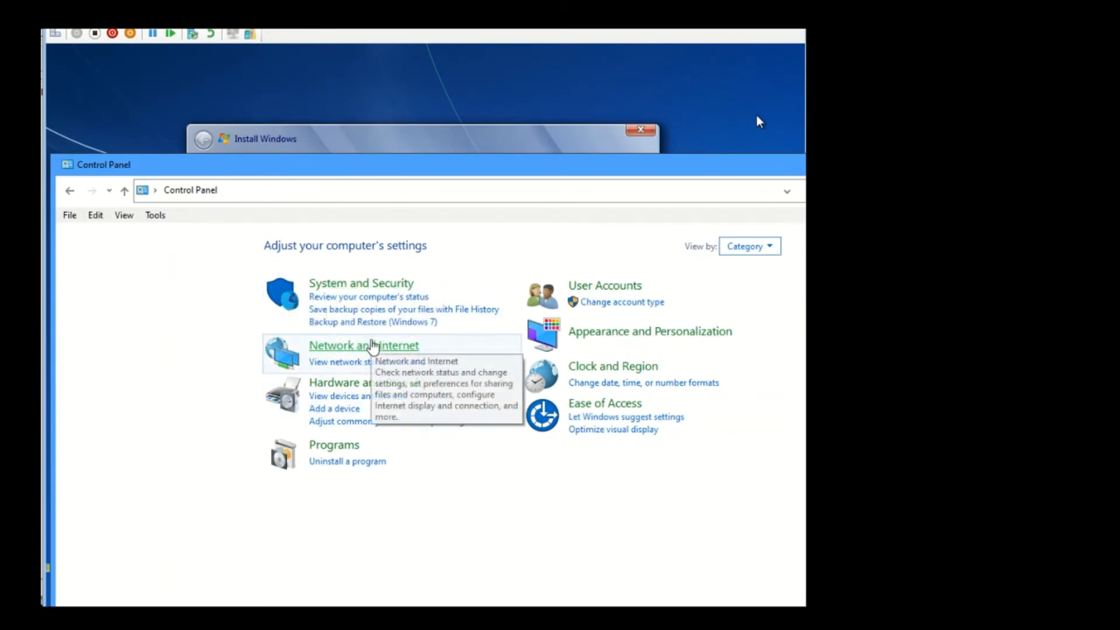
Step: Examine the host's network adapters in Network Connections through the Network and Sharing Center, and close the window
left_click(372, 347)
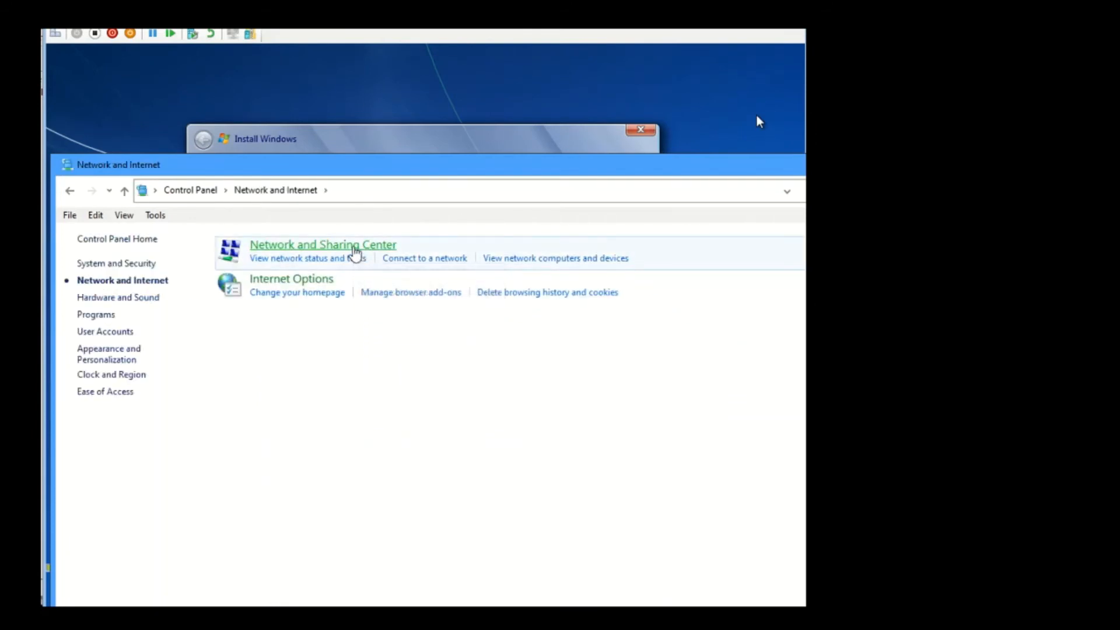
left_click(354, 247)
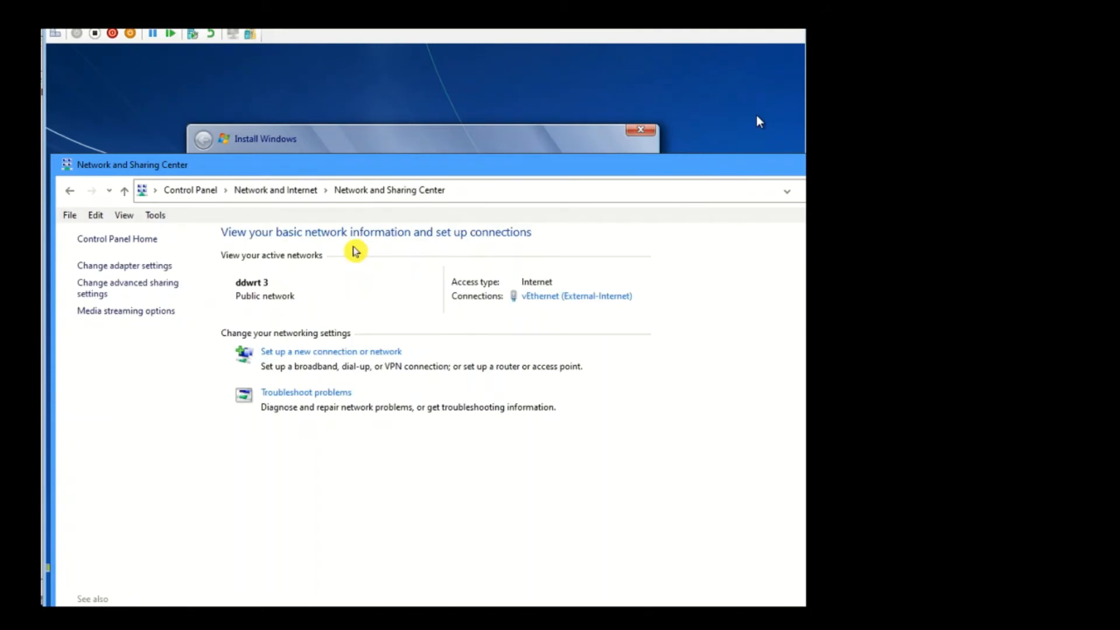
left_click(133, 269)
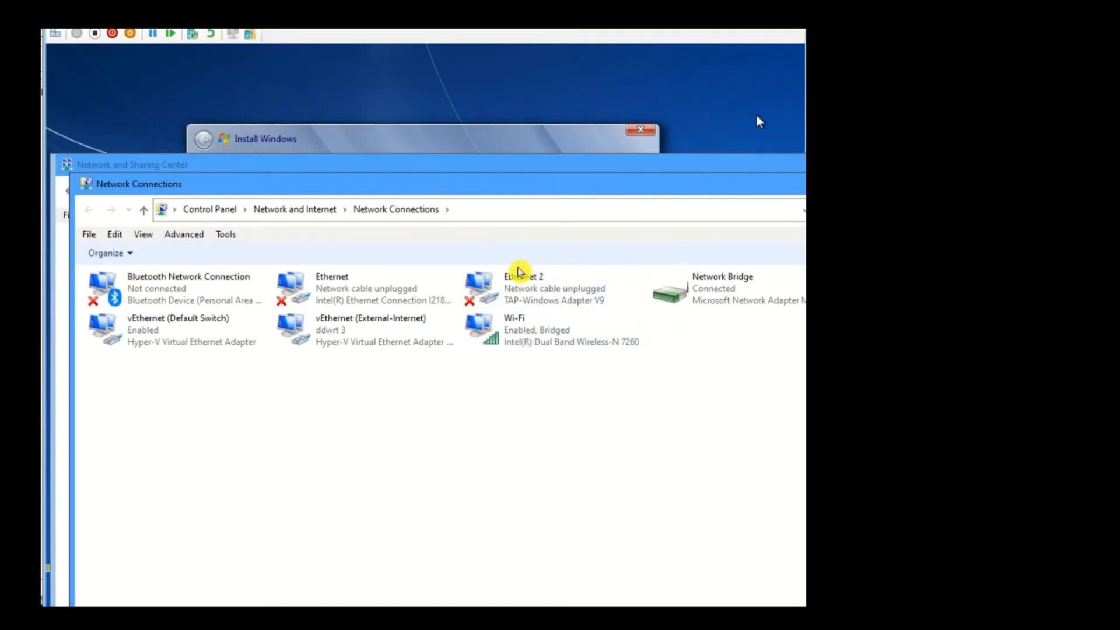
left_click_drag(509, 187, 484, 183)
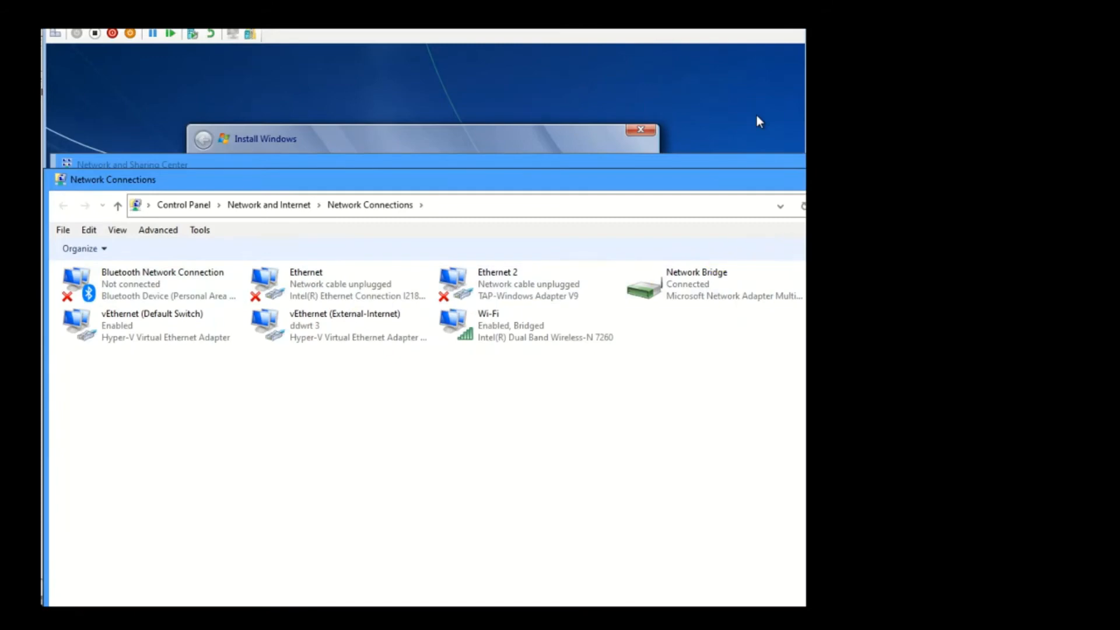
key("alt+F4")
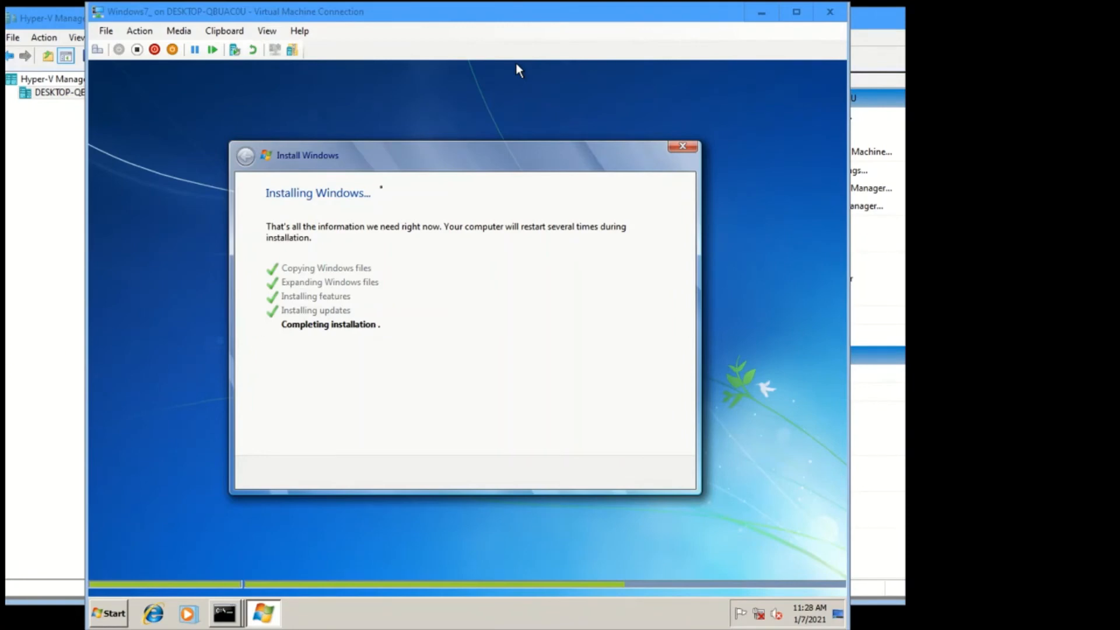
Step: Close all open Windows Command Processor windows inside the virtual machine
left_click(390, 160)
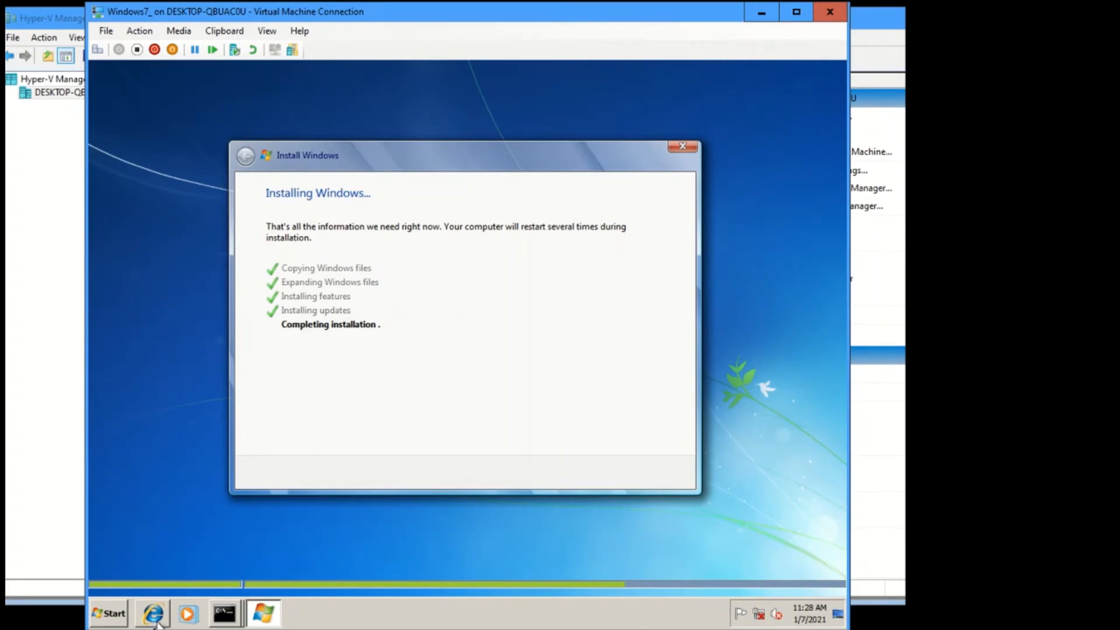
right_click(225, 619)
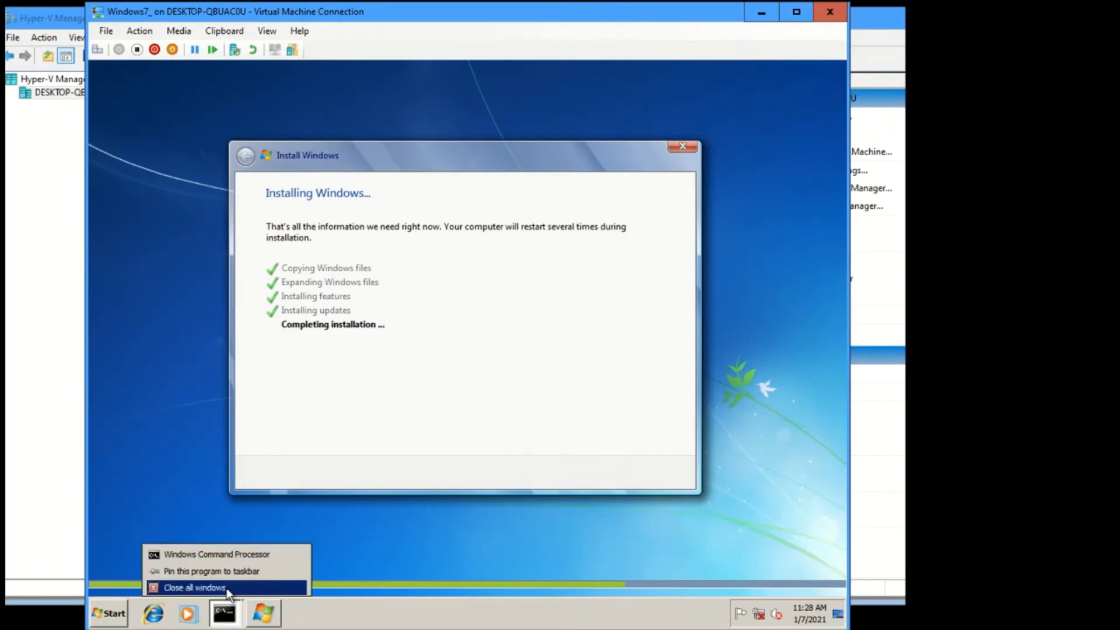
left_click(195, 587)
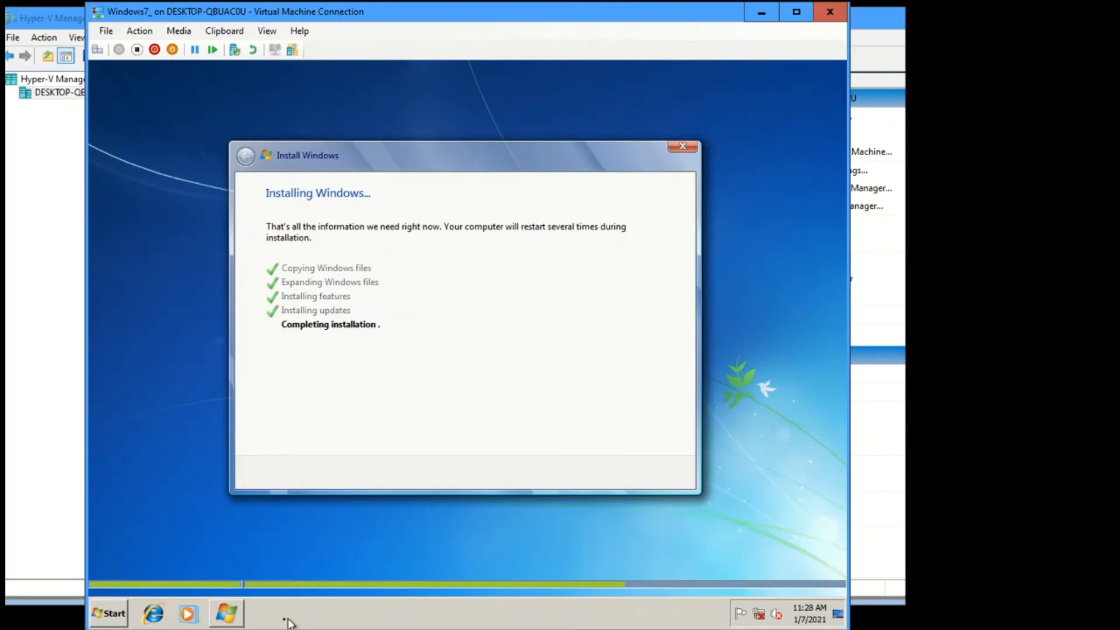
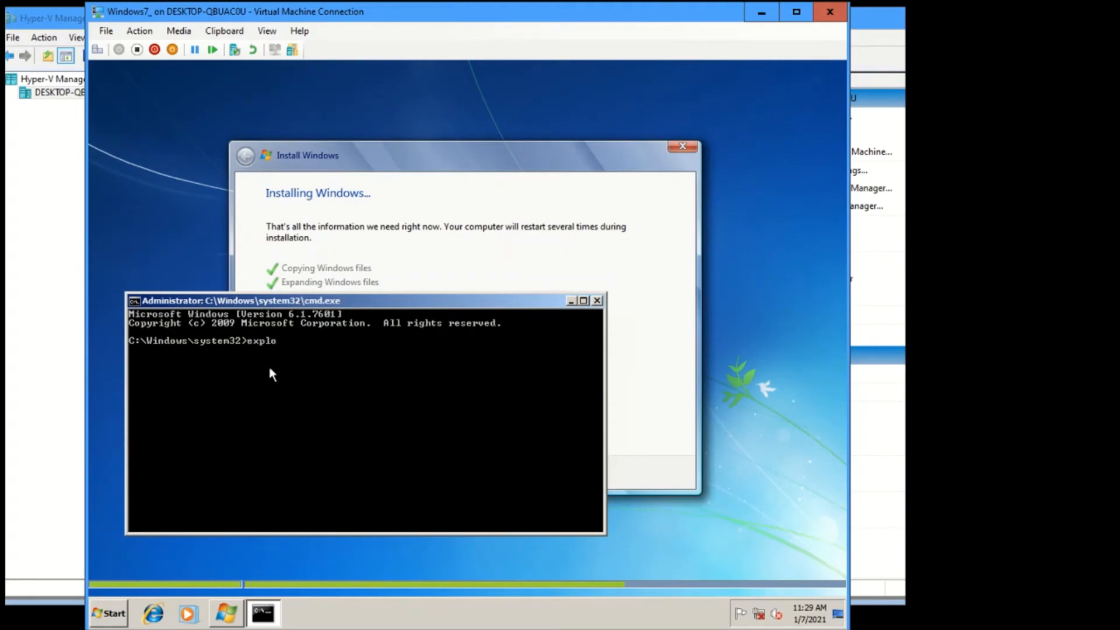
Step: Try to start explorer.exe from the command prompt inside the virtual machine
type("r.exe")
key("Return")
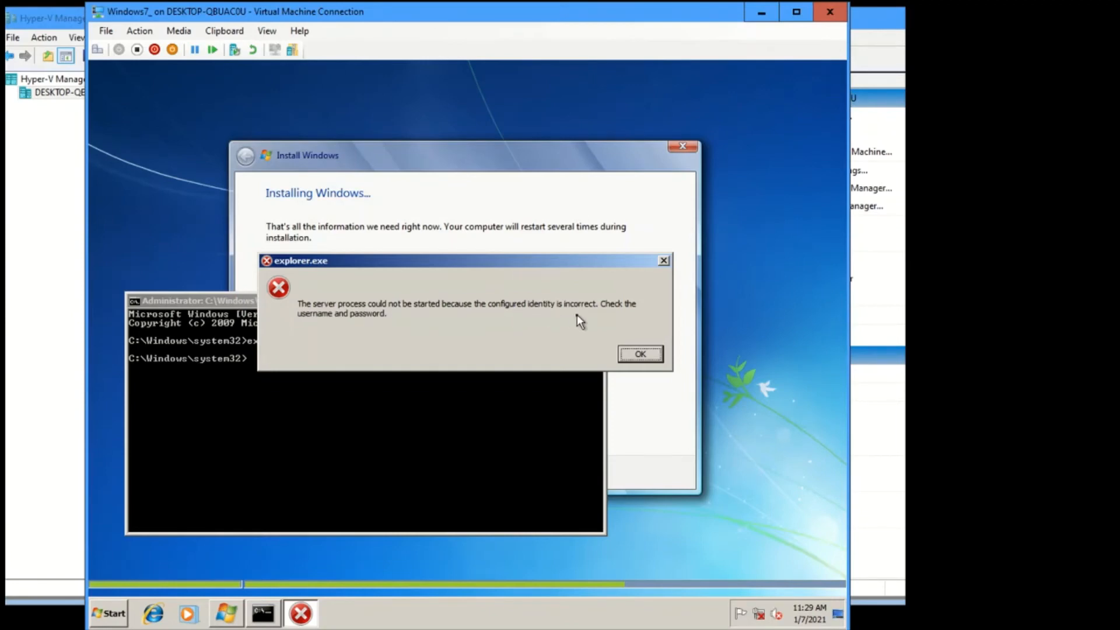
left_click(660, 358)
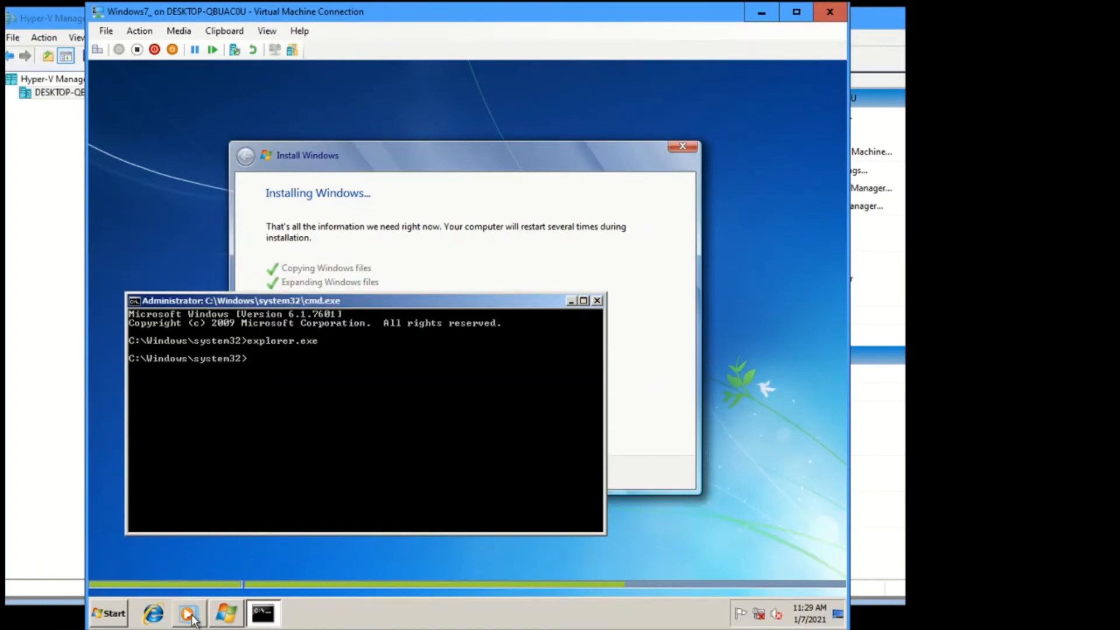
Step: Try to open the Control Panel inside the virtual machine during the Windows 7 installation
left_click(111, 613)
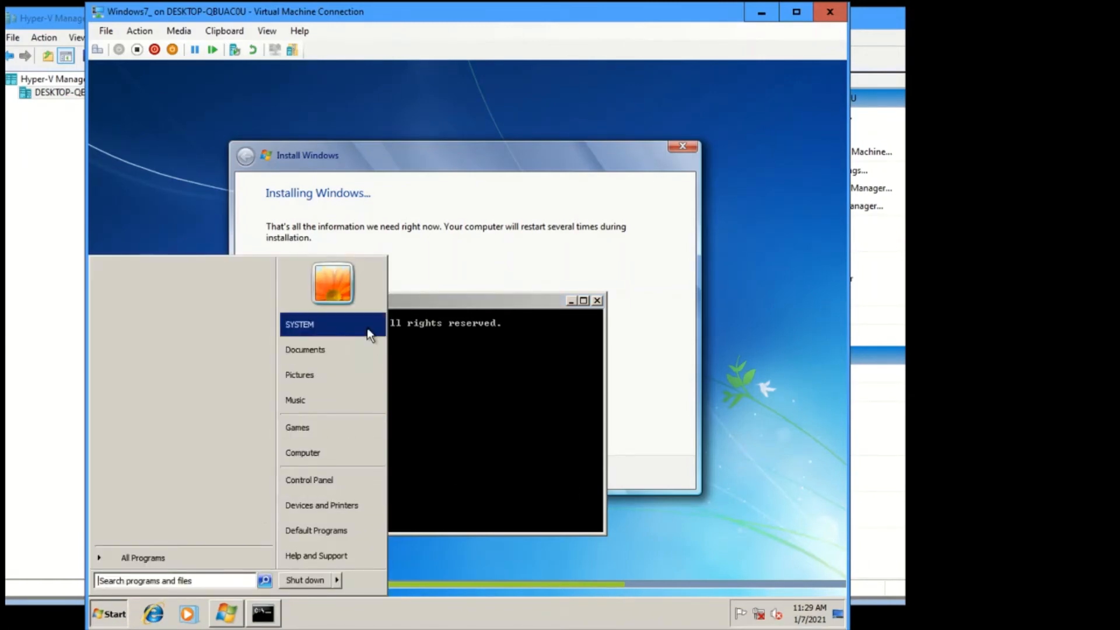
left_click(354, 484)
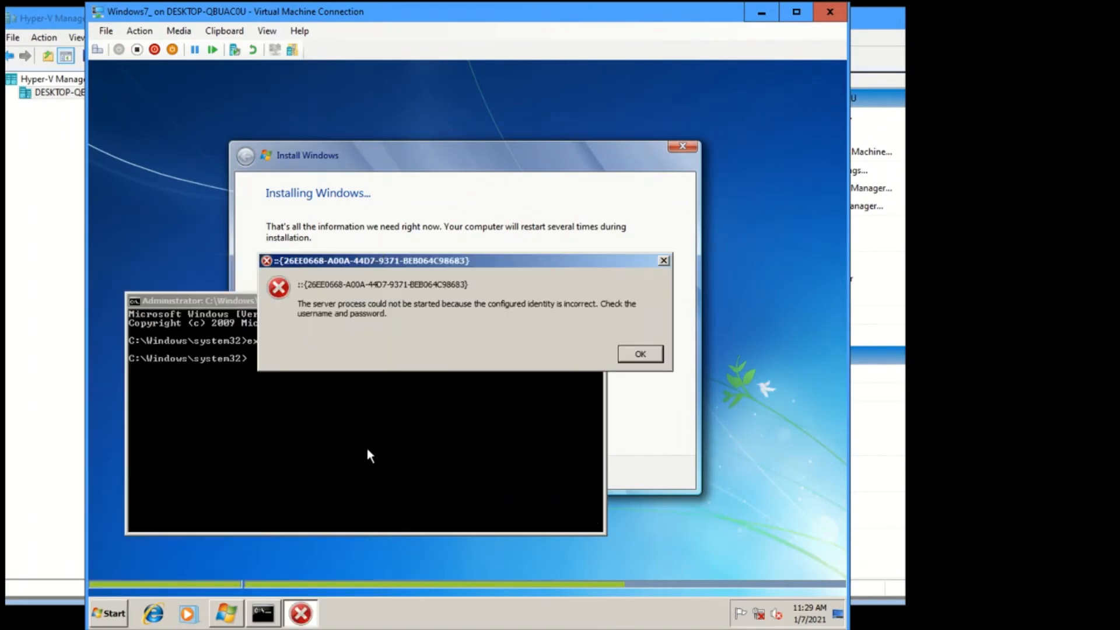
left_click(642, 353)
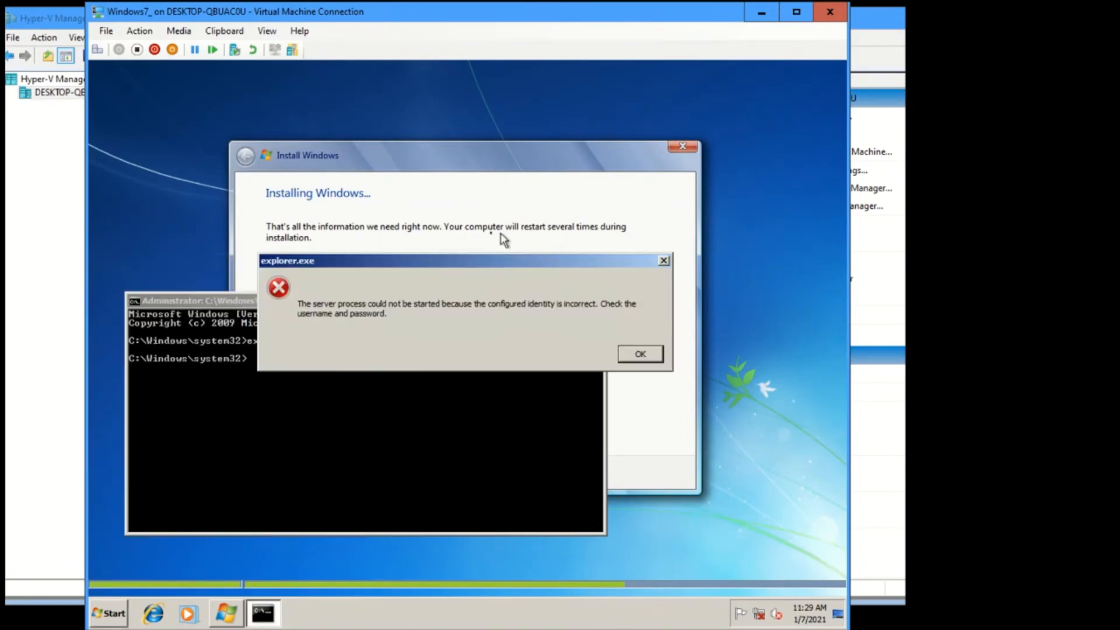
left_click(658, 353)
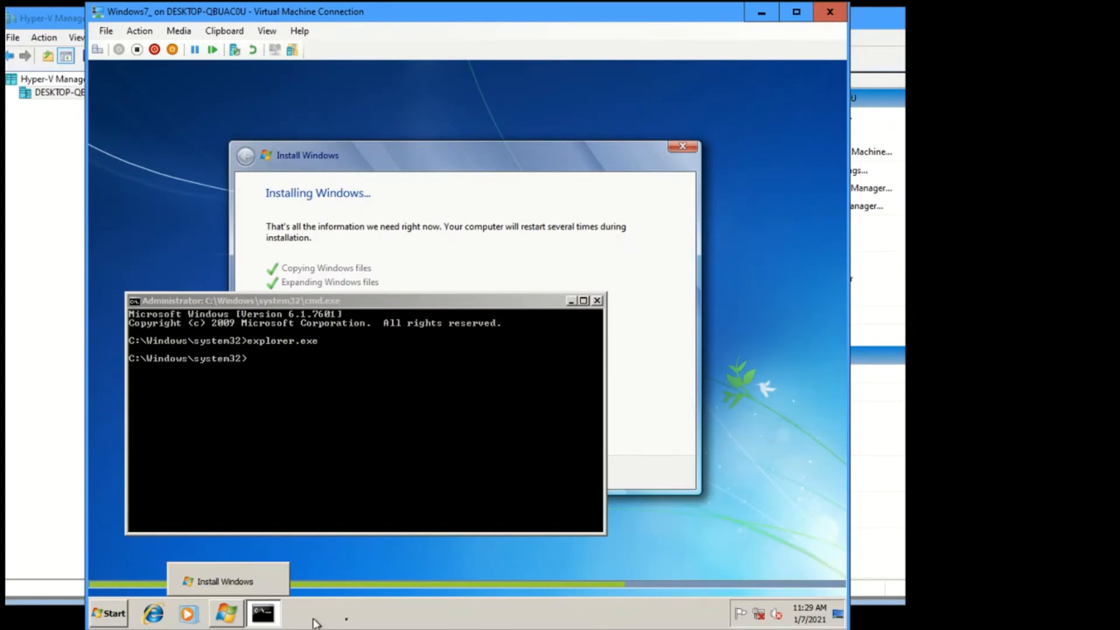
Step: Review the running processes and applications in the virtual machine's Task Manager, close it, and return to the Install Windows window
right_click(482, 623)
left_click(537, 583)
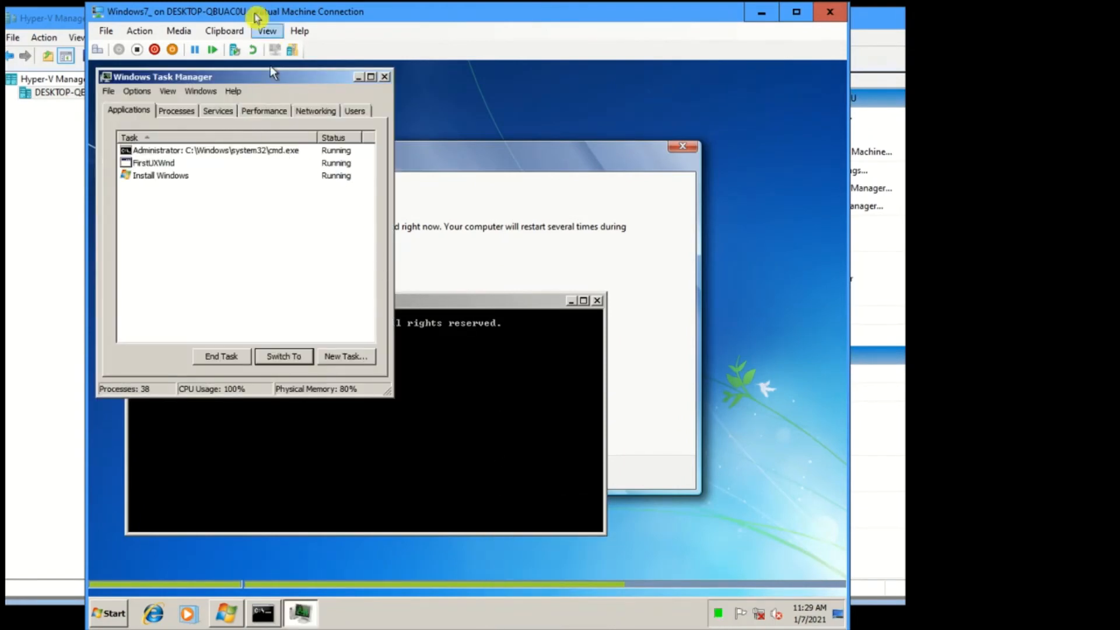
left_click(178, 111)
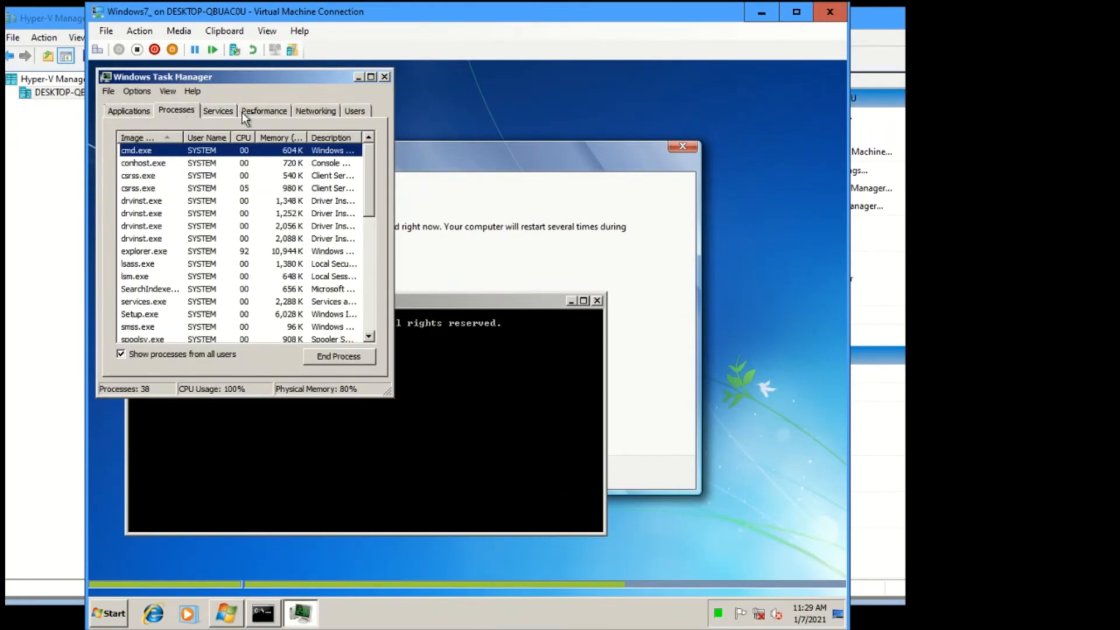
left_click(144, 112)
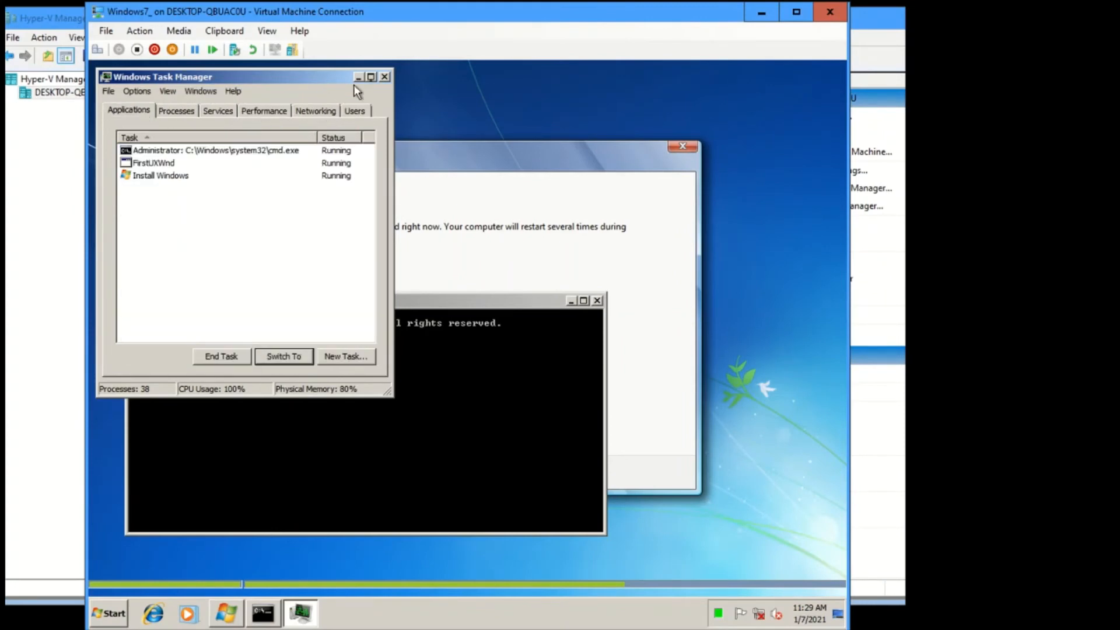
left_click(384, 77)
left_click(383, 177)
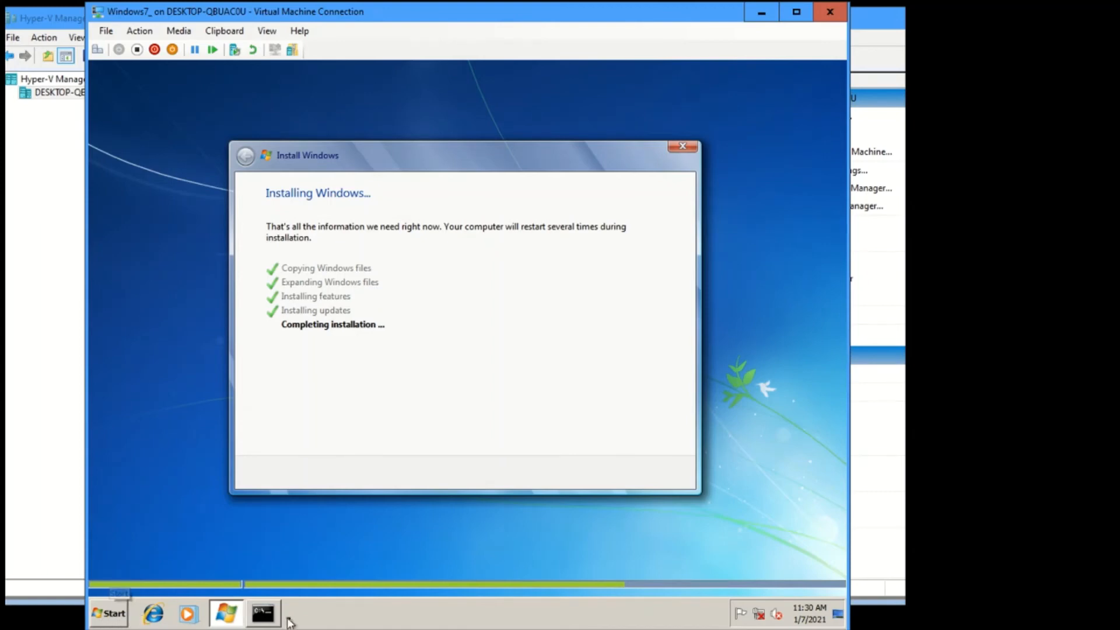
Step: Close the command prompt and restart Windows inside the virtual machine
left_click(264, 613)
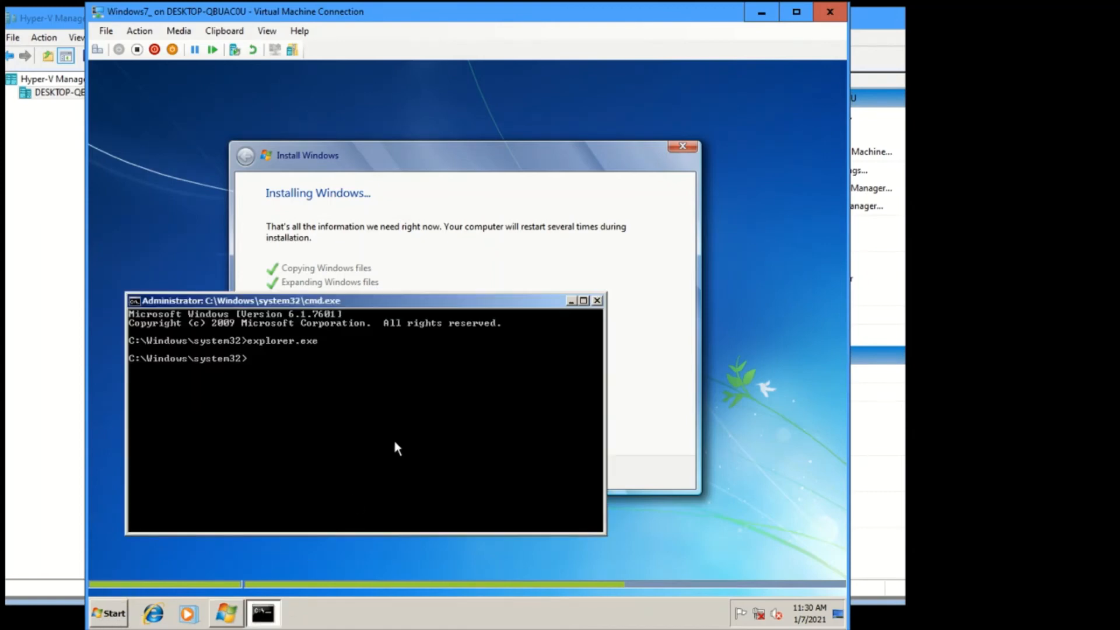
left_click(597, 300)
left_click(109, 613)
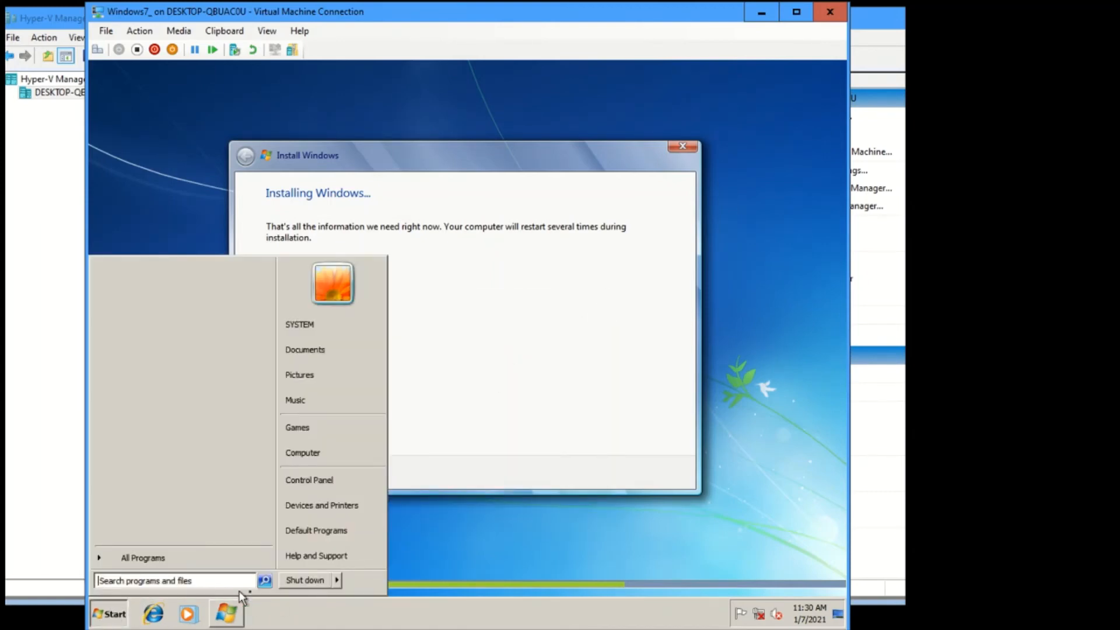
mouse_move(340, 581)
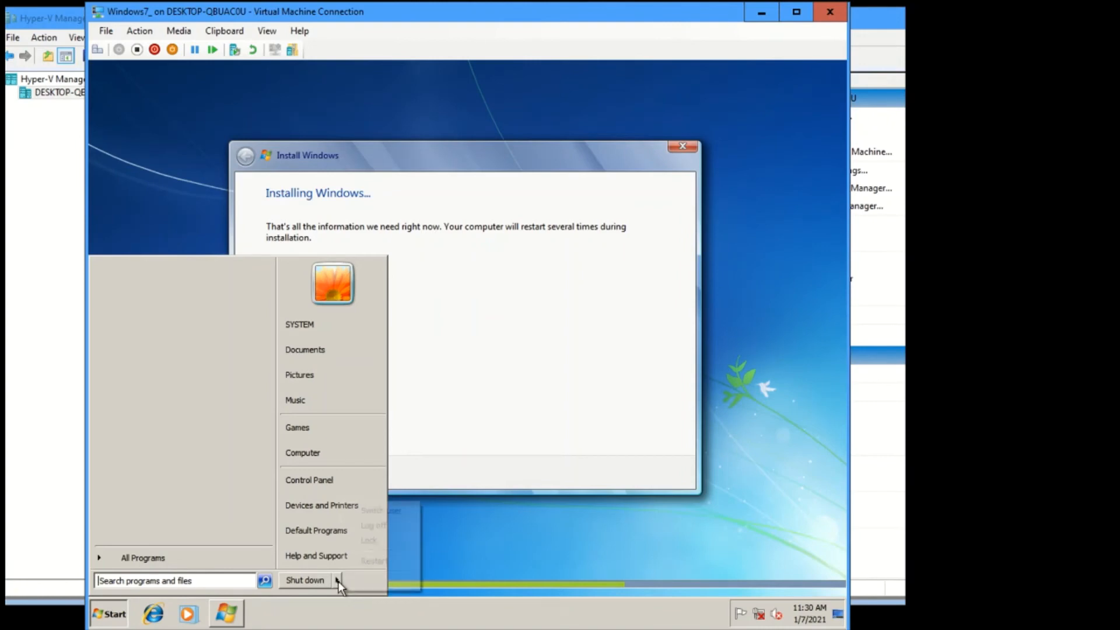
left_click(392, 565)
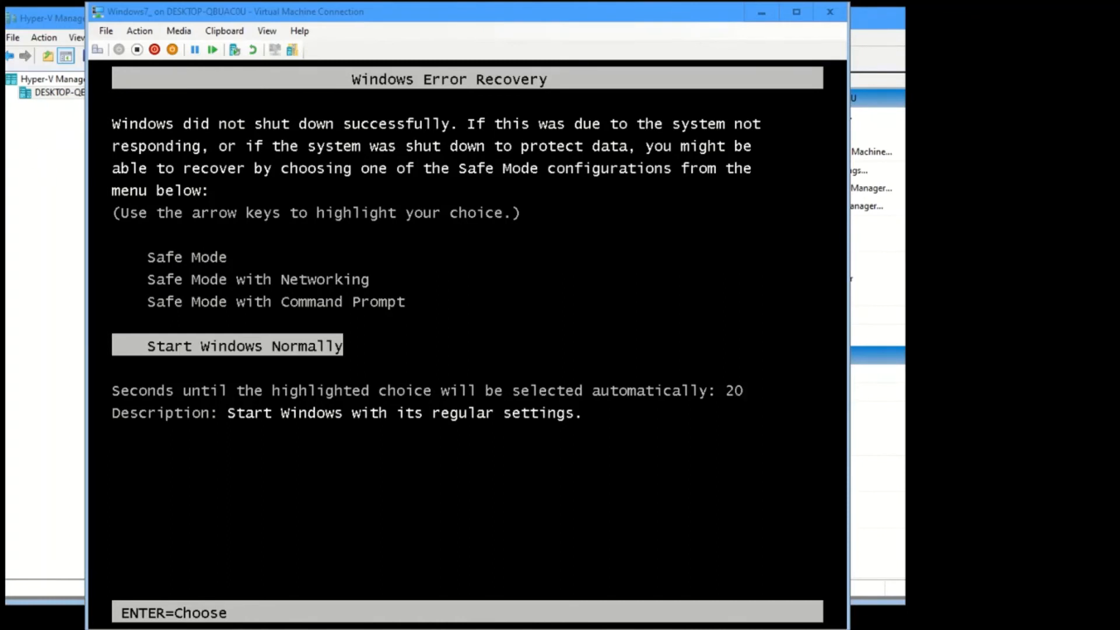
Step: Boot the virtual machine with Start Windows Normally and acknowledge the Install Windows error to restart the computer
left_click(466, 350)
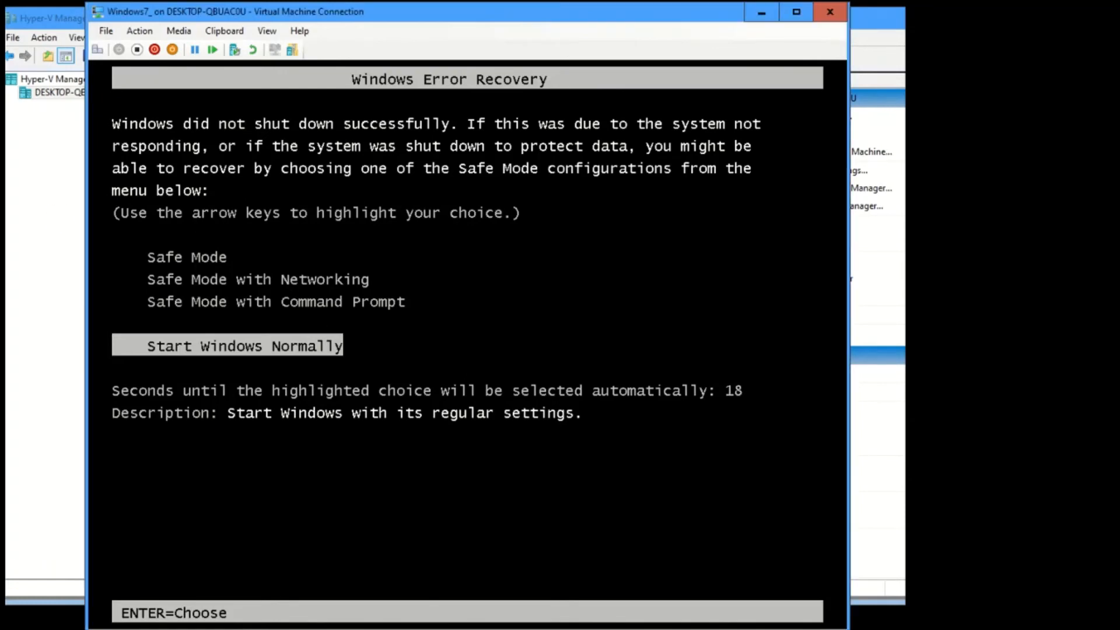
key("Return")
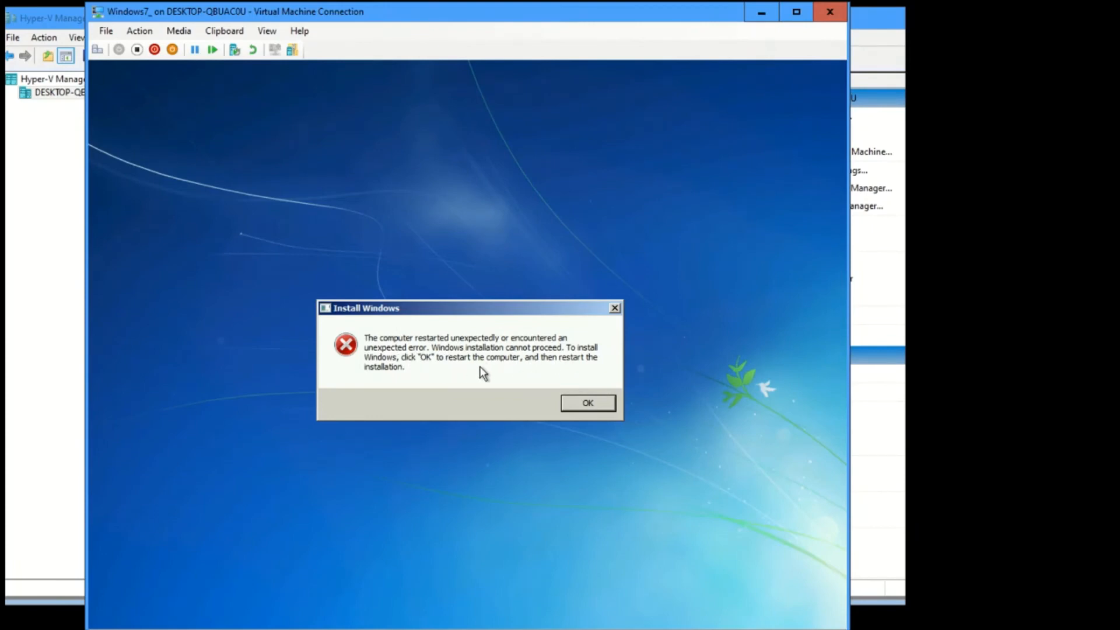
key("Return")
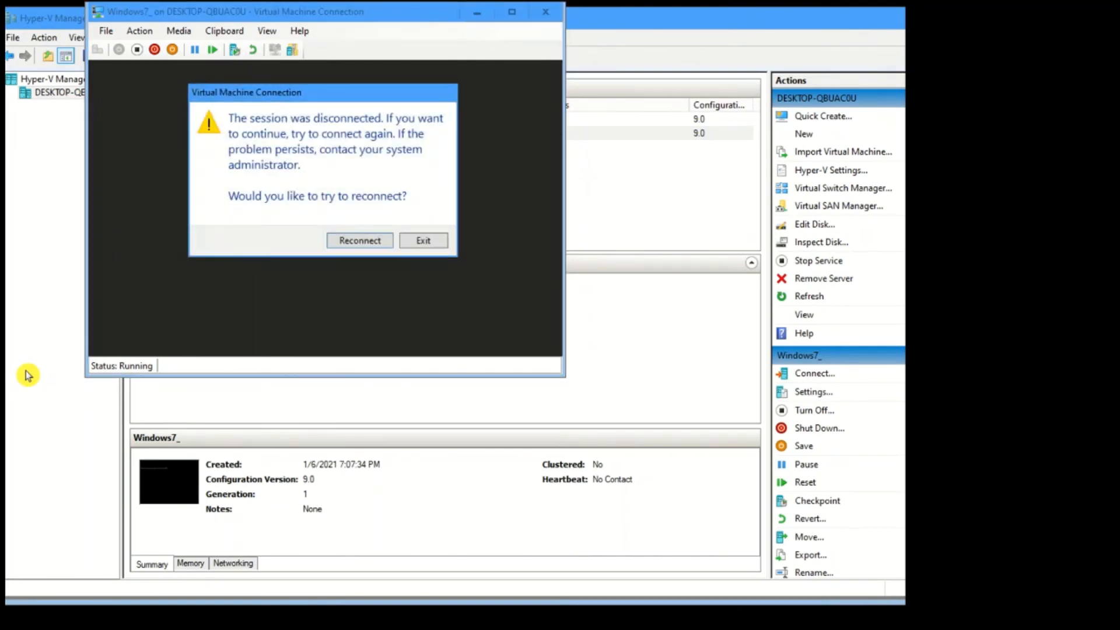
Step: Reconnect to the Windows7_ virtual machine session and acknowledge the Install Windows error to restart the computer
left_click(366, 241)
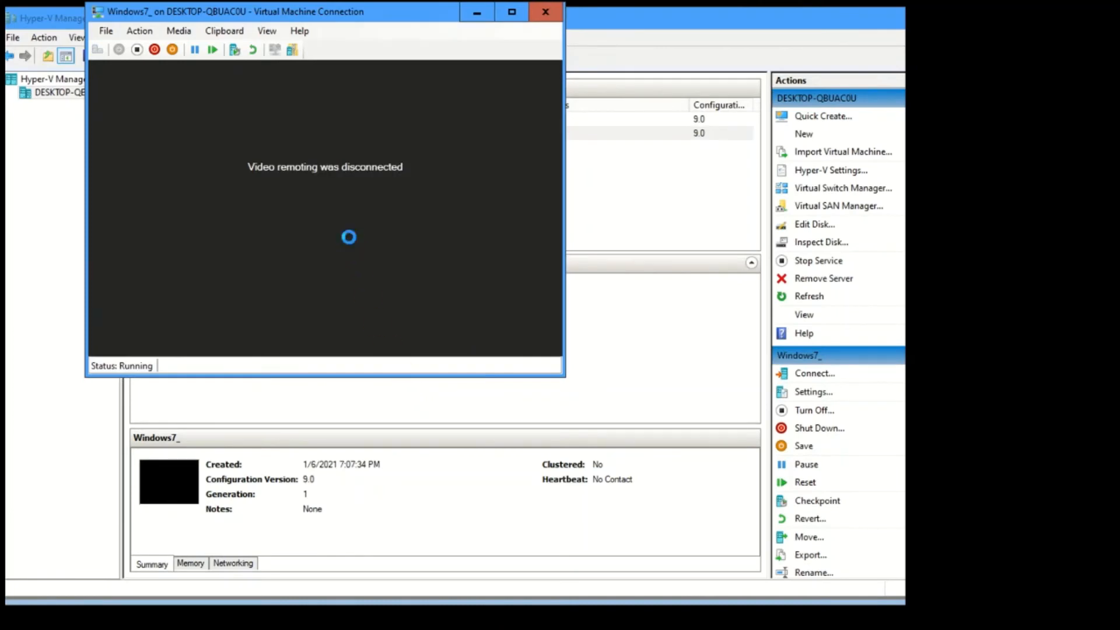
left_click(371, 248)
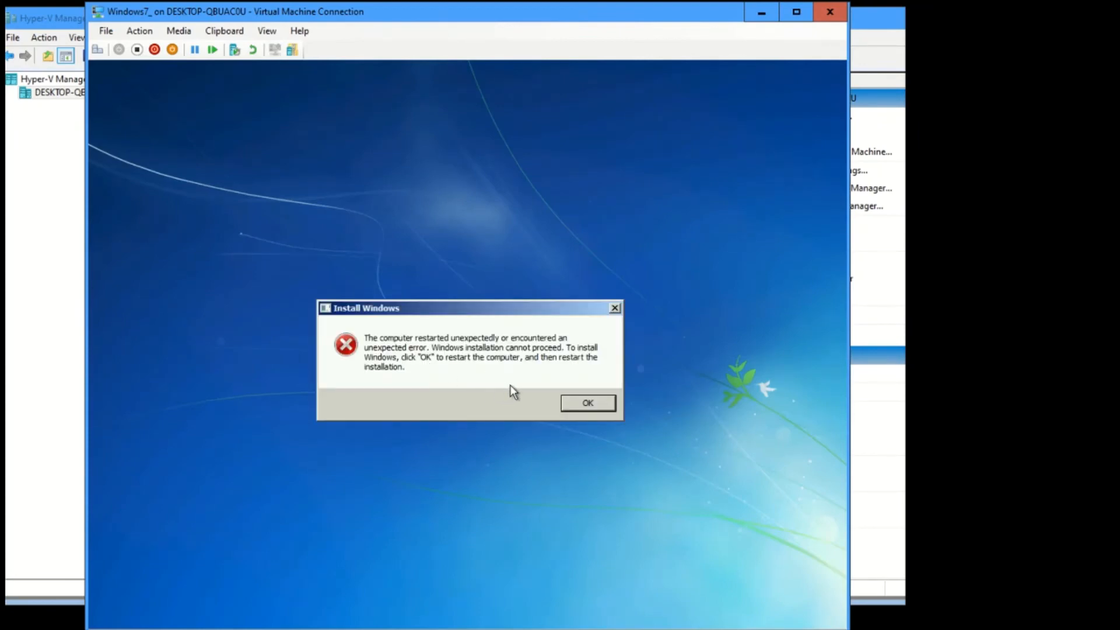
left_click(564, 402)
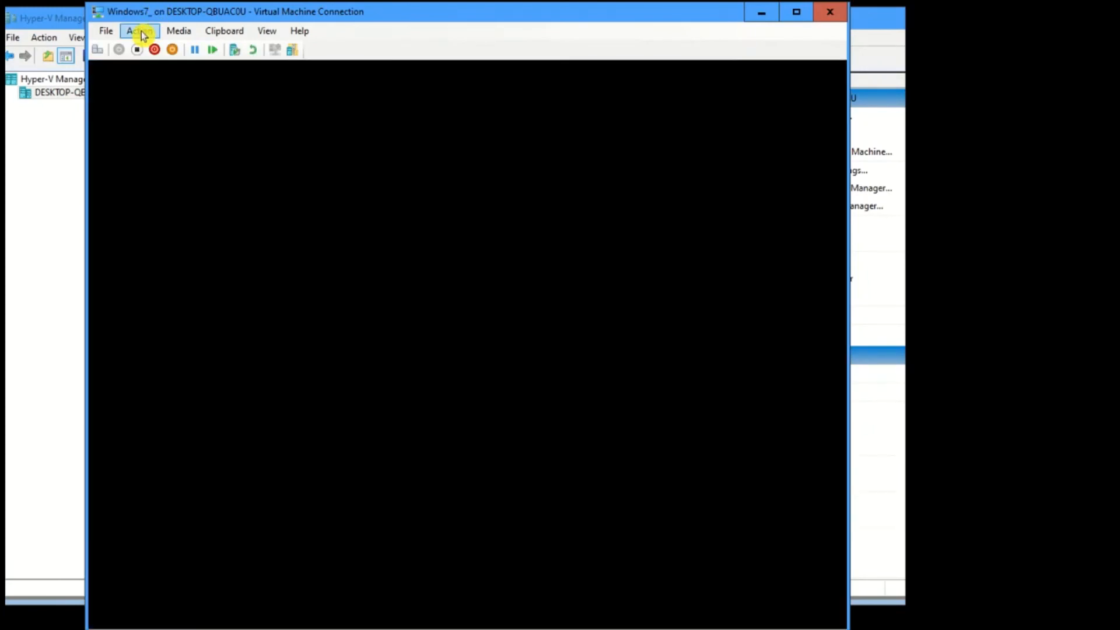
Step: Turn off the Windows7_ virtual machine and confirm the power-off
left_click(140, 32)
left_click(154, 68)
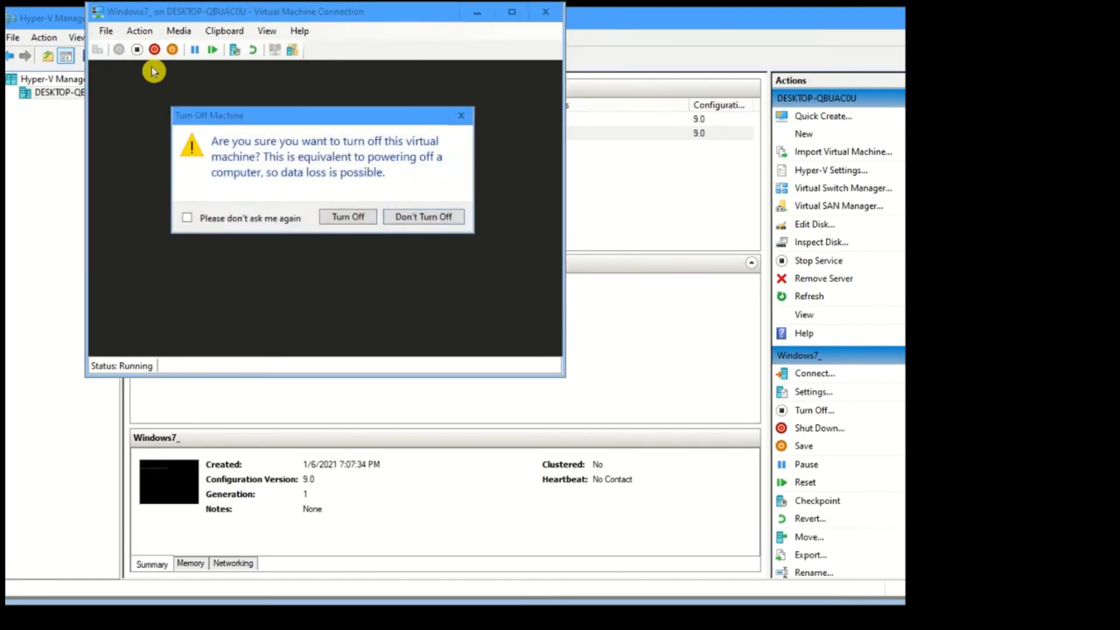
left_click(411, 242)
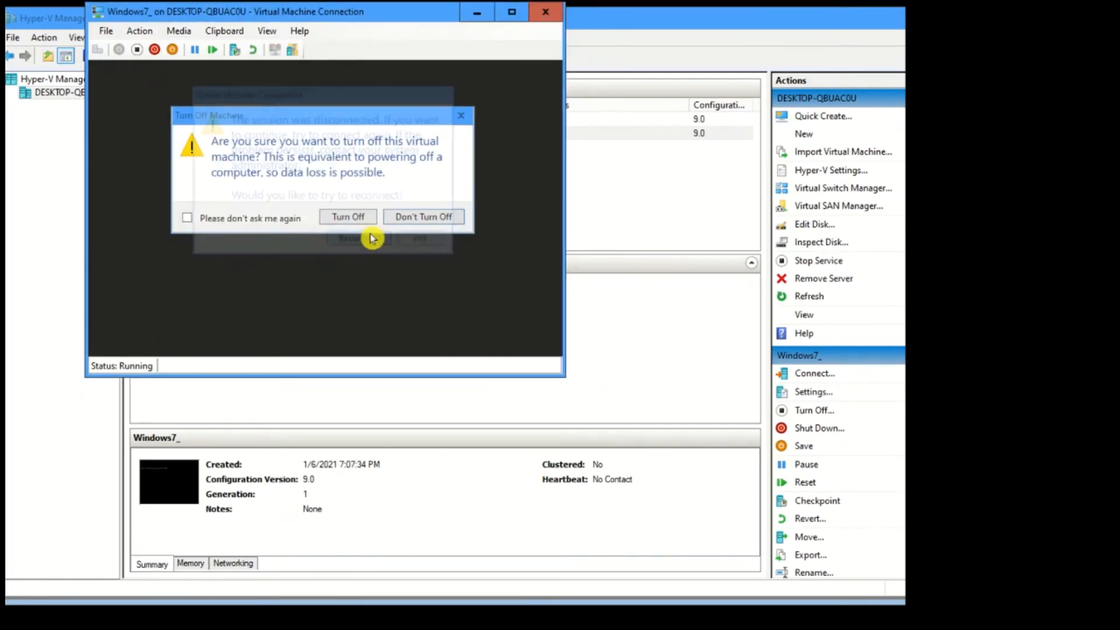
left_click(357, 216)
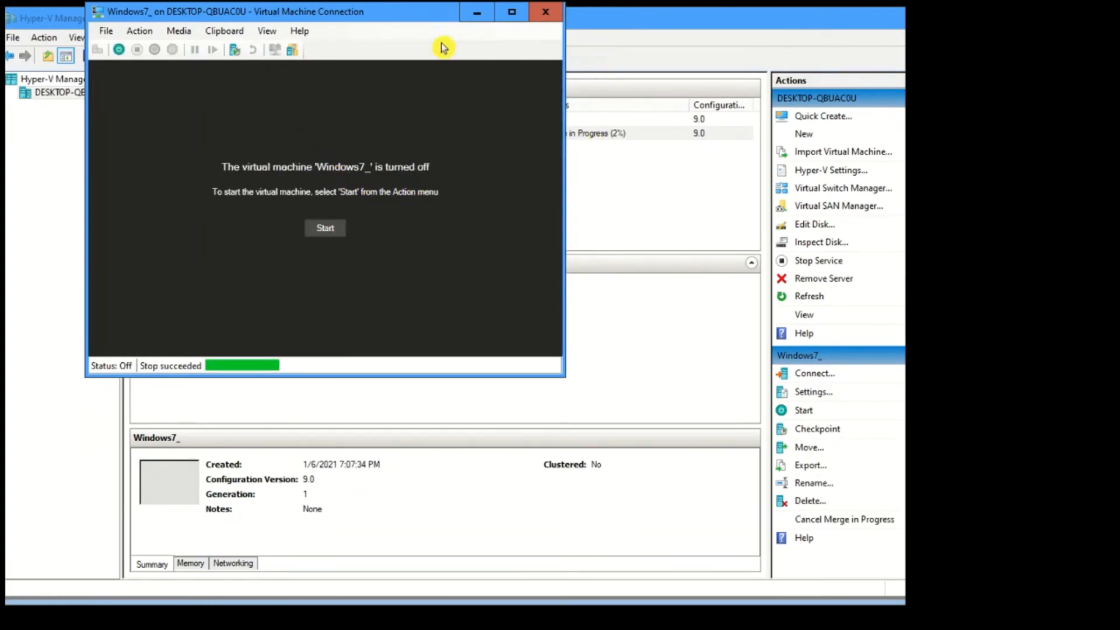
Step: Open the settings of the Windows7_ virtual machine and set its number of virtual processors to 2
left_click_drag(390, 12, 425, 199)
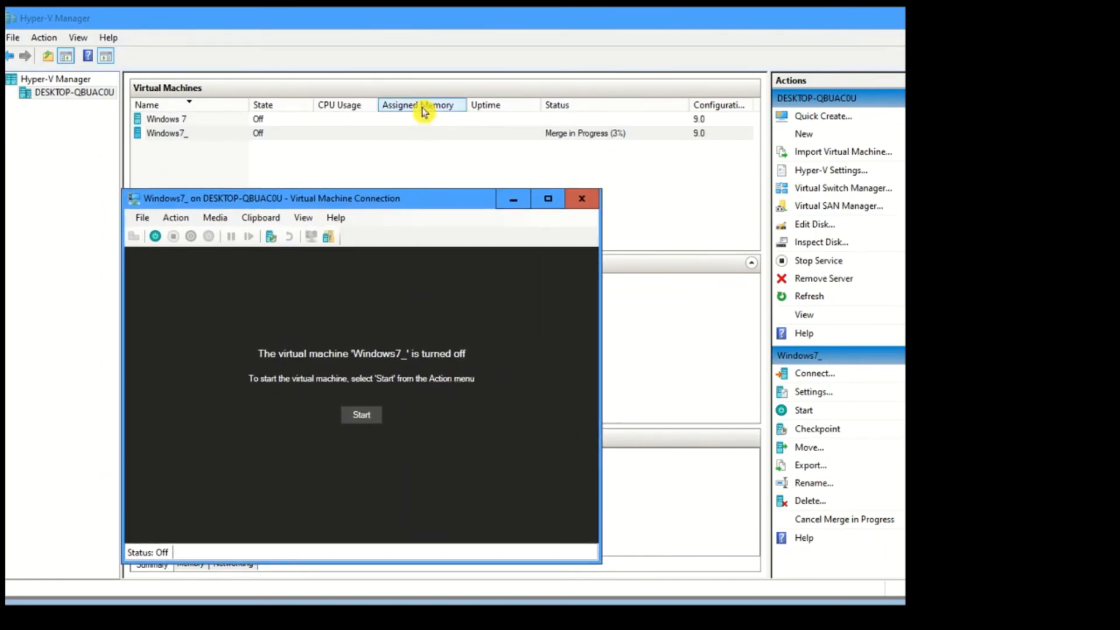
left_click(225, 138)
double_click(225, 138)
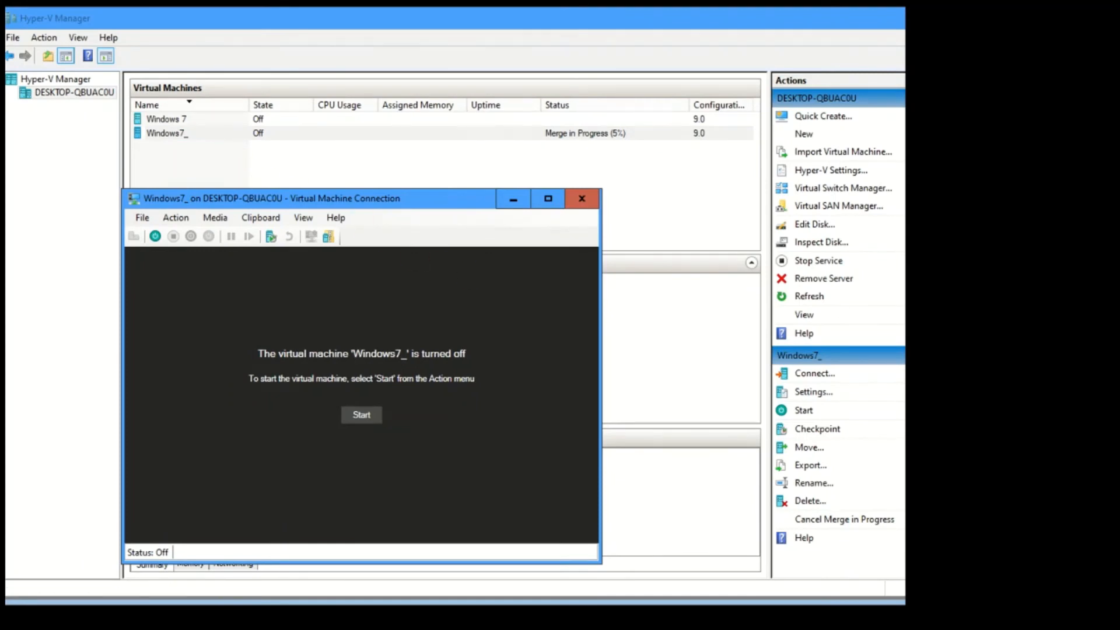
left_click(813, 392)
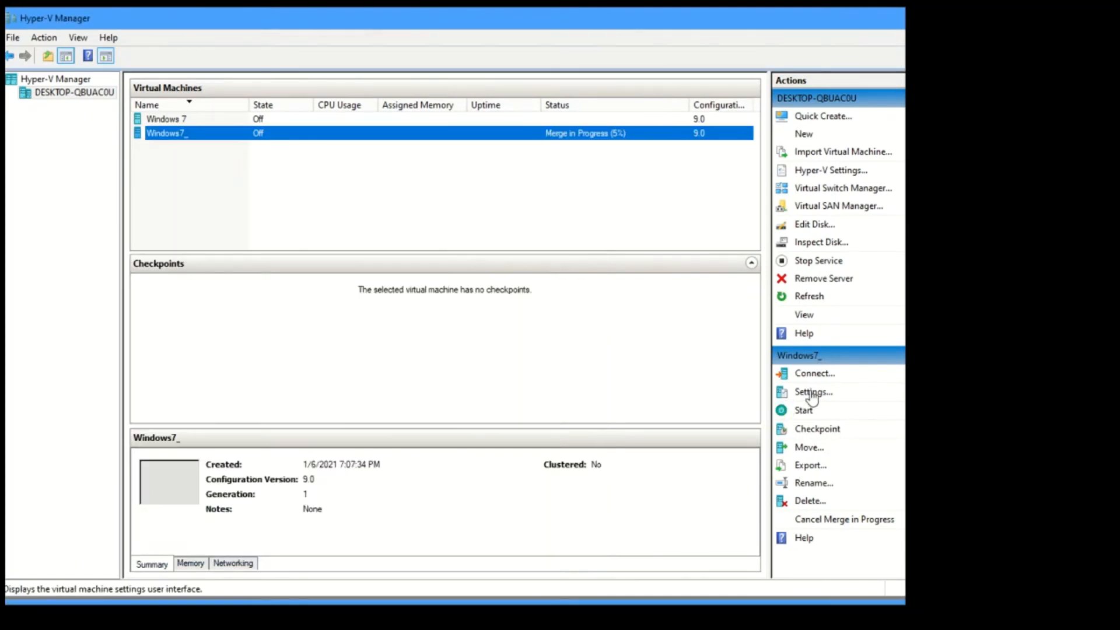
left_click_drag(745, 107, 457, 70)
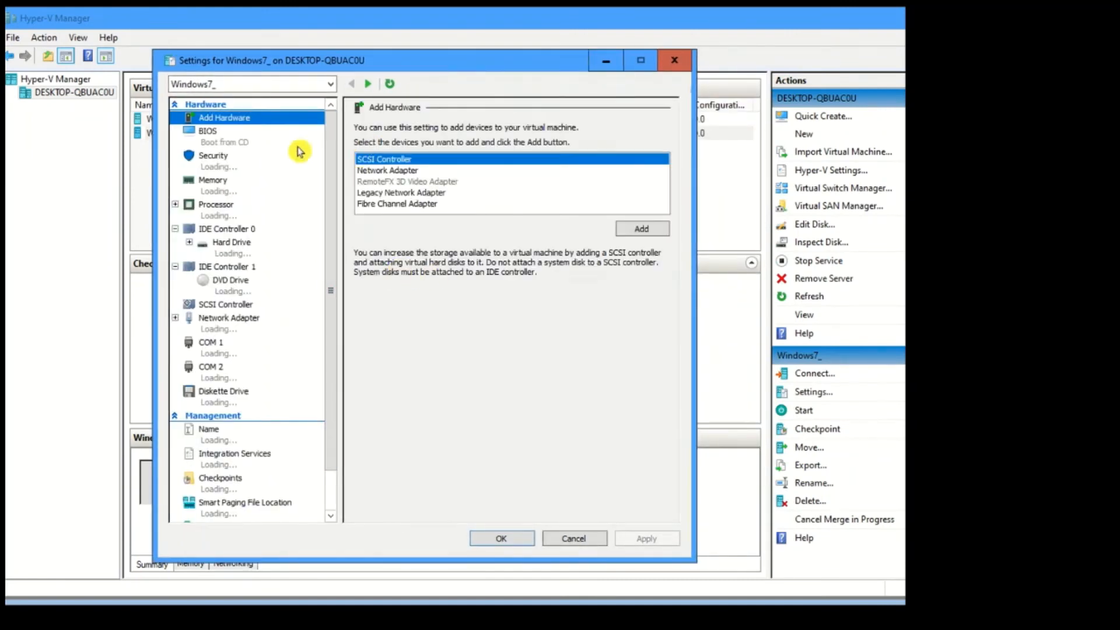
left_click(223, 214)
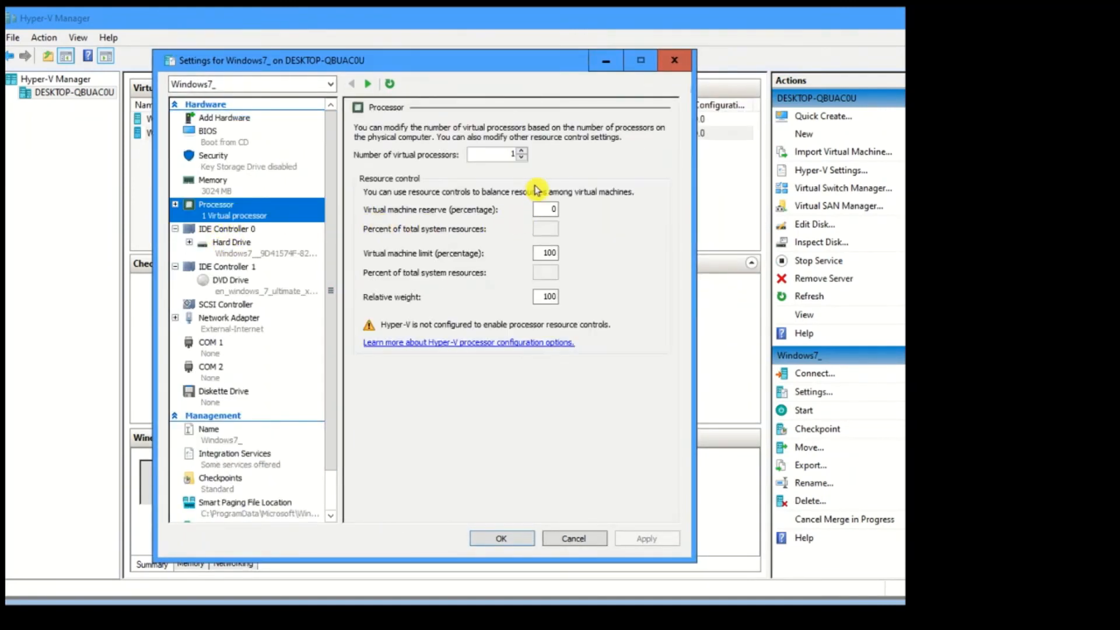
left_click(524, 152)
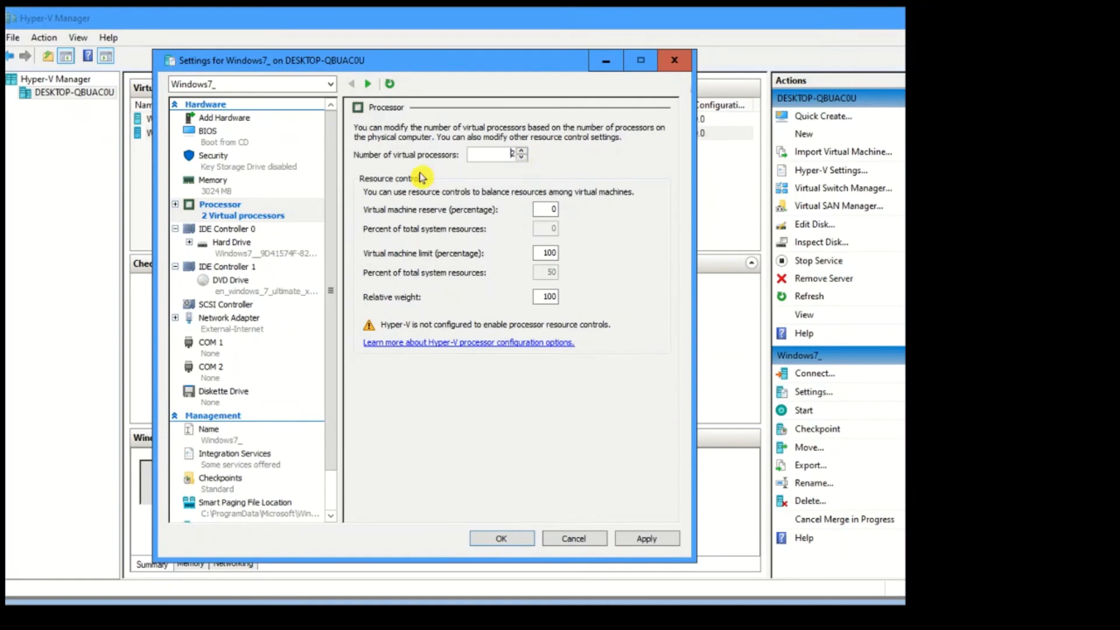
Step: Set the virtual machine's RAM to 4024 MB
left_click(212, 185)
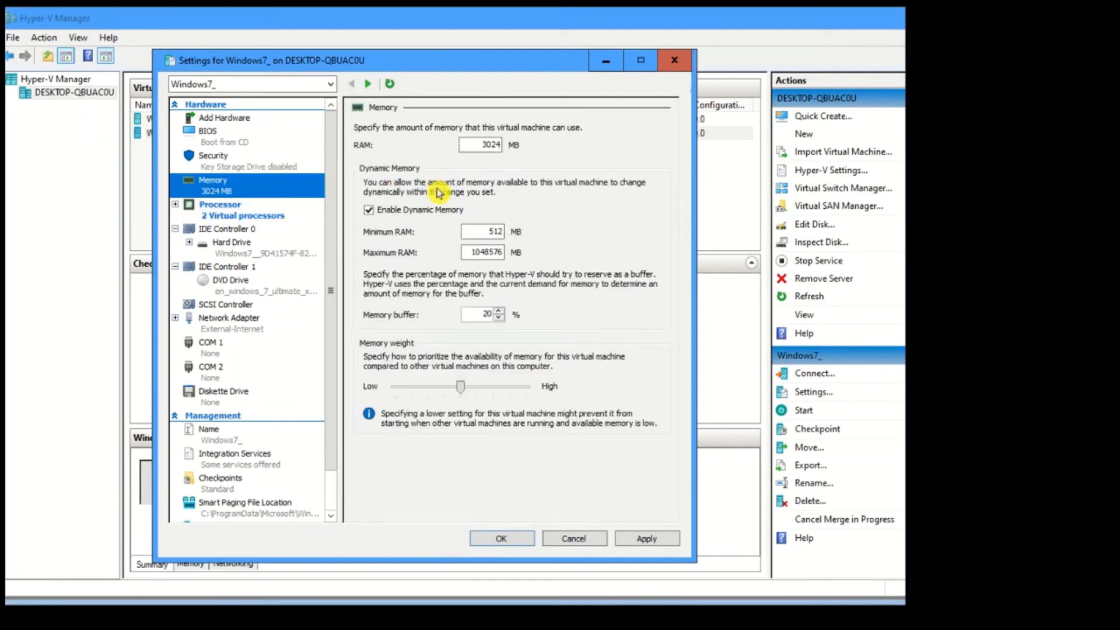
left_click(484, 144)
key("BackSpace")
key("BackSpace")
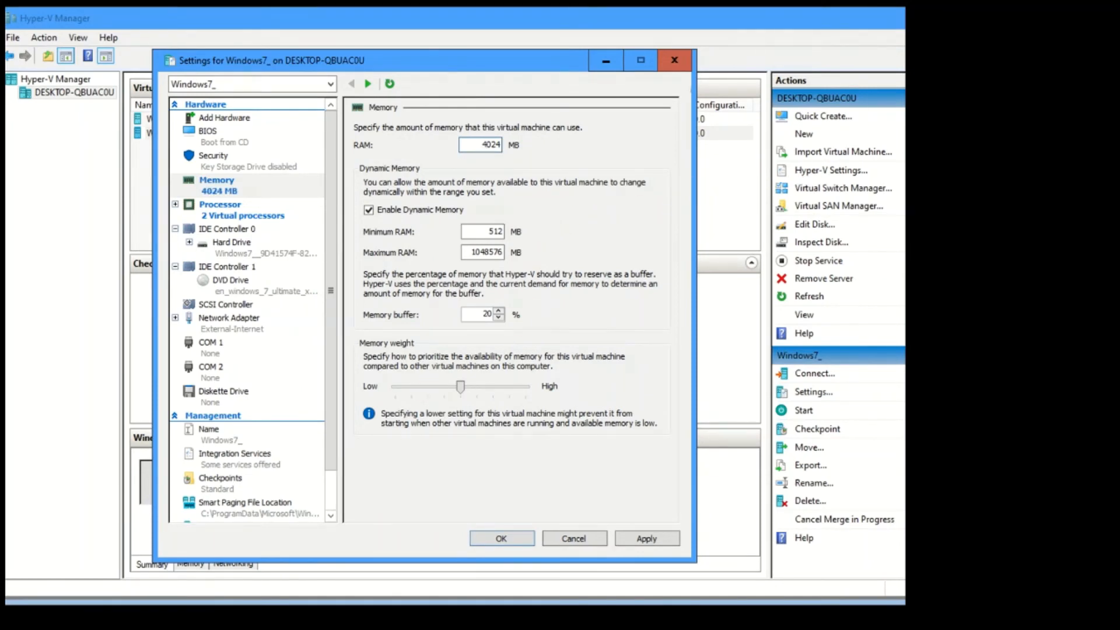
Step: Disable the virtual machine queue and the Protected network option for the virtual machine's network adapter
left_click(222, 320)
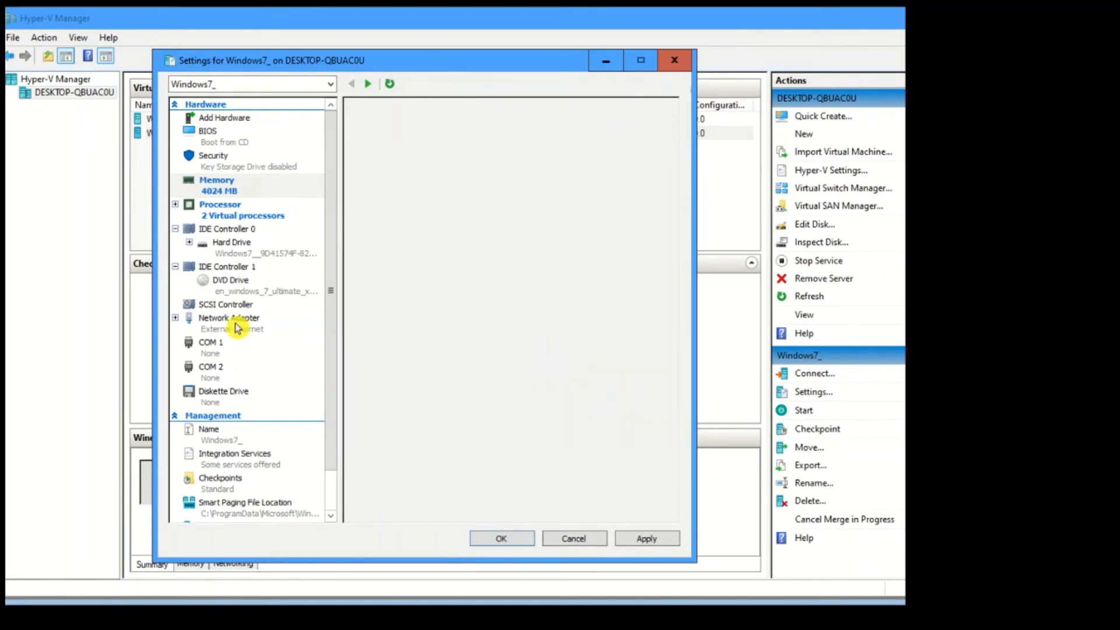
left_click(175, 318)
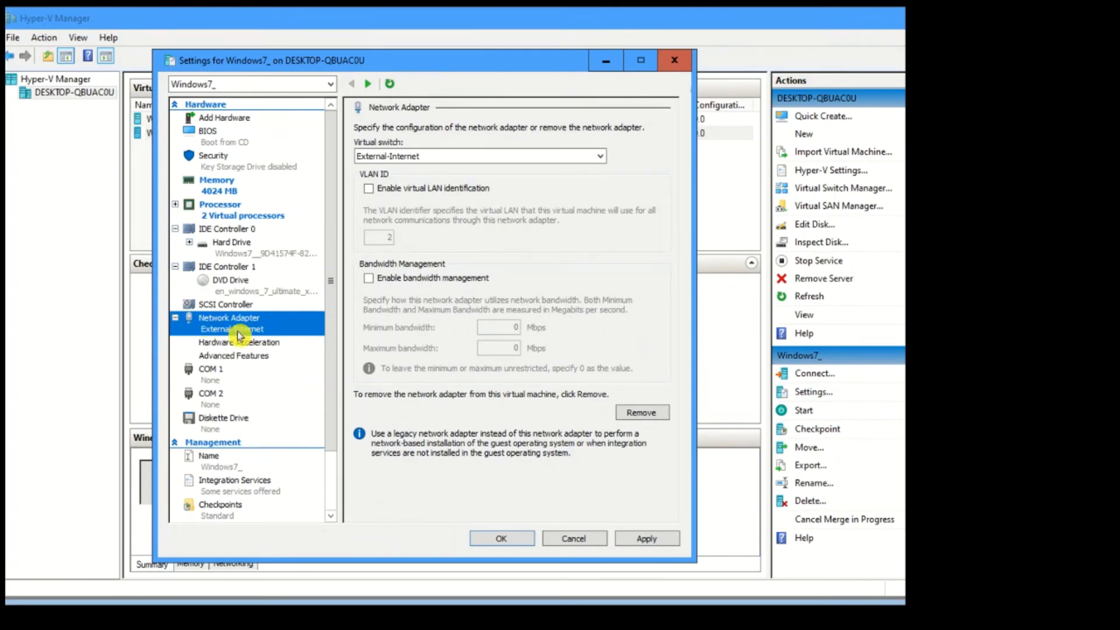
left_click(246, 344)
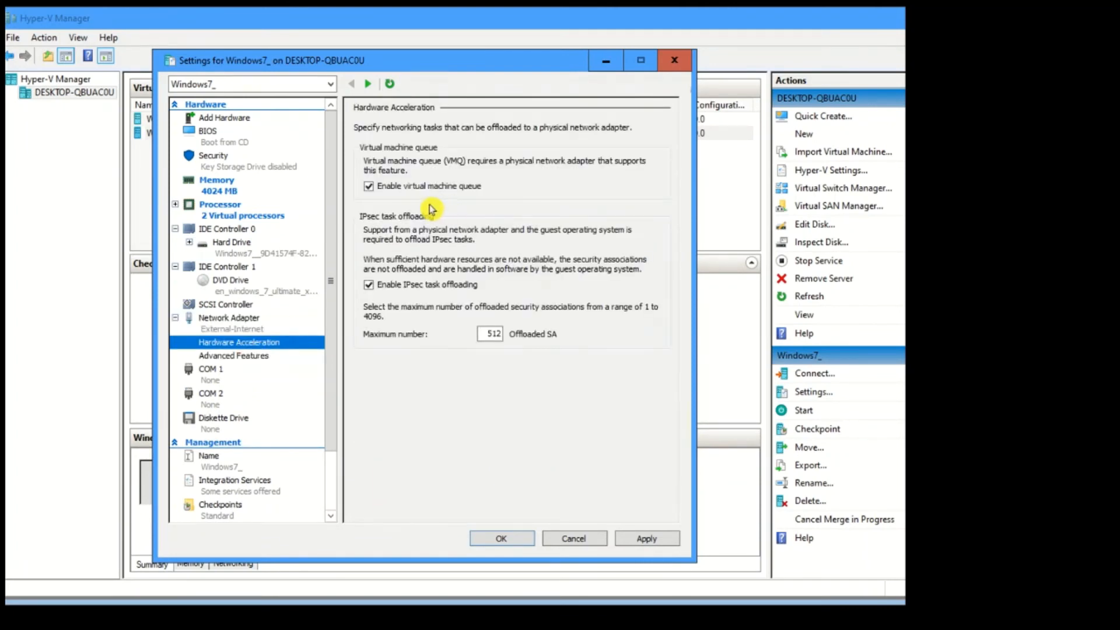
left_click(370, 186)
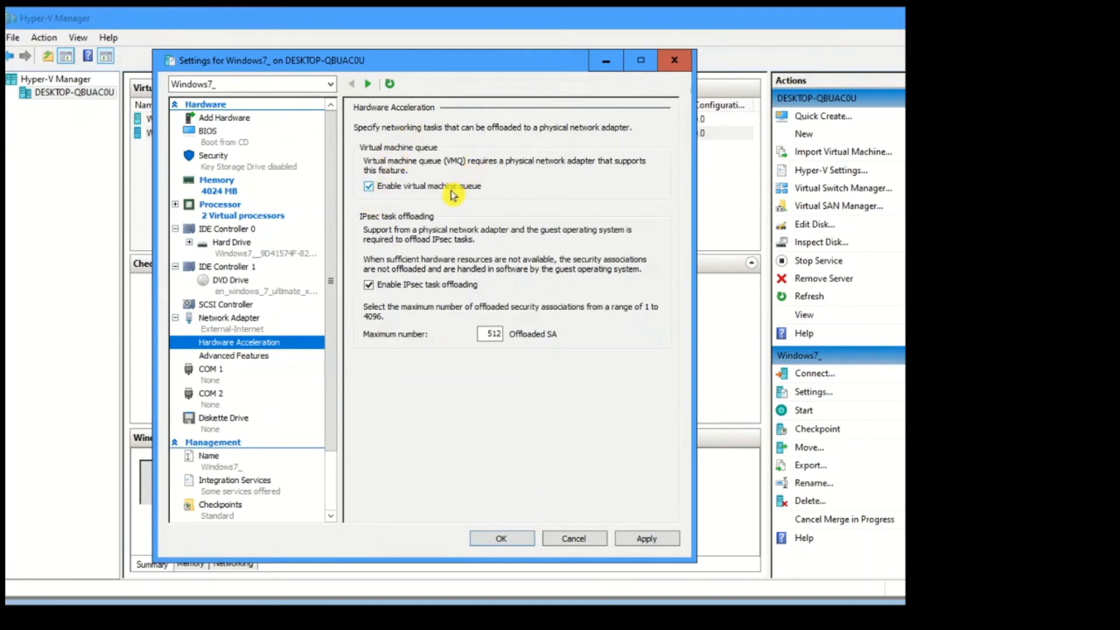
left_click(370, 189)
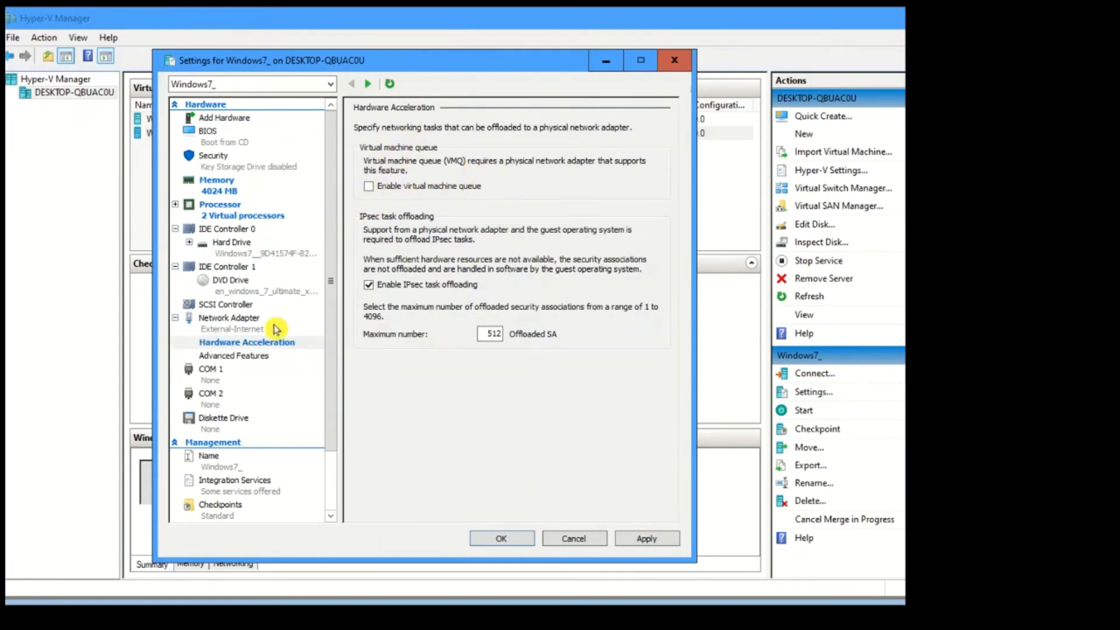
left_click(247, 357)
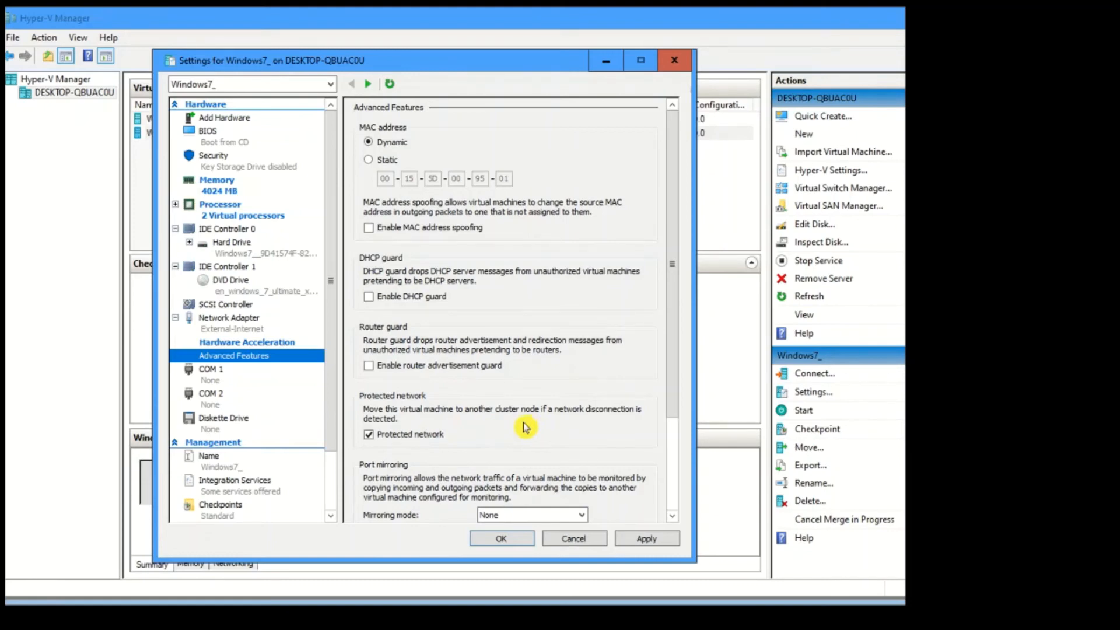
left_click(371, 435)
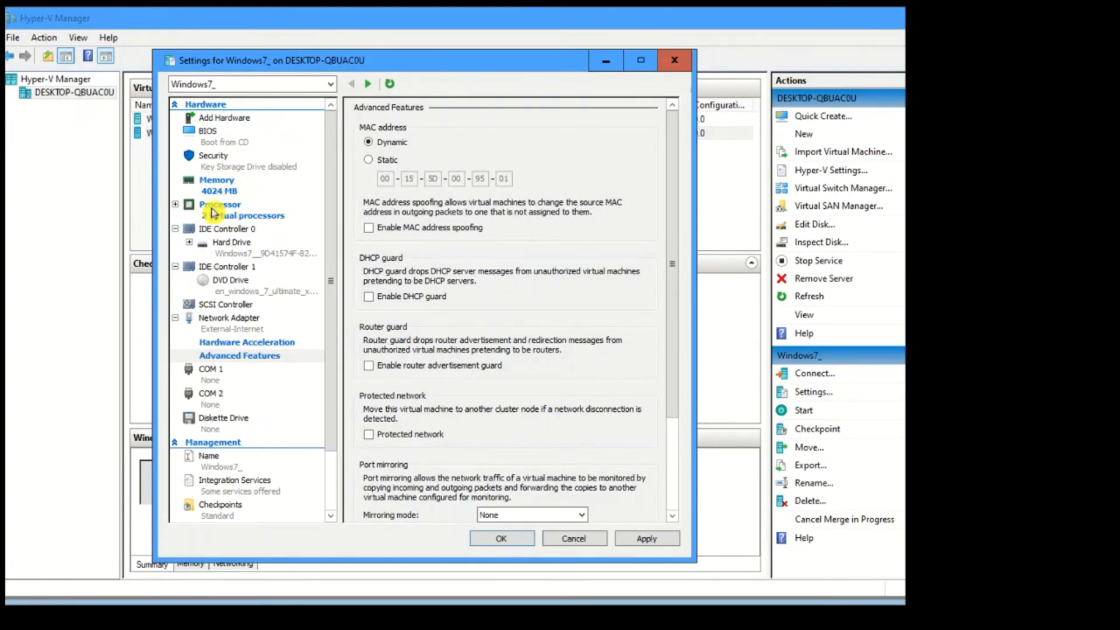
Step: Enable migration to a physical computer with a different processor version, check the NUMA configuration, and apply and close the virtual machine settings
left_click(212, 212)
left_click(175, 204)
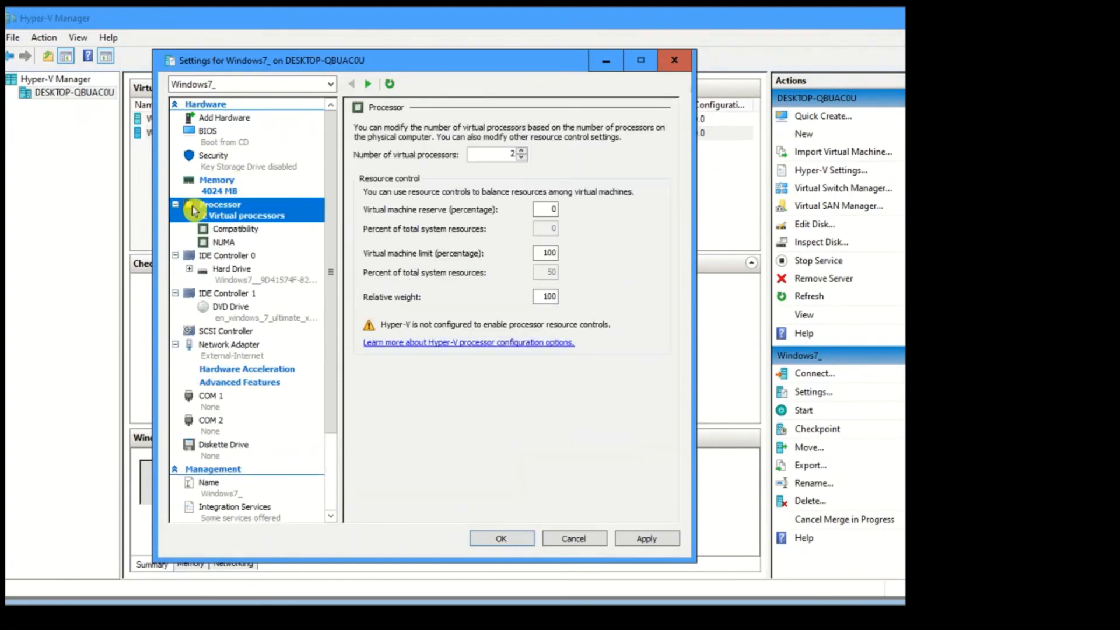
left_click(234, 228)
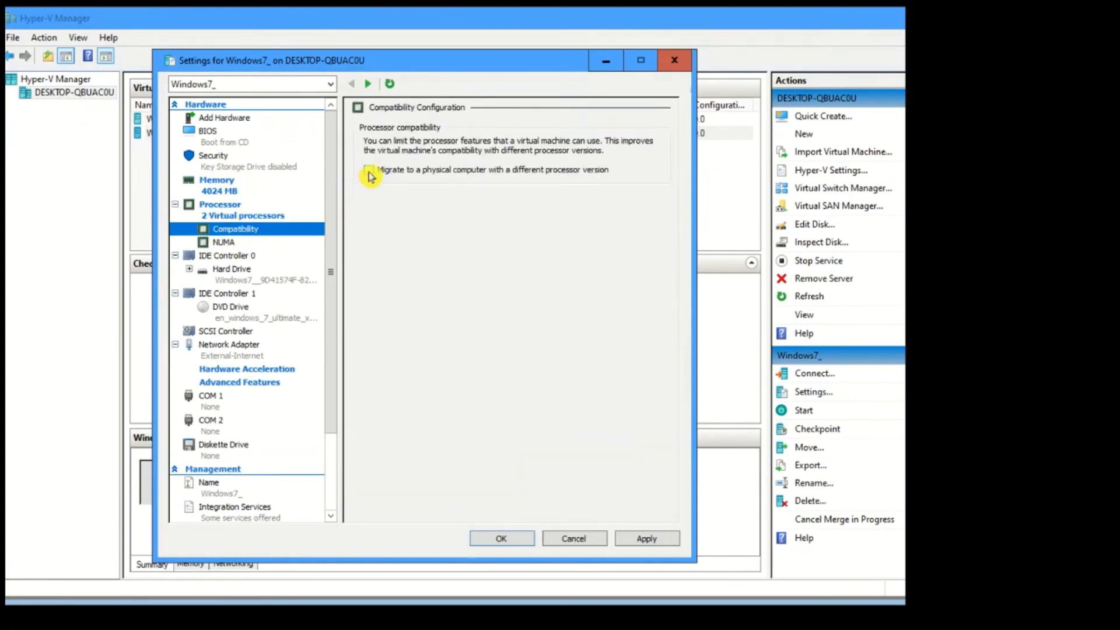
left_click(369, 171)
left_click(239, 245)
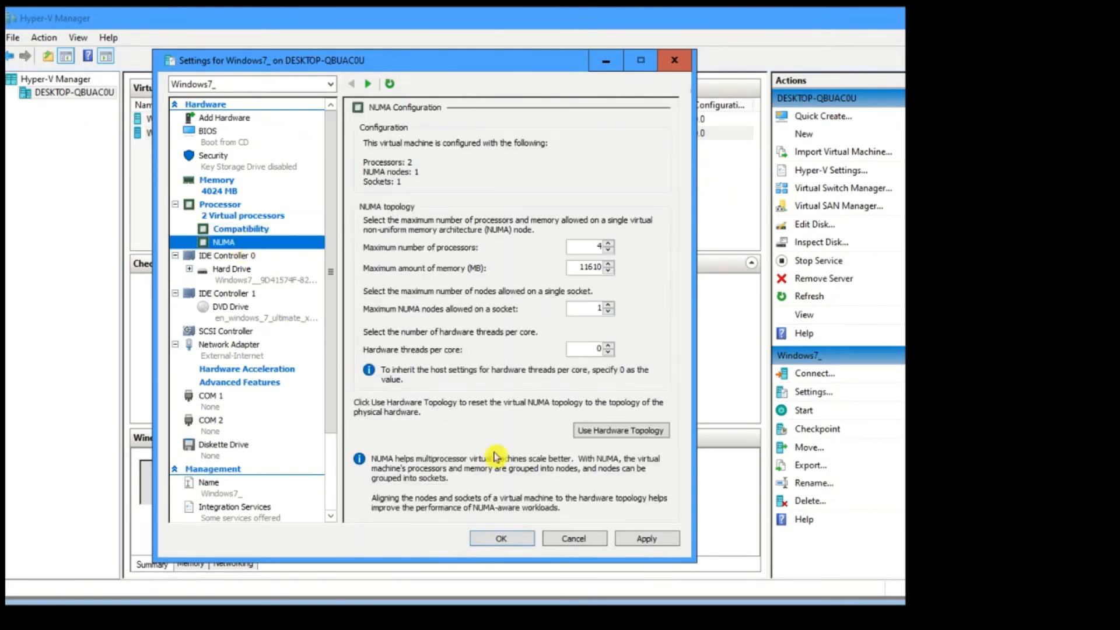
left_click(645, 537)
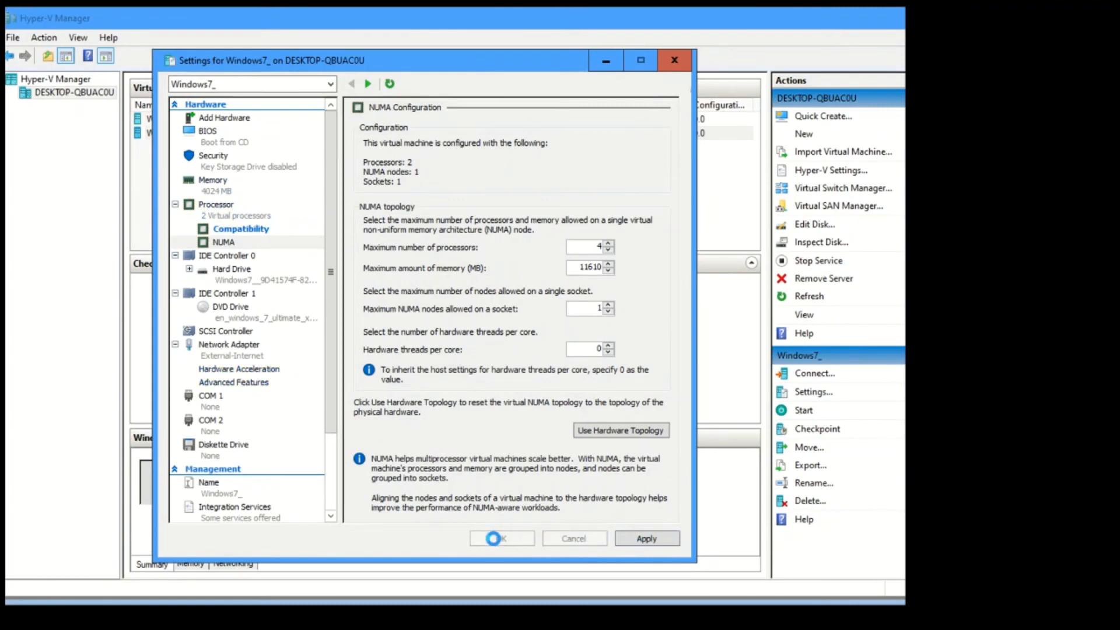
left_click(496, 540)
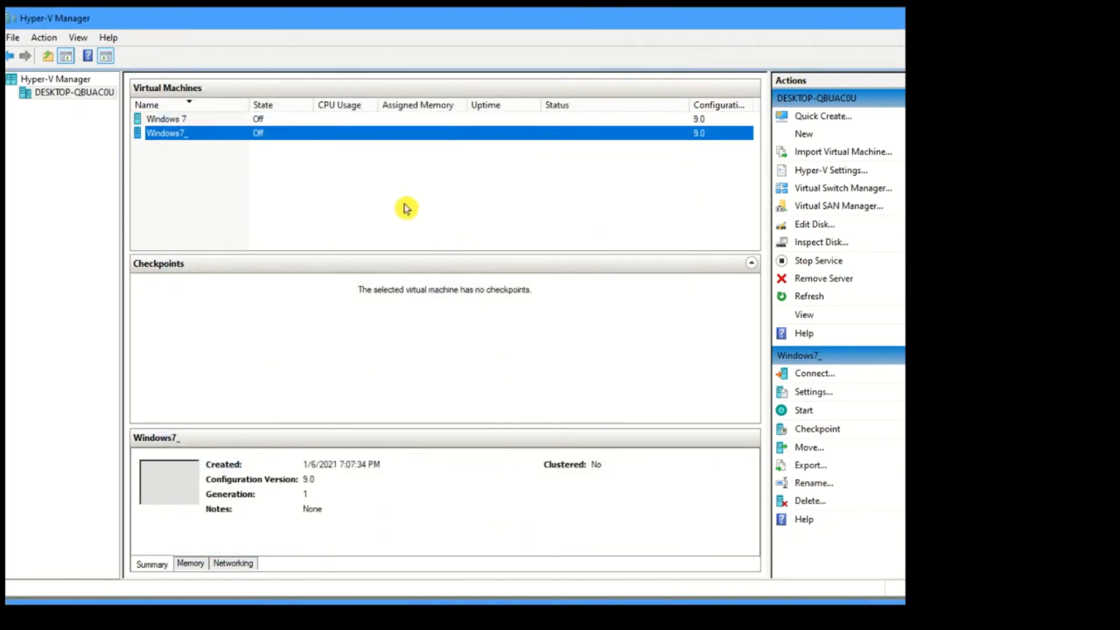
Step: Start the Windows7_ virtual machine and open its connection window to watch it boot
right_click(176, 134)
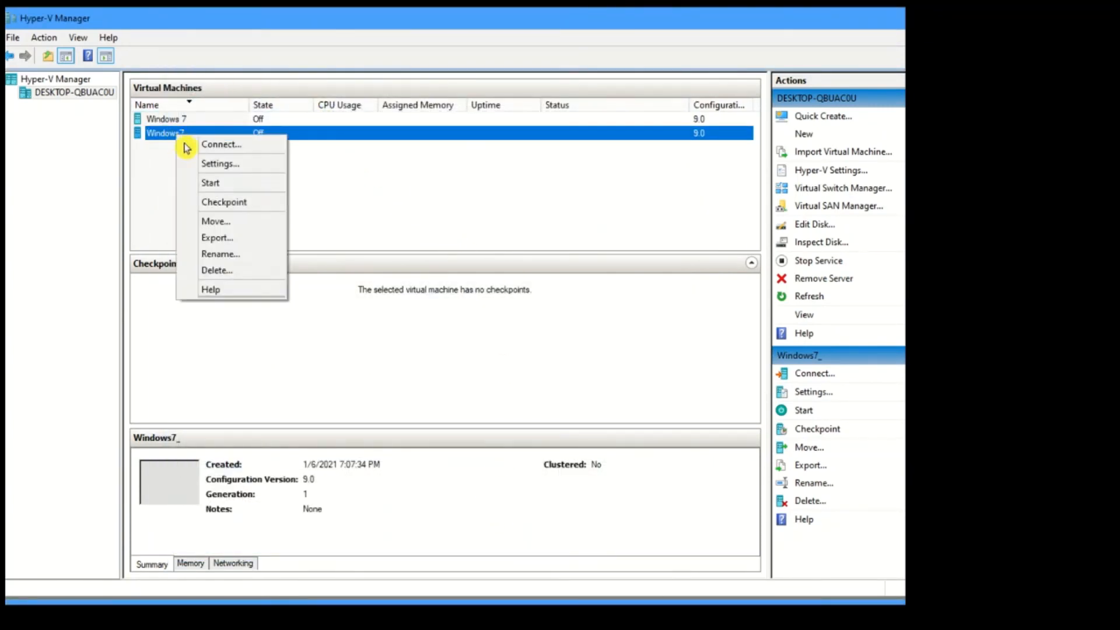
left_click(211, 183)
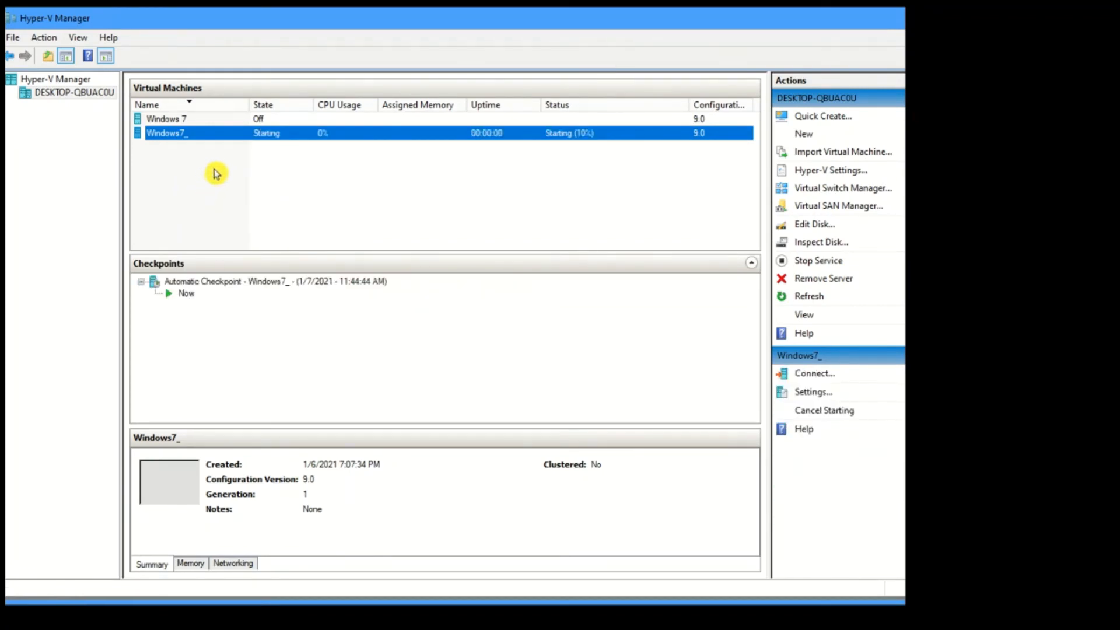
double_click(211, 133)
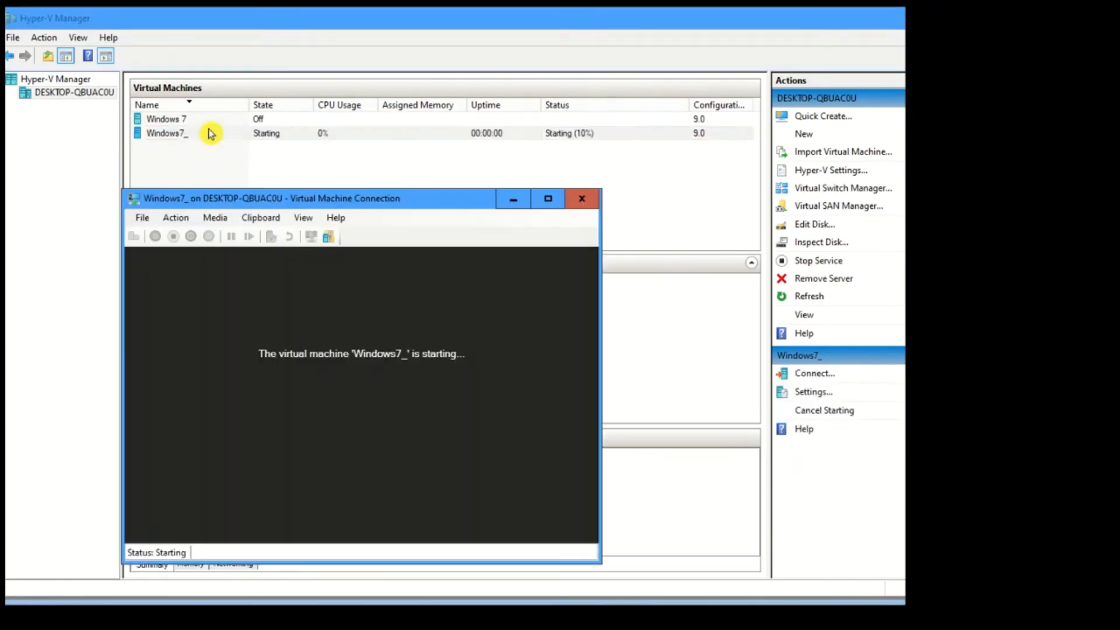
left_click_drag(318, 195, 323, 96)
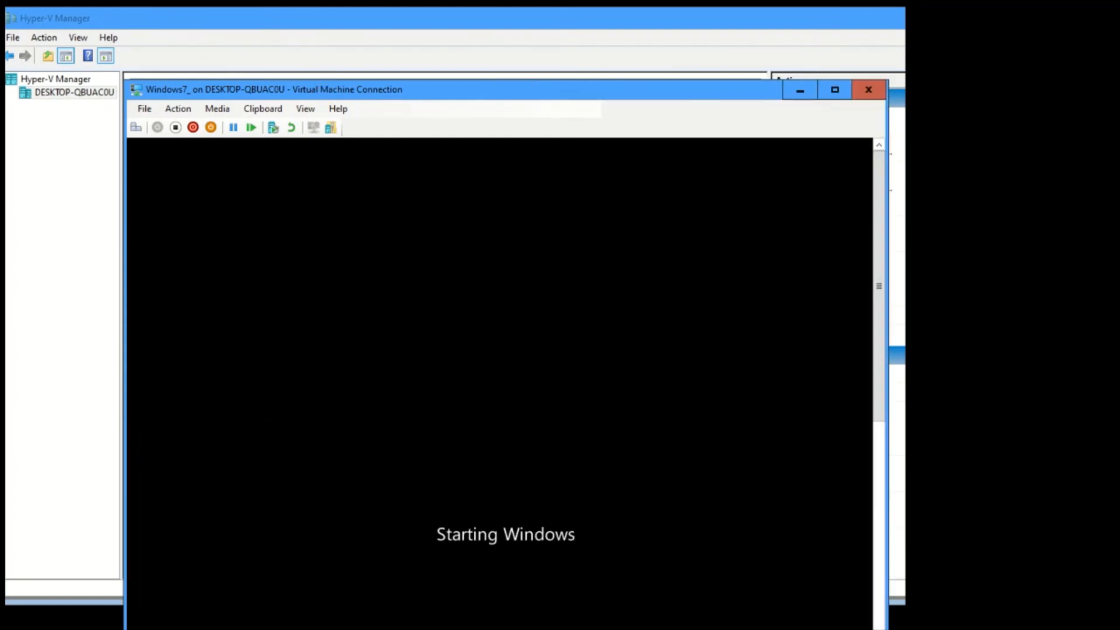
left_click_drag(465, 99, 418, 39)
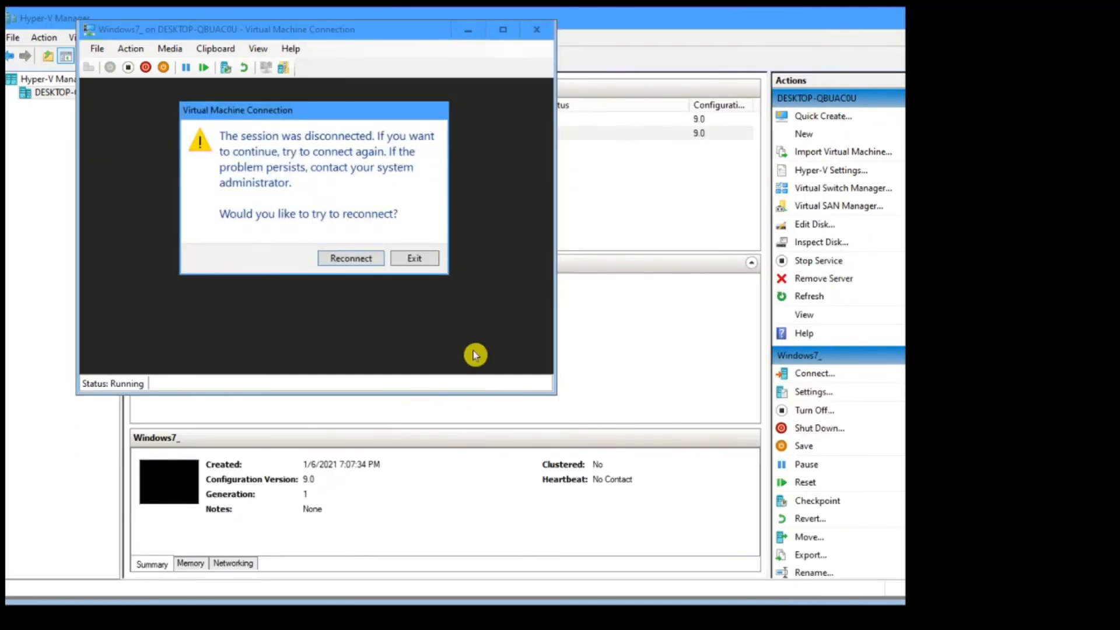
Step: Reconnect to the disconnected virtual machine session and open a command prompt alongside the Install Windows error
left_click(351, 258)
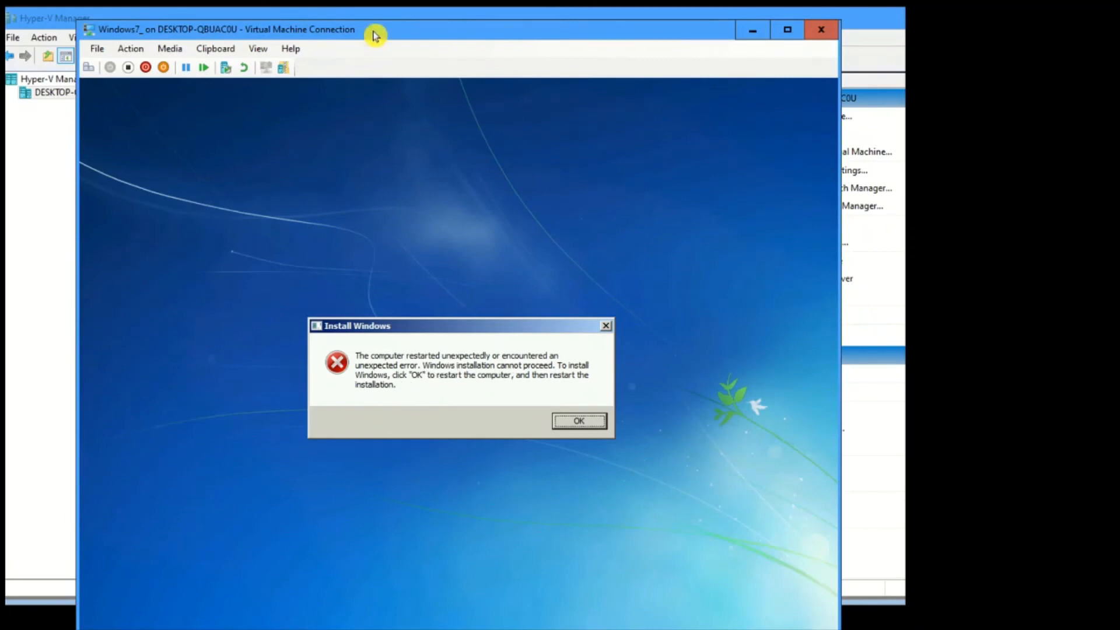
left_click_drag(374, 35, 344, 24)
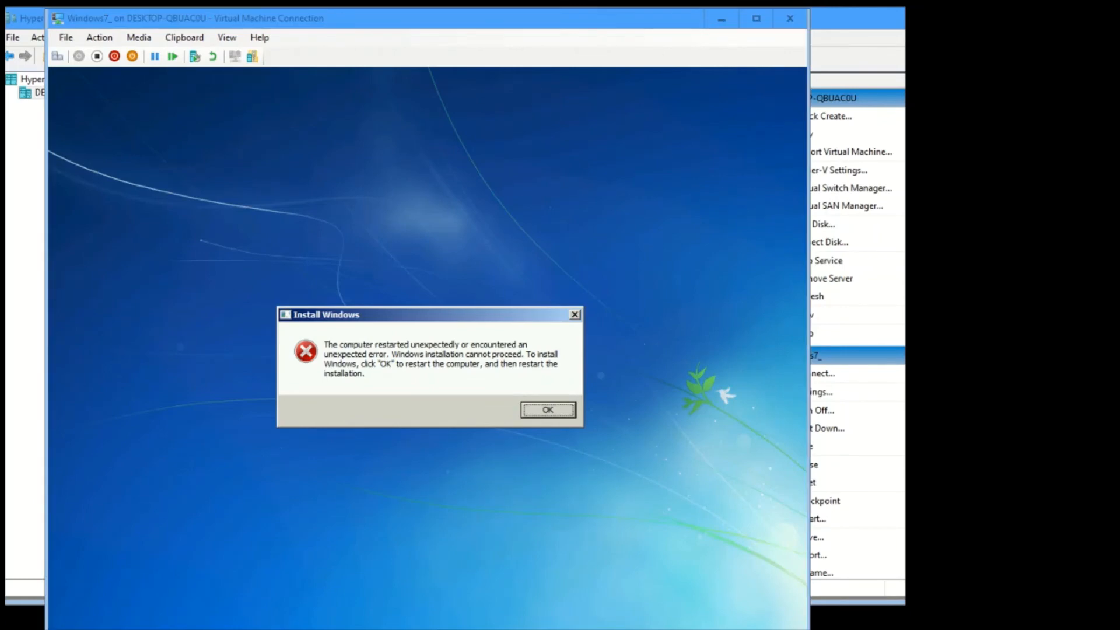
key("shift+F10")
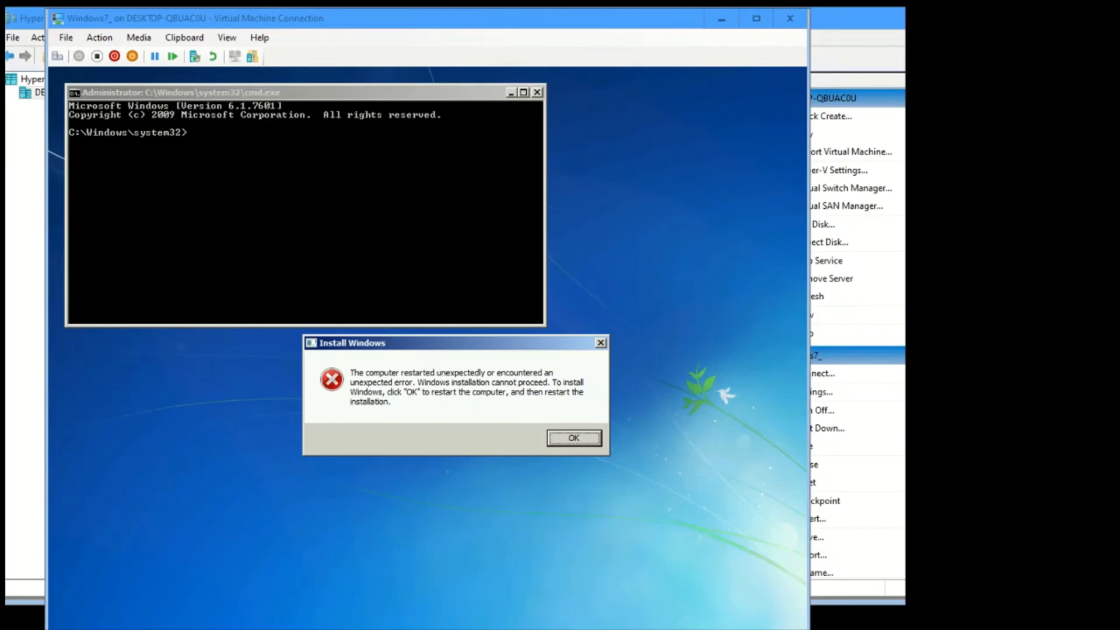
left_click(225, 224)
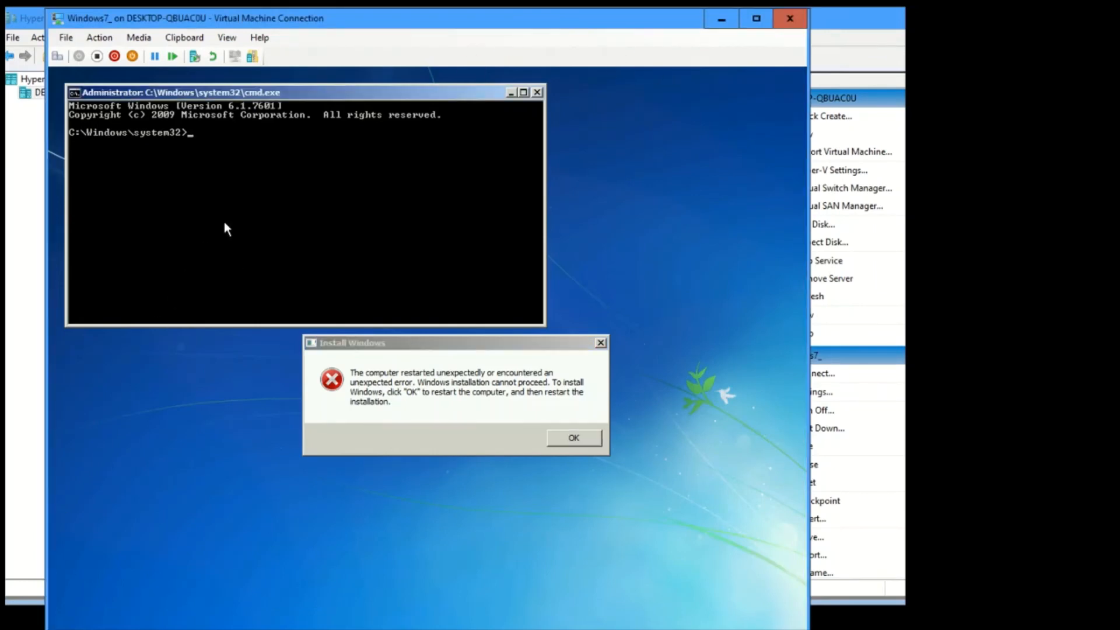
Step: Launch Registry Editor with regedit from the command prompt and arrange its window clear of the Install Windows error
type("regedit")
key("Return")
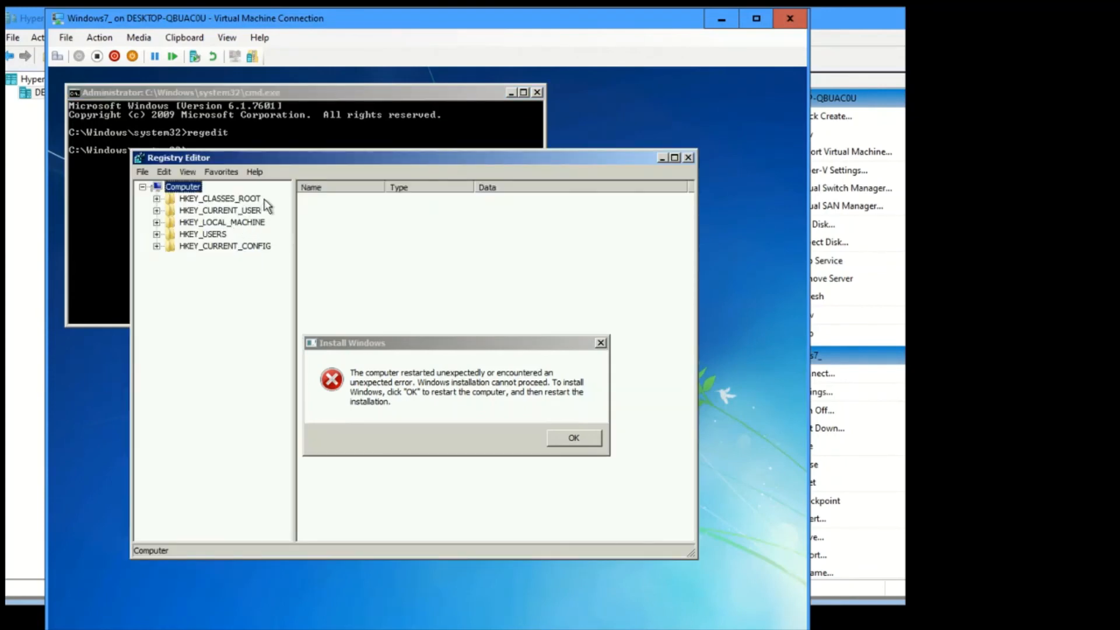
left_click_drag(302, 156, 224, 137)
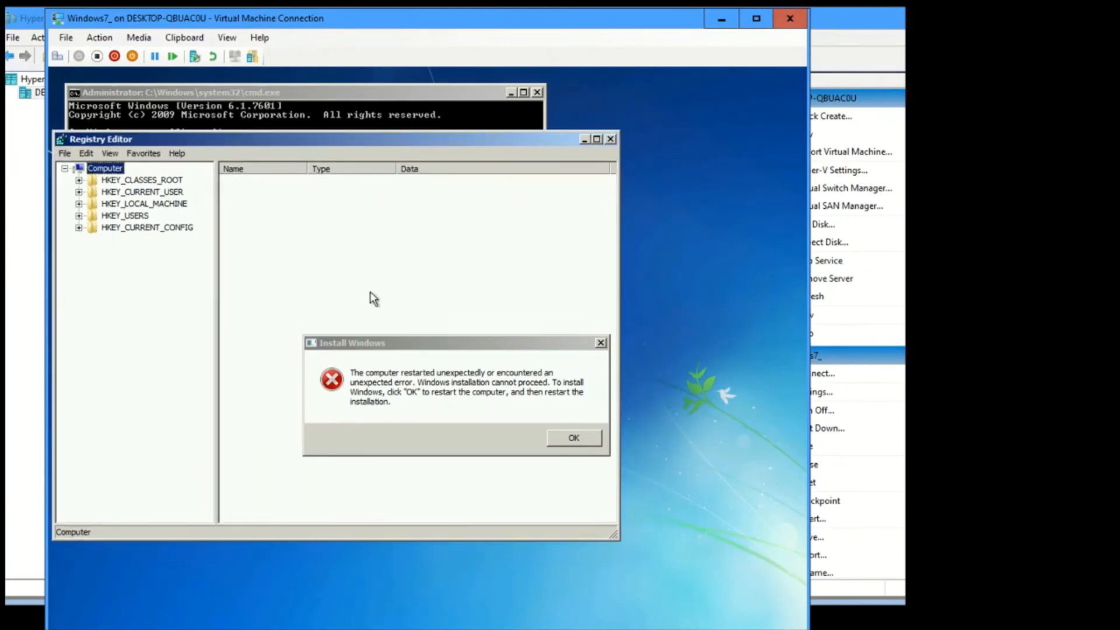
left_click_drag(378, 341, 556, 512)
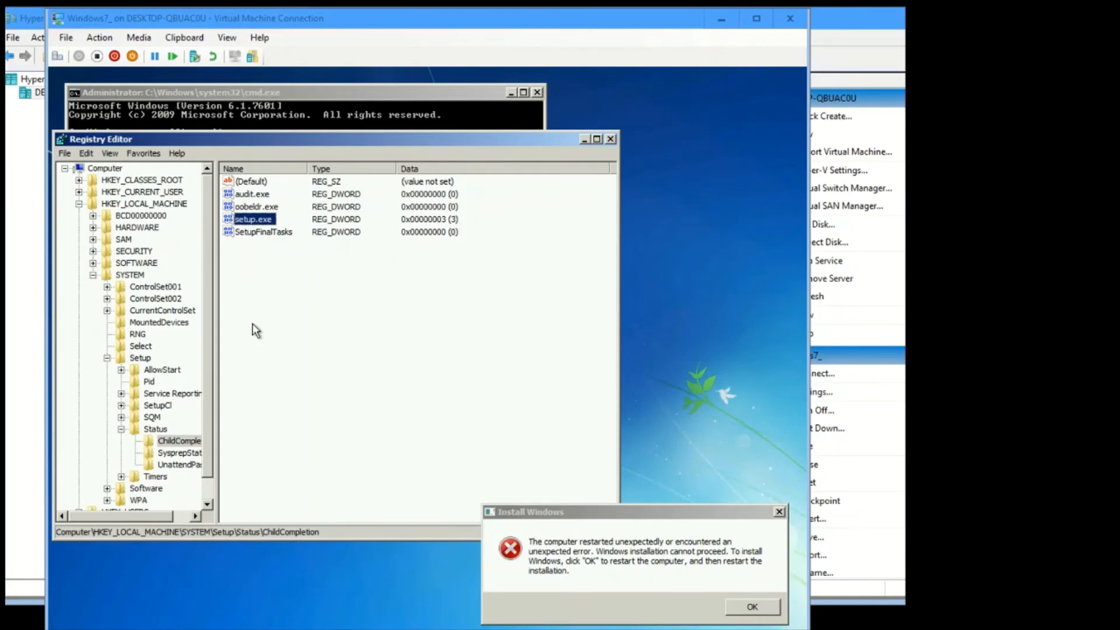
Step: Confirm setup.exe under HKEY_LOCAL_MACHINE\SYSTEM\Setup\Status\ChildCompletion with value data 3, and close Registry Editor and the command prompt
left_click(229, 111)
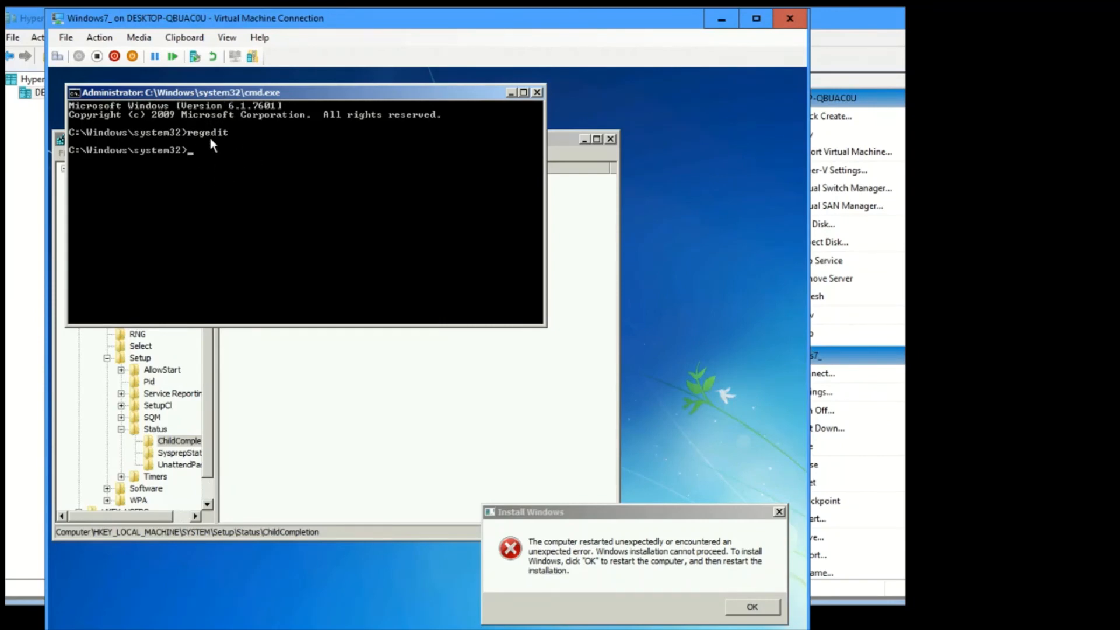
left_click(212, 351)
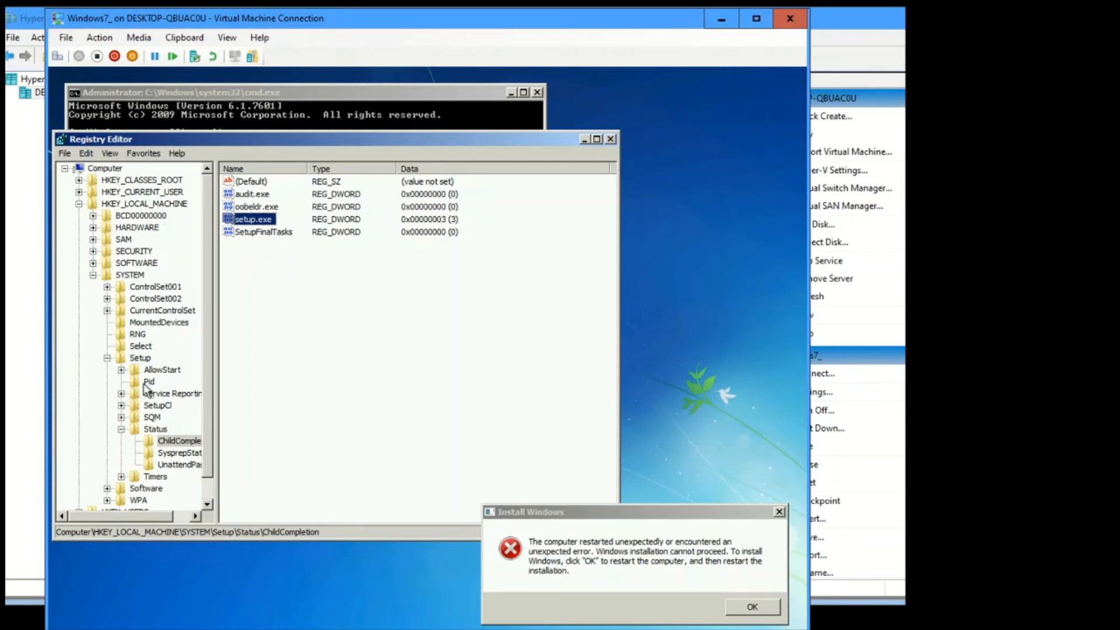
left_click(179, 443)
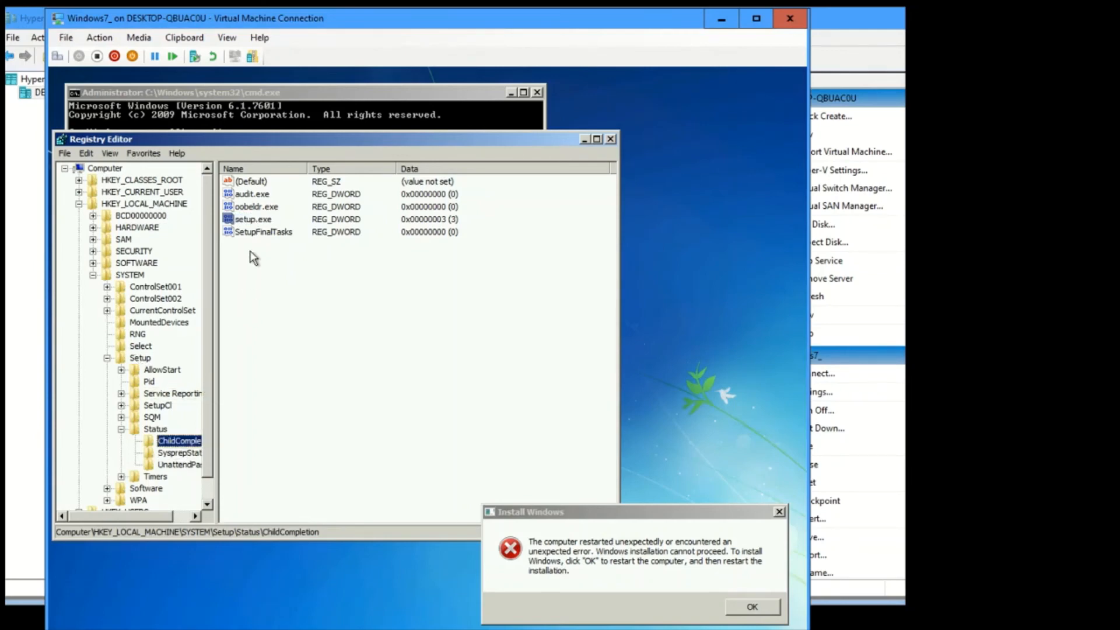
left_click(251, 220)
right_click(252, 221)
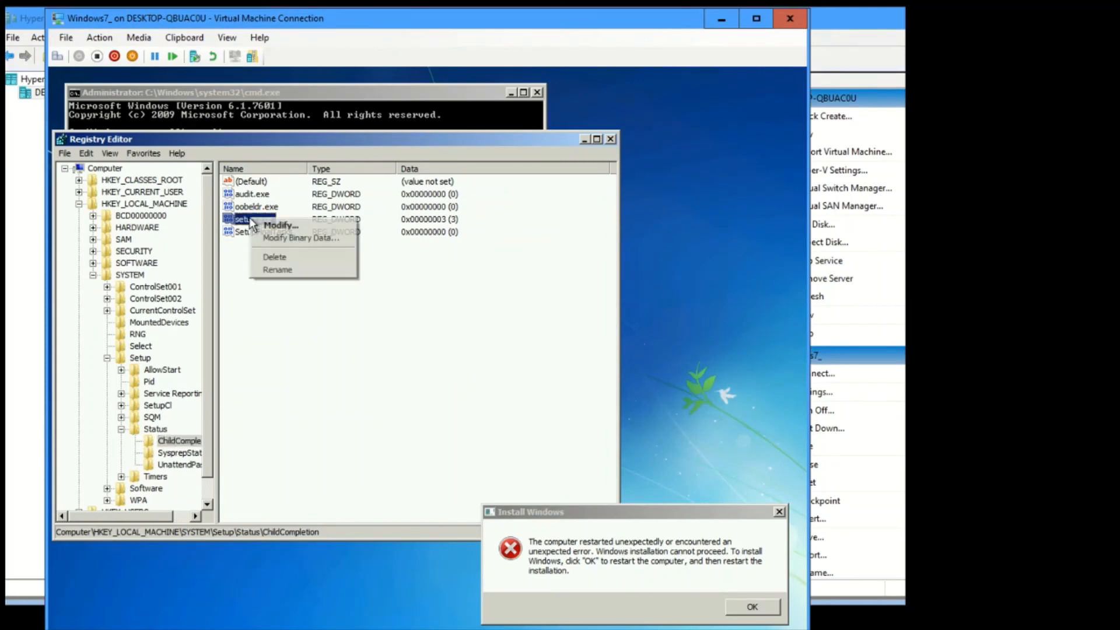
left_click(259, 226)
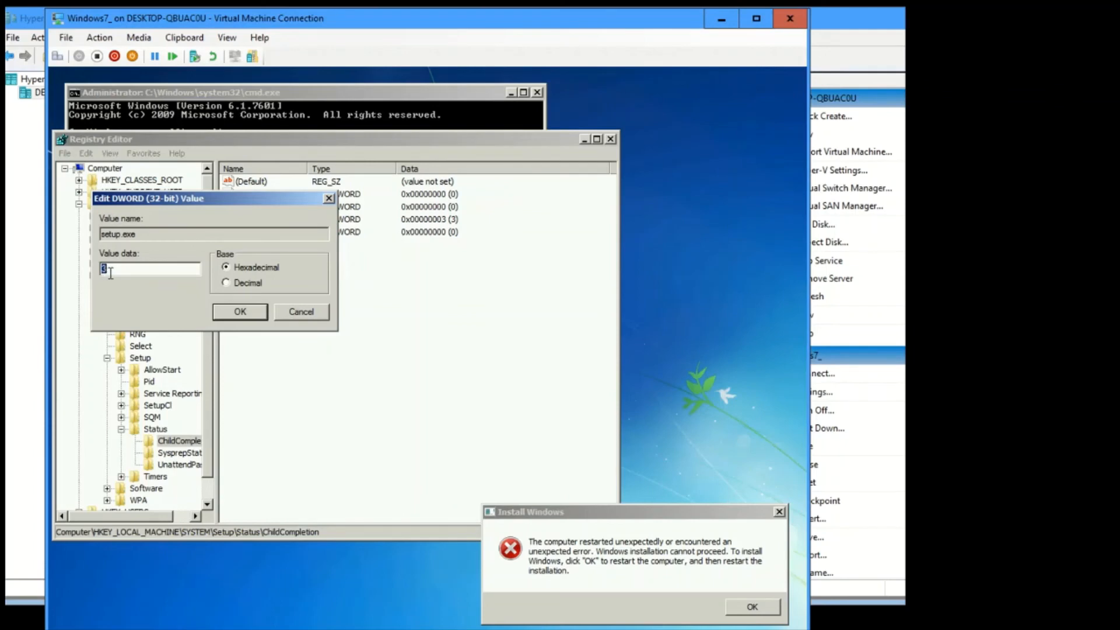
left_click(239, 312)
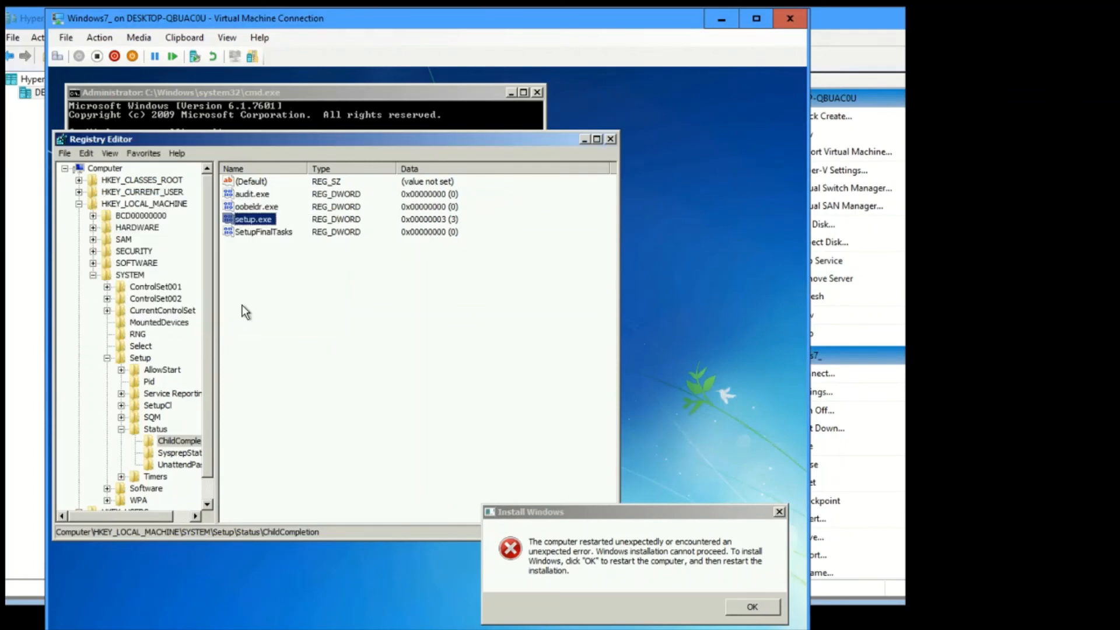
left_click(611, 138)
left_click(535, 93)
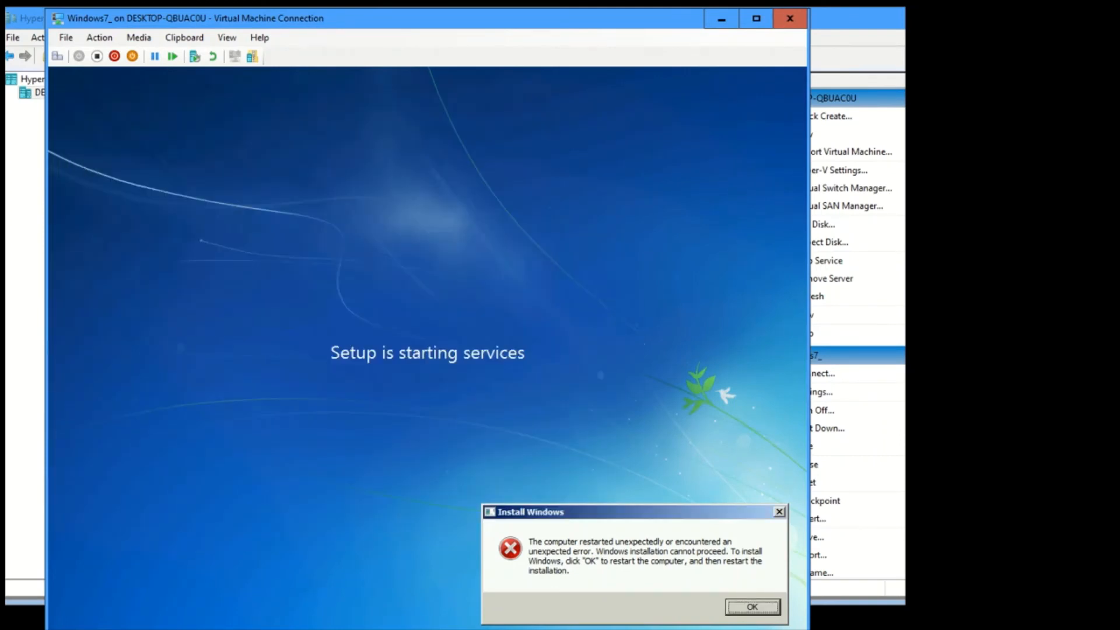
Step: Accept the Install Windows error to restart the virtual machine, and reconnect to its disconnected session
left_click_drag(569, 509, 372, 301)
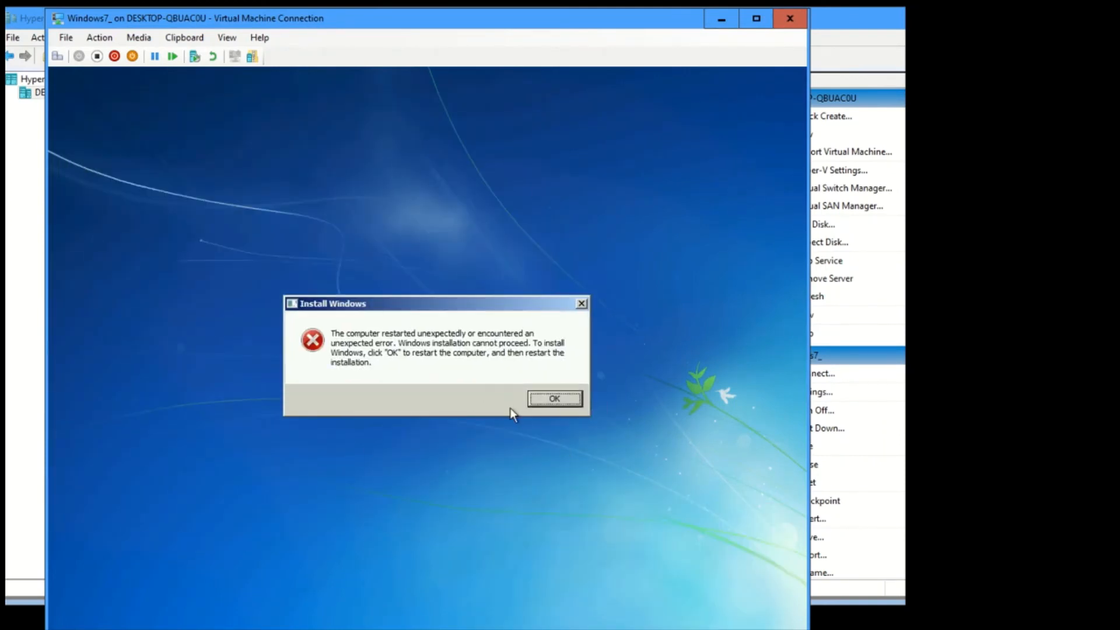
left_click(553, 399)
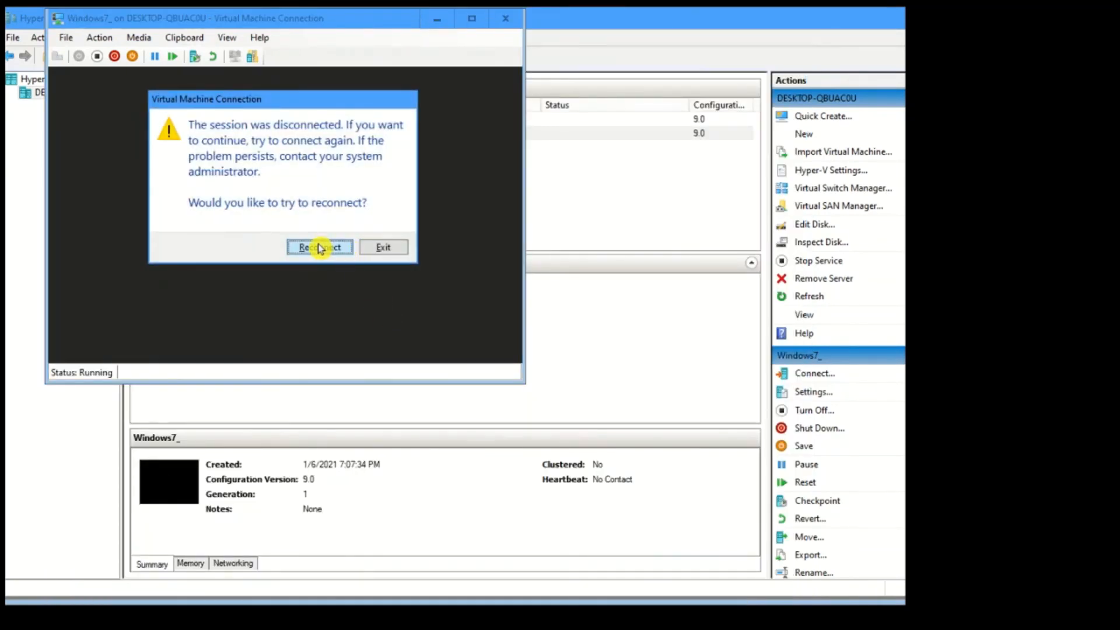
left_click(321, 249)
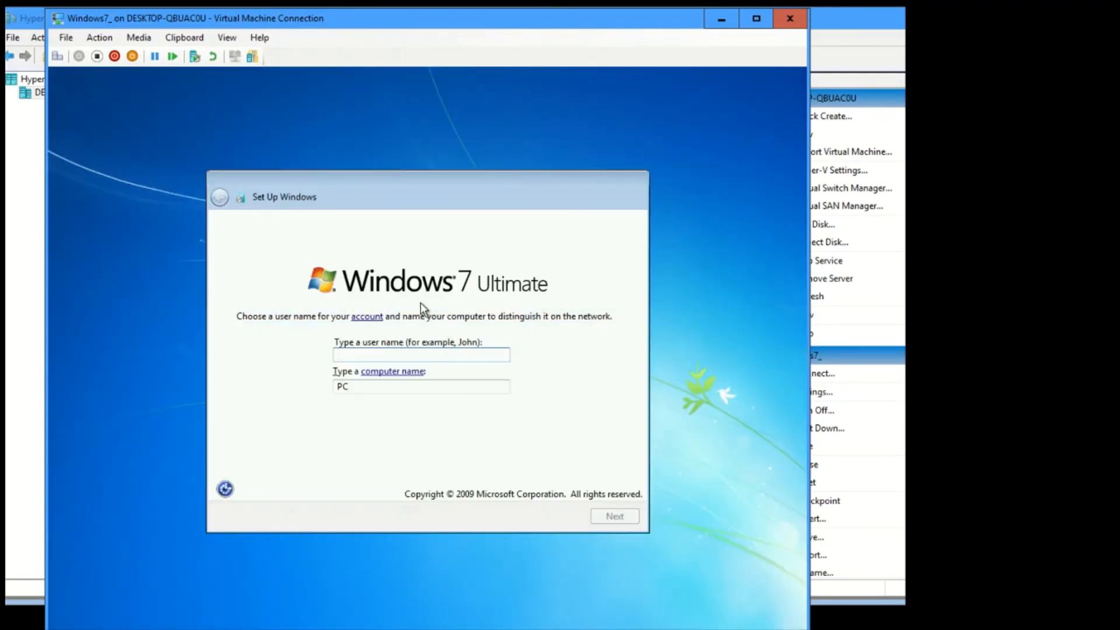
Step: Enter the account's user name in Set Up Windows, keep the suggested computer name, and continue
left_click_drag(433, 186, 364, 142)
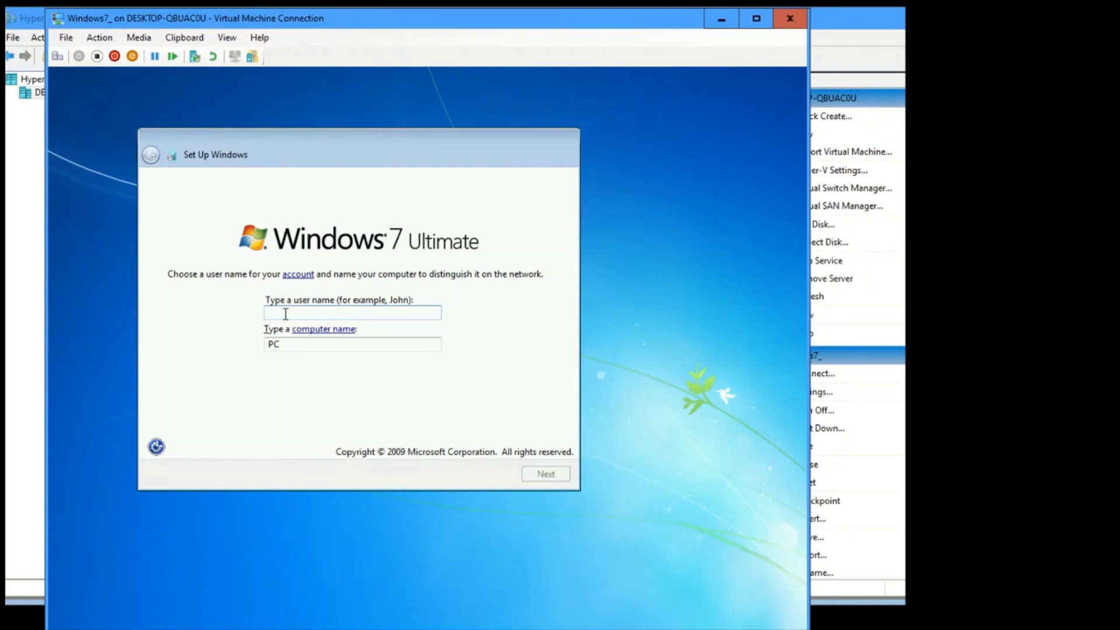
type("Tim")
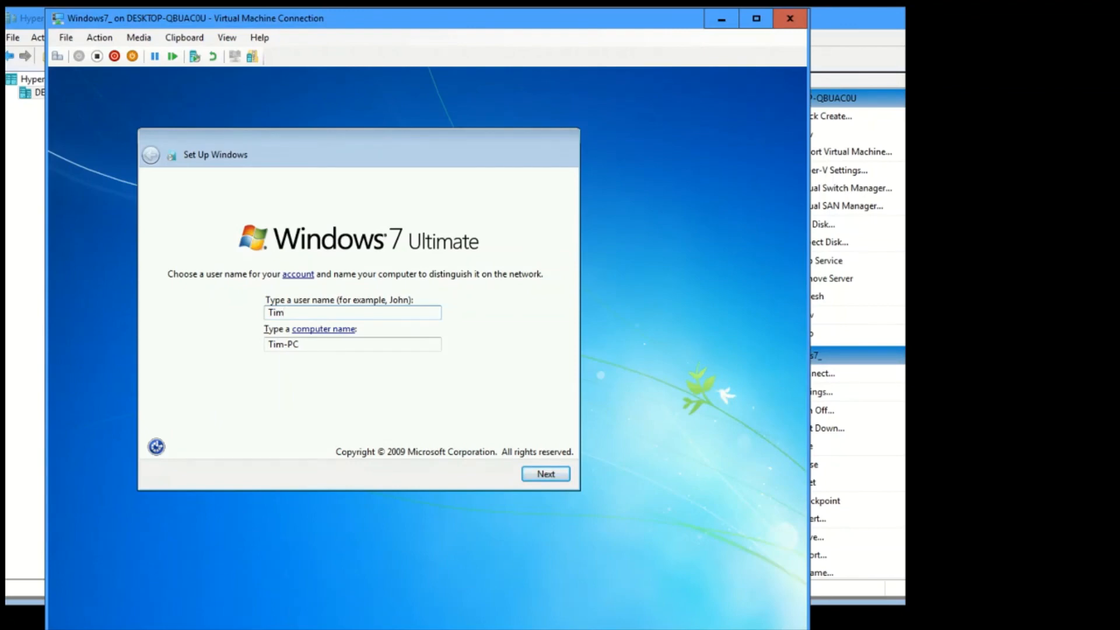
left_click(546, 473)
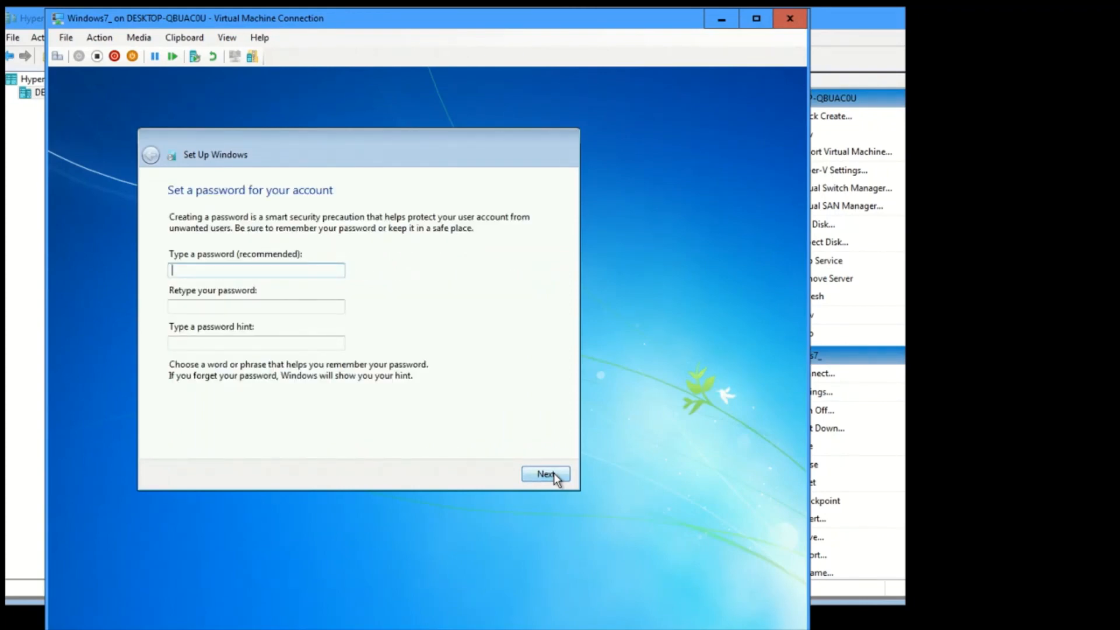
Step: Enter and retype the account password, fill in the password hint, and continue the Windows setup
type("*******")
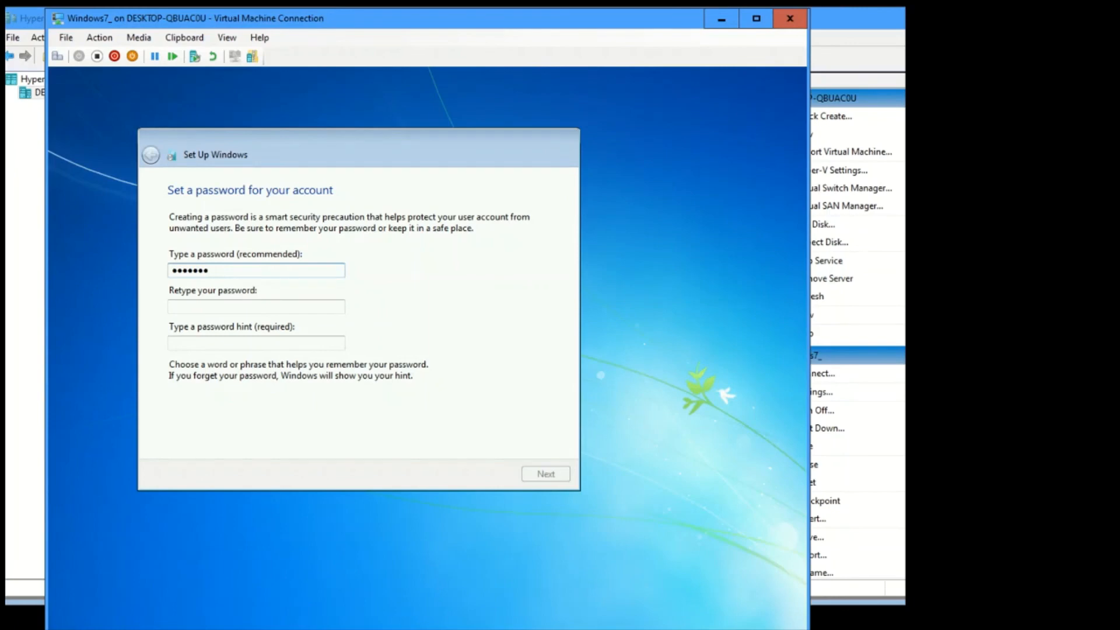
type("*")
key("Tab")
type("*")
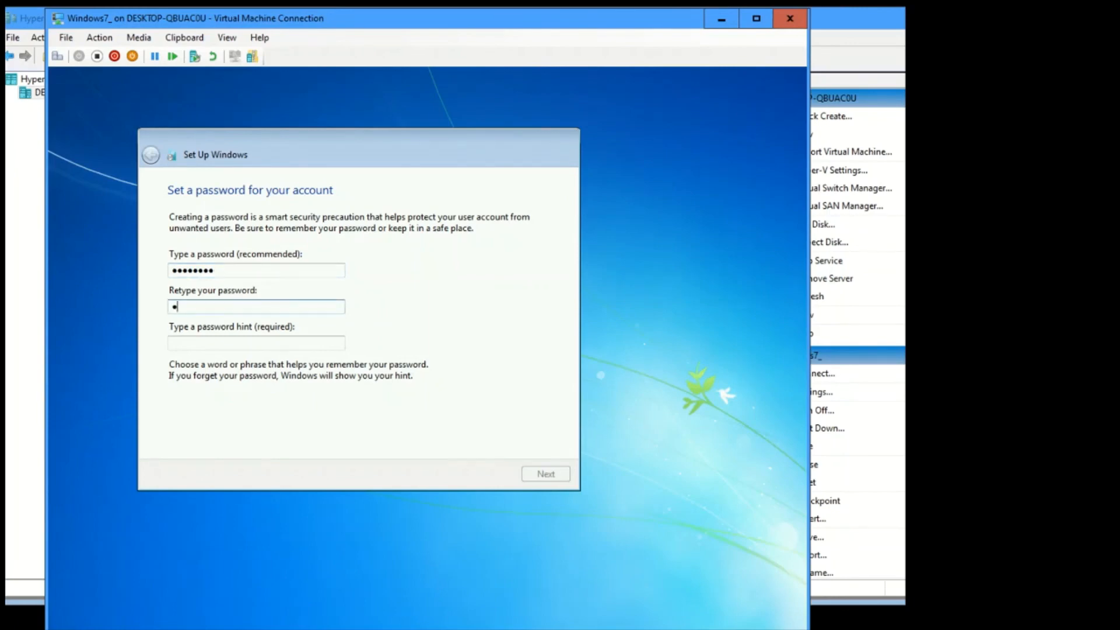
type("*******")
left_click(221, 344)
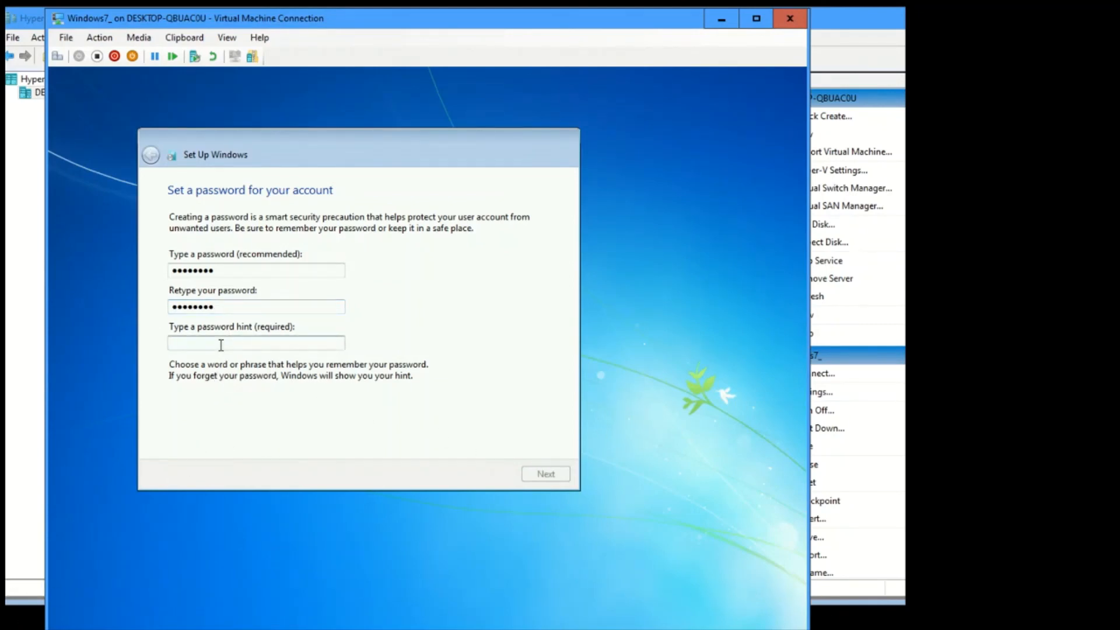
type("ewl")
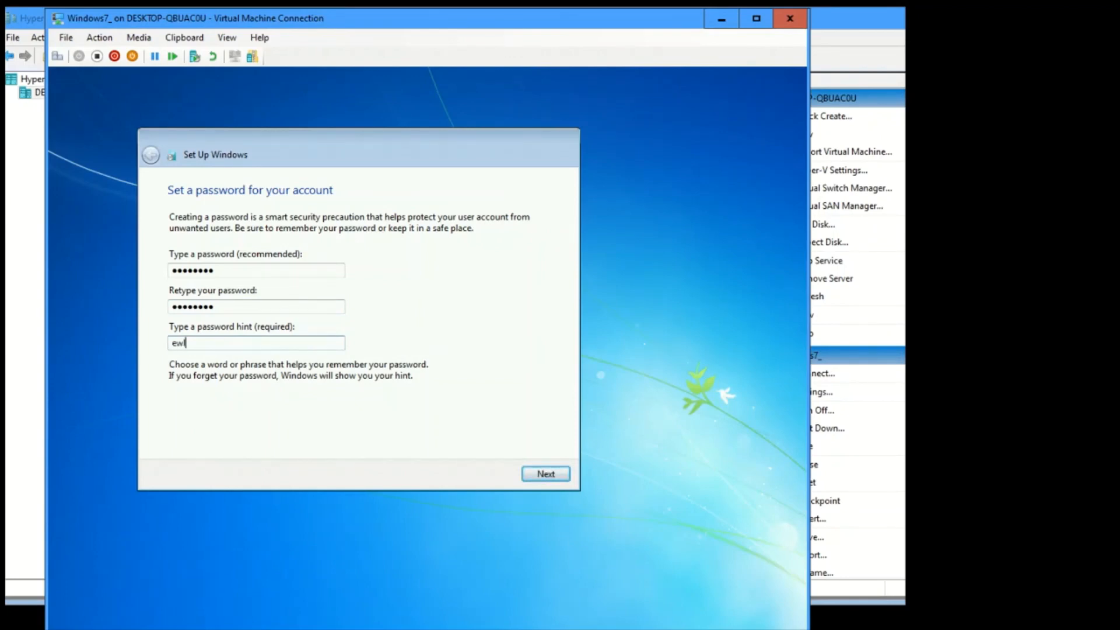
left_click(545, 473)
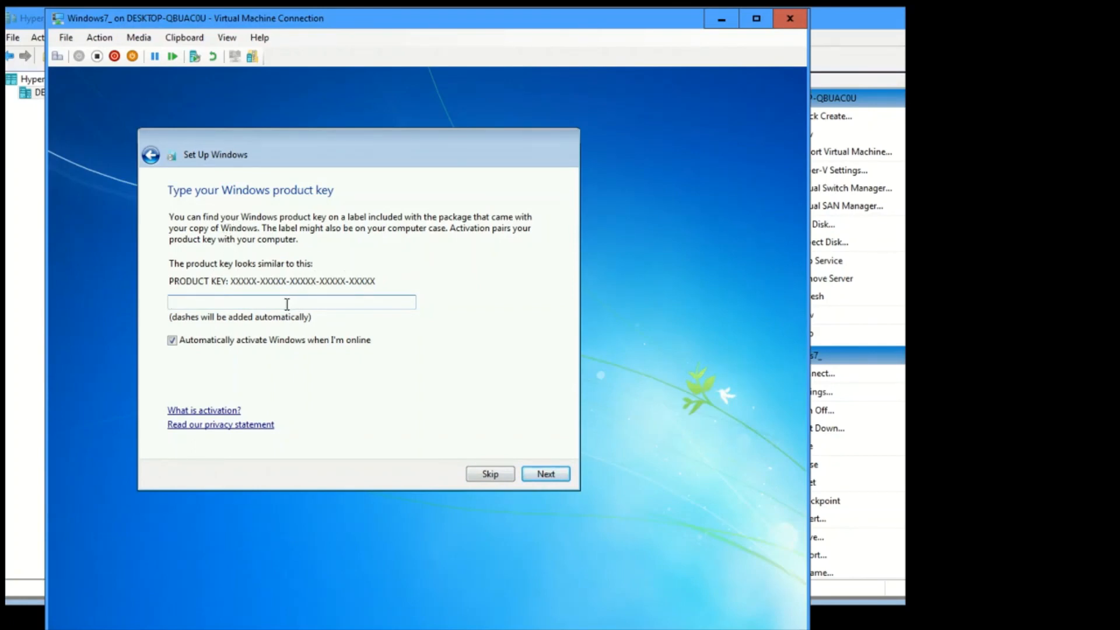
Step: Skip the product key with automatic activation turned off, and choose the recommended protection and update settings
left_click(232, 341)
left_click(488, 474)
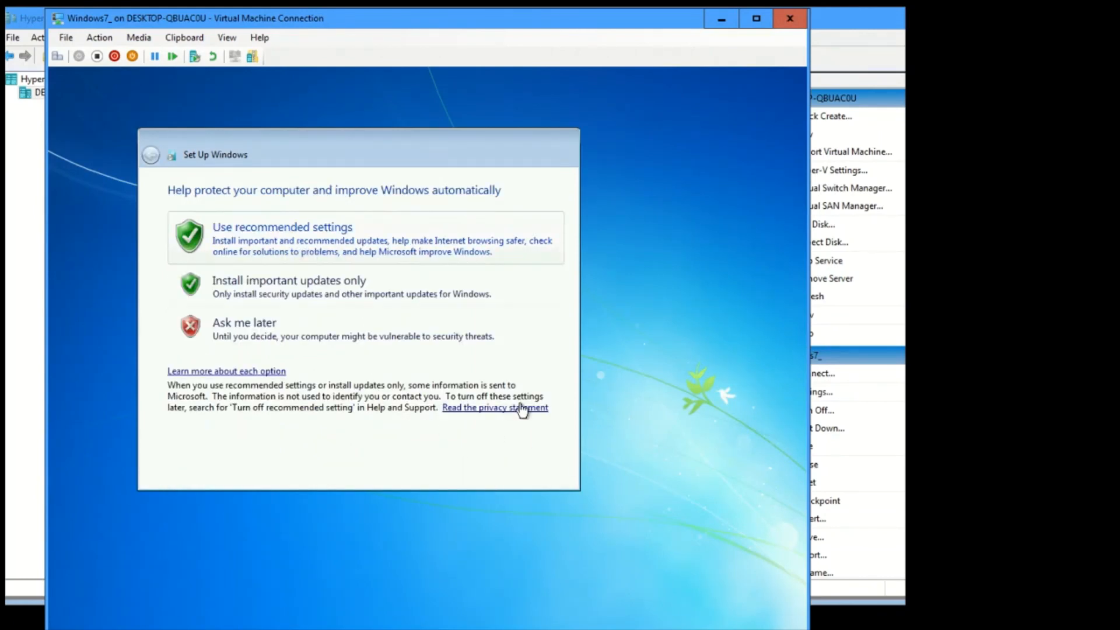
left_click(302, 240)
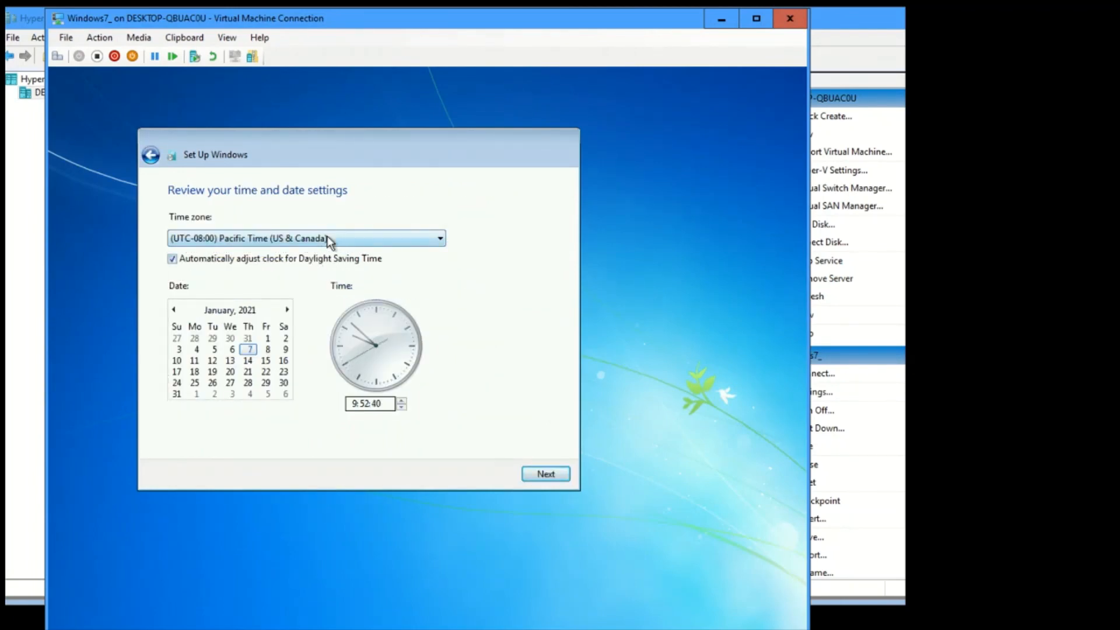
Step: Set the time zone to (UTC-06:00) Central Time (US & Canada) and choose Home network as the computer's location
left_click(330, 239)
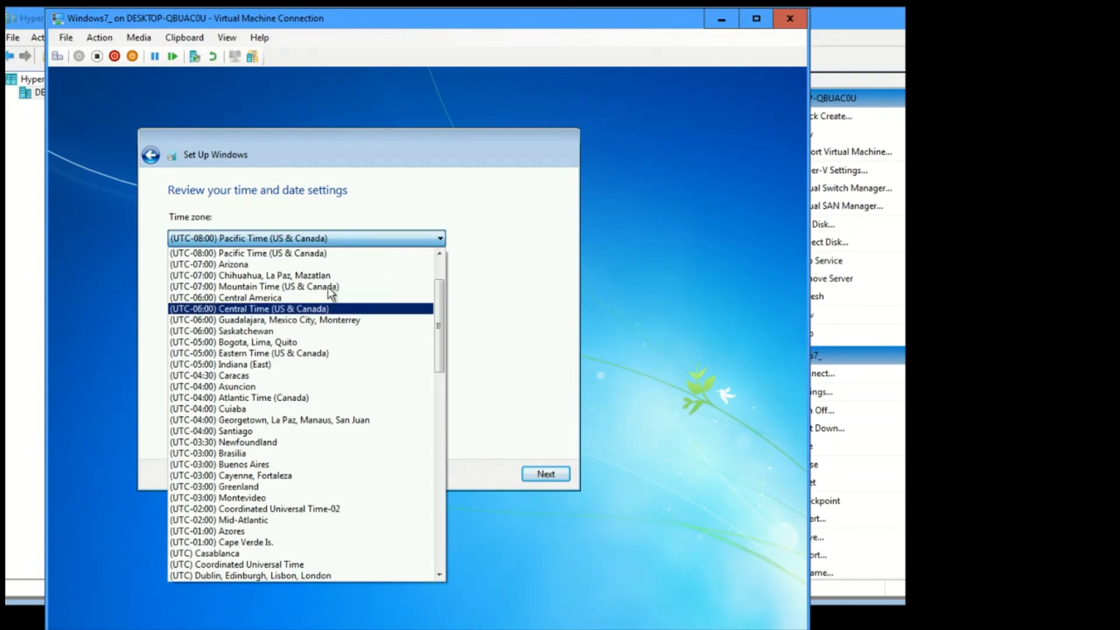
left_click(327, 310)
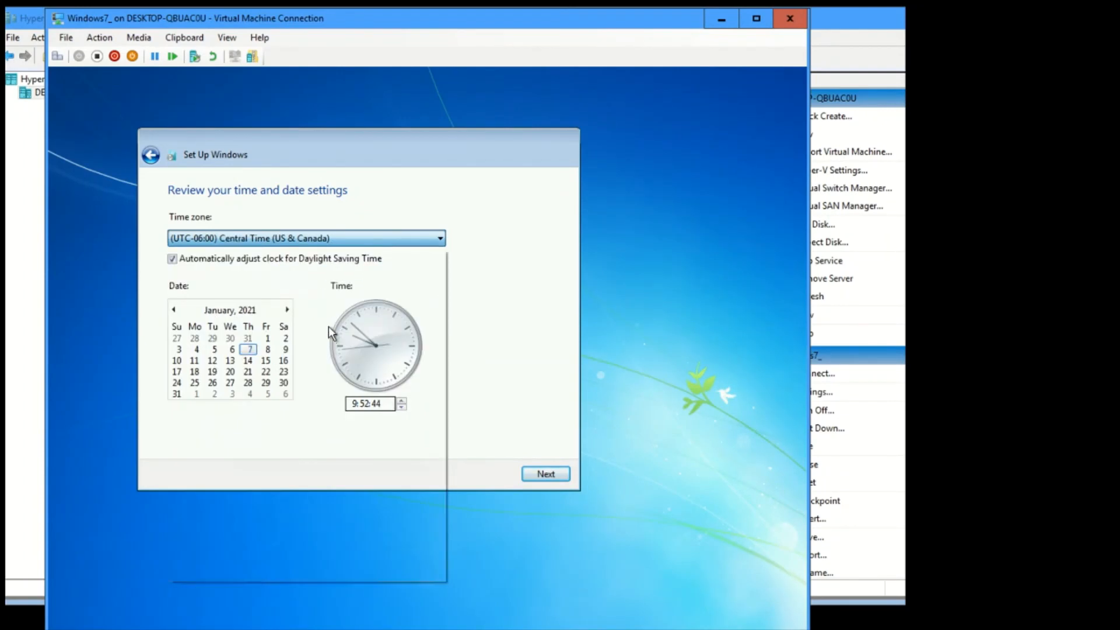
left_click(554, 474)
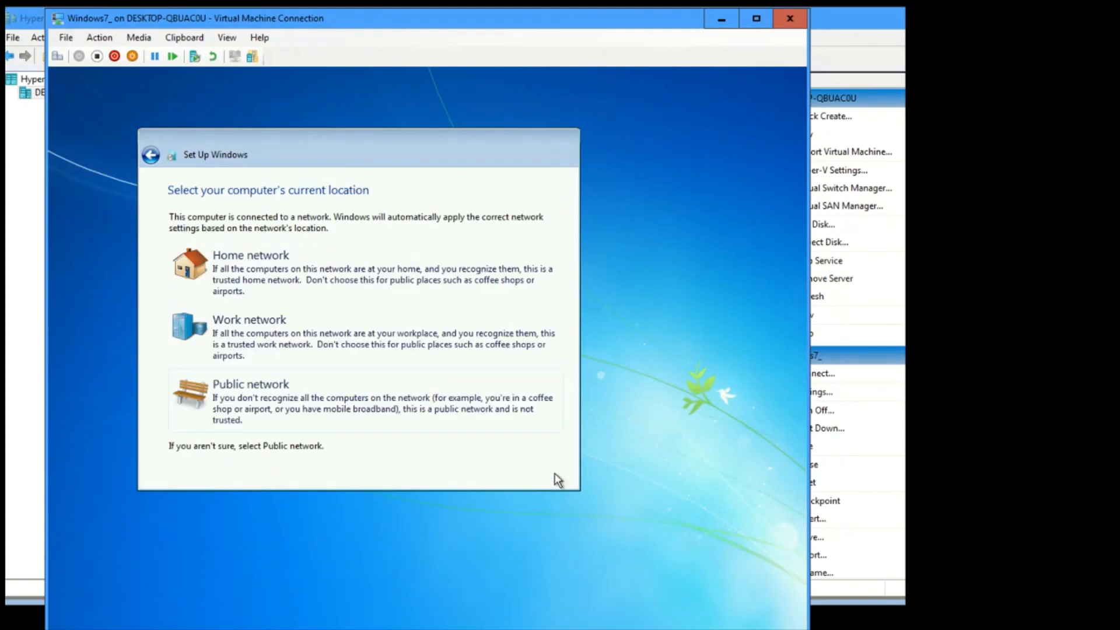
left_click(320, 282)
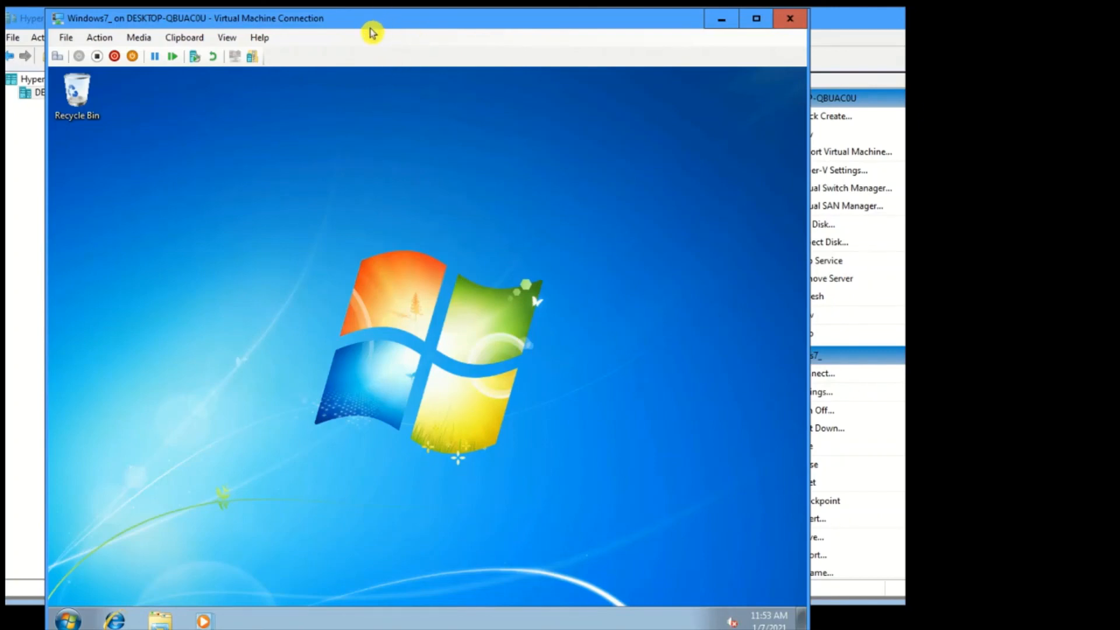
Step: Open Internet Explorer on the Windows 7 desktop and postpone its first-run setup
left_click_drag(369, 26, 380, 22)
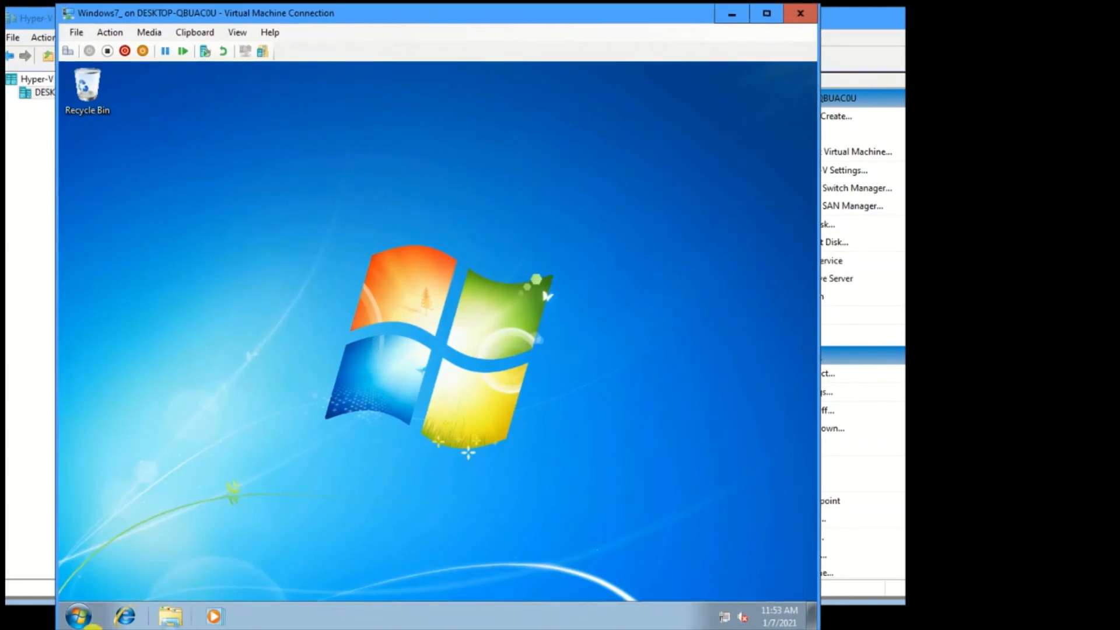
left_click(126, 617)
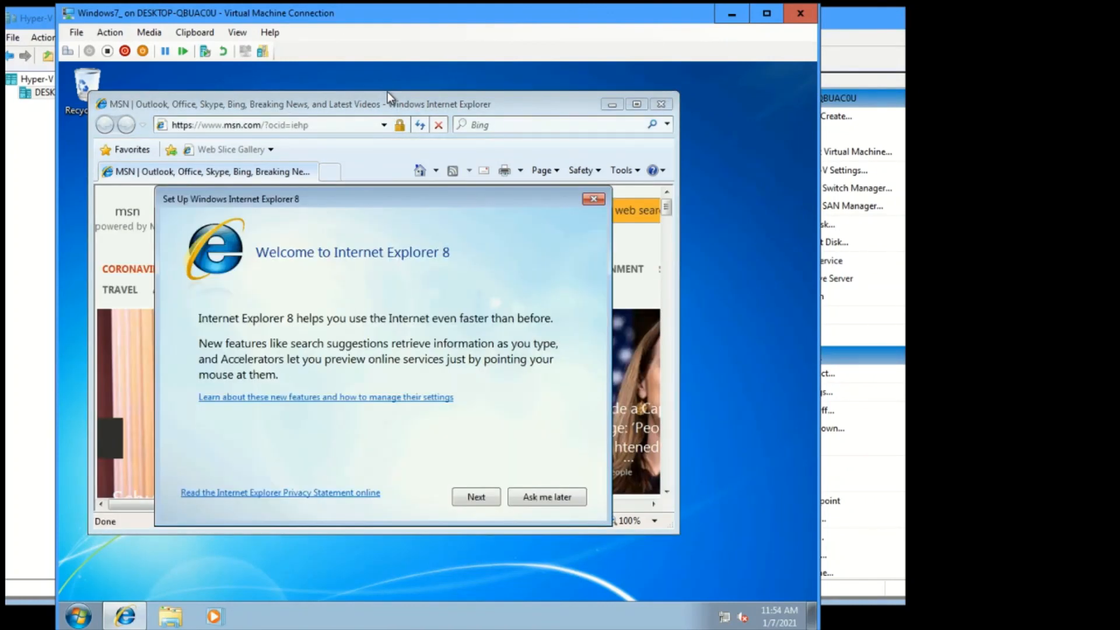
left_click(544, 505)
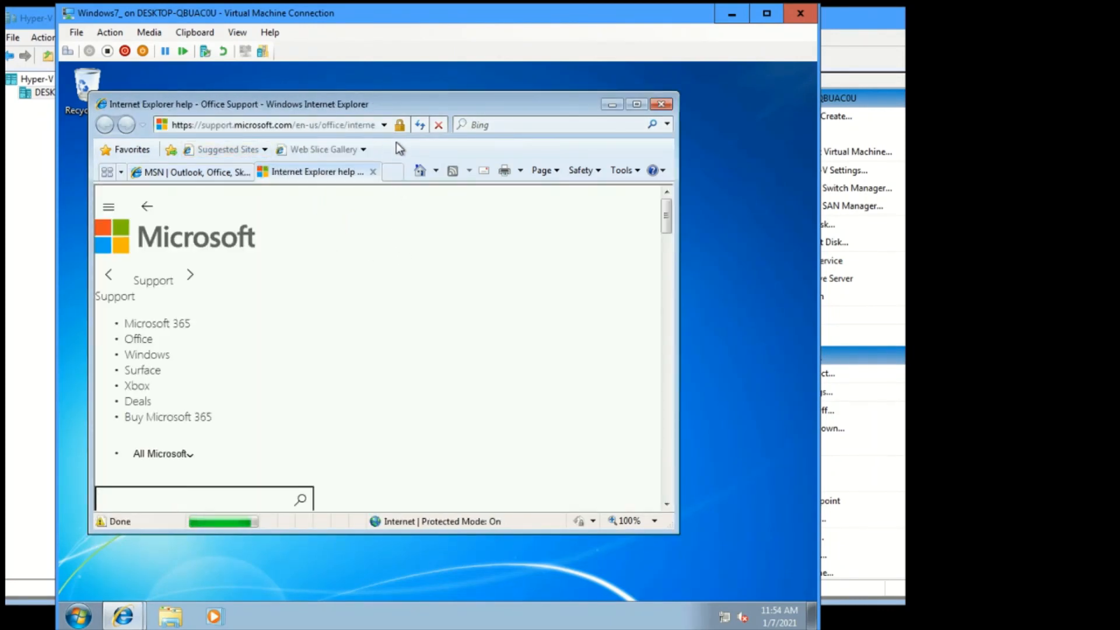
Step: Load google.com in Internet Explorer to test the virtual machine's internet connection
left_click(348, 124)
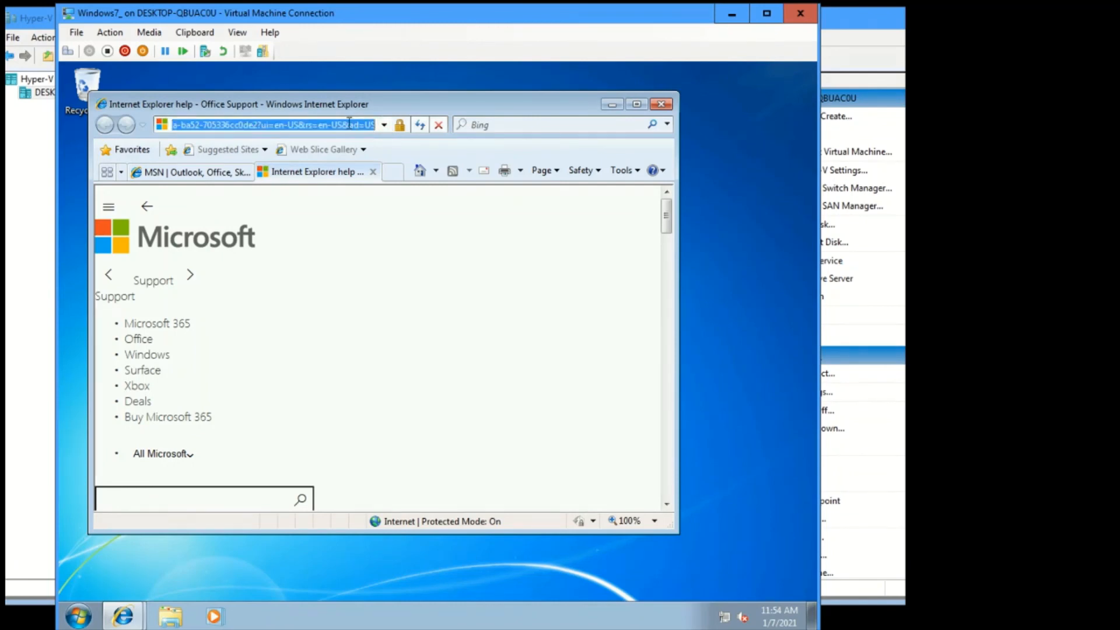
key("BackSpace")
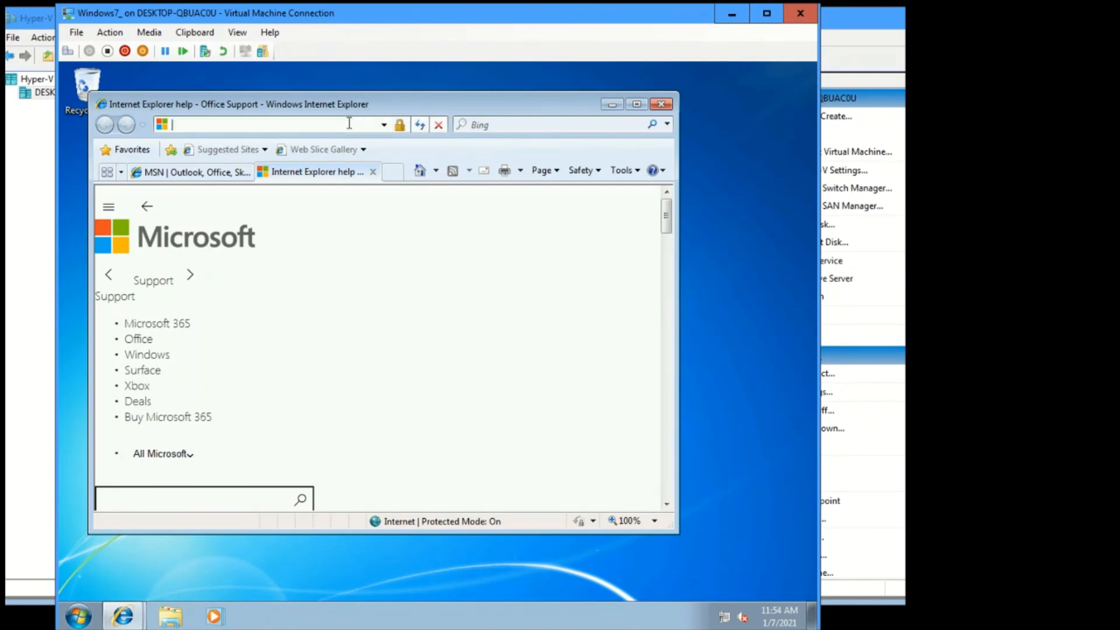
type("google.com")
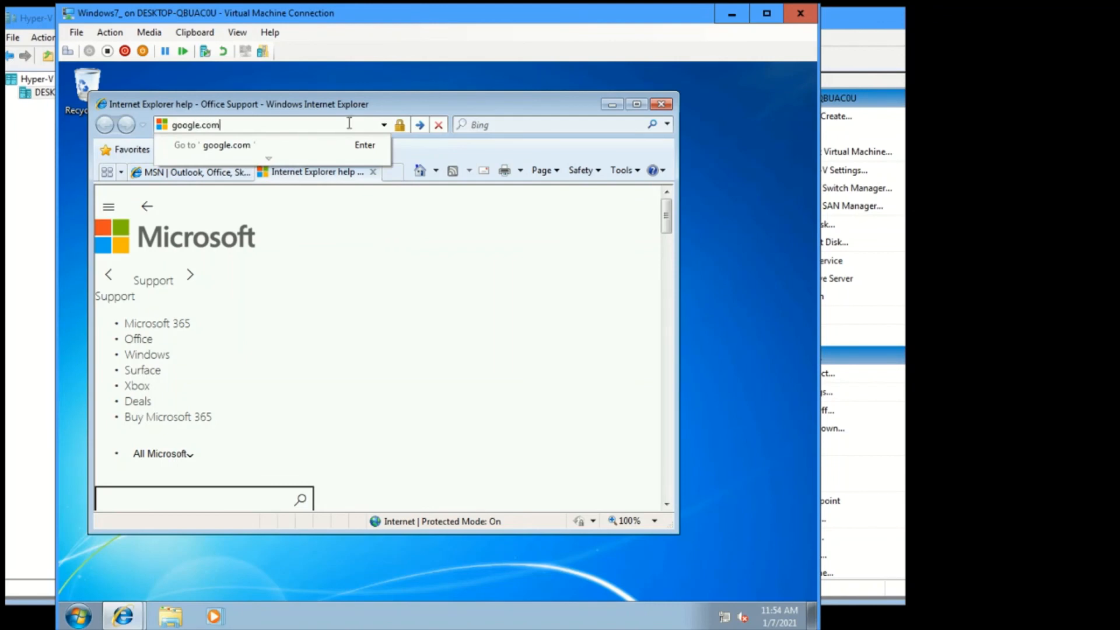
key("Return")
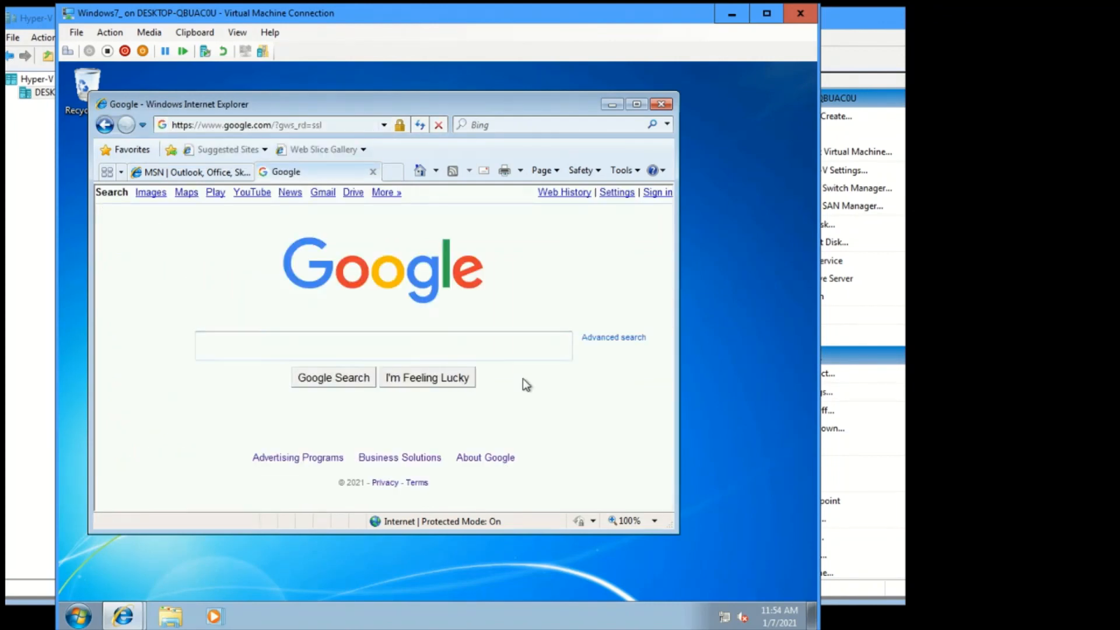
Step: Run ipconfig in a command prompt on the Windows 7 virtual machine to check its network configuration
left_click(78, 616)
left_click(150, 578)
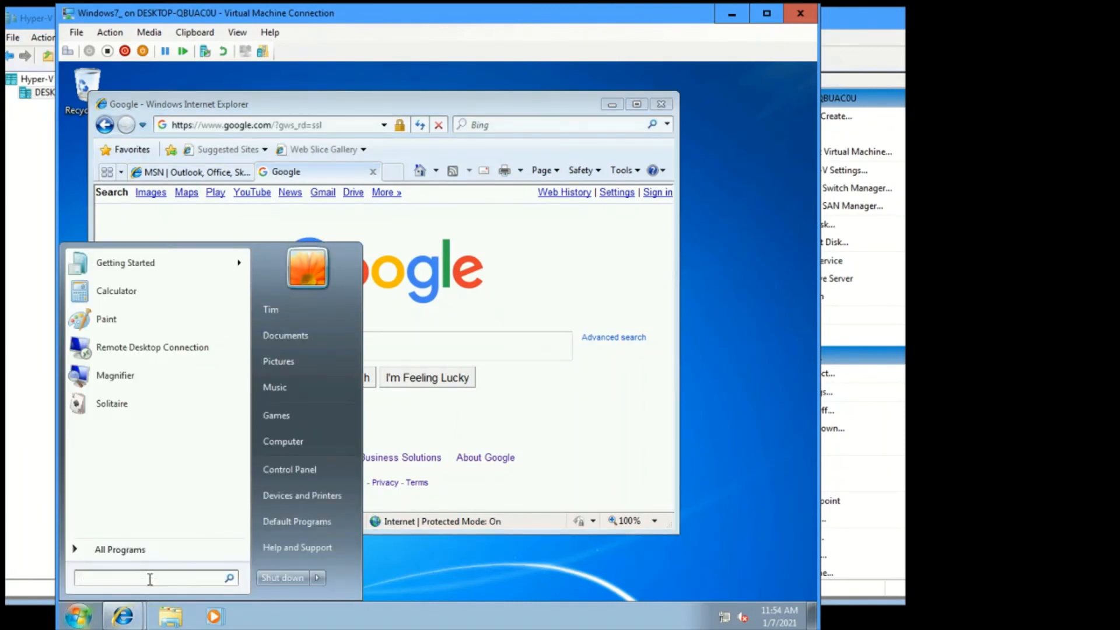
type("cmd")
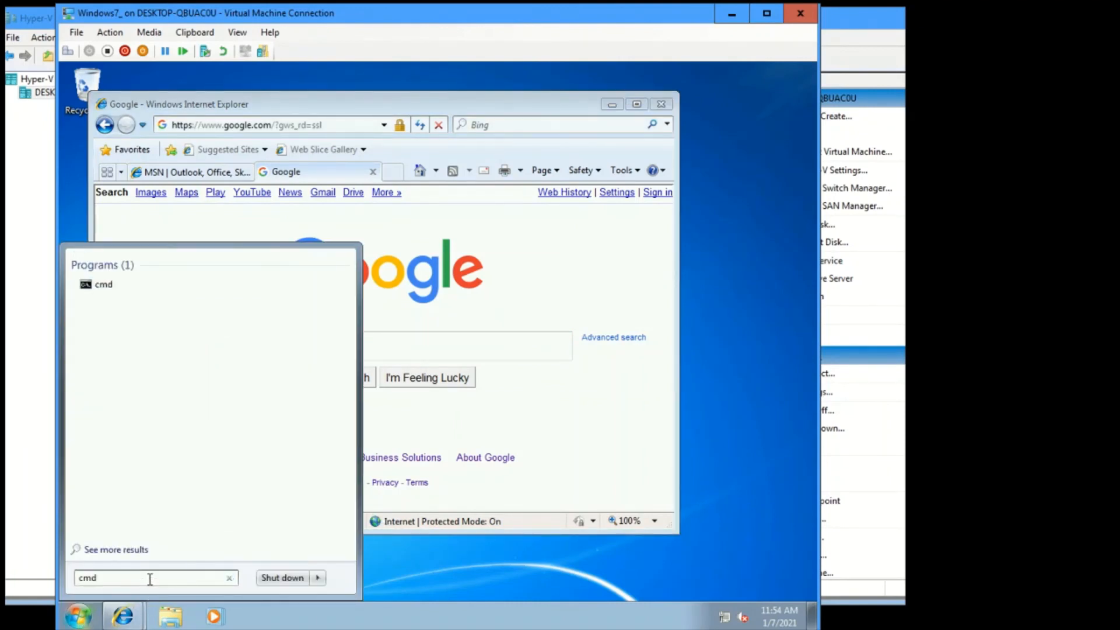
key("Return")
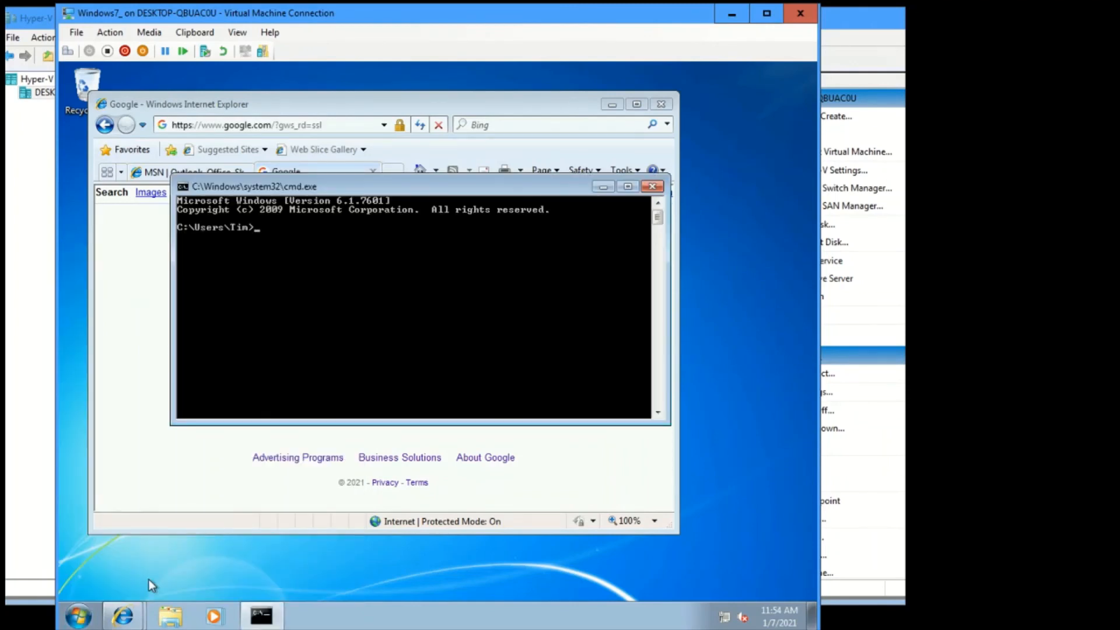
type("ipconfig")
key("Return")
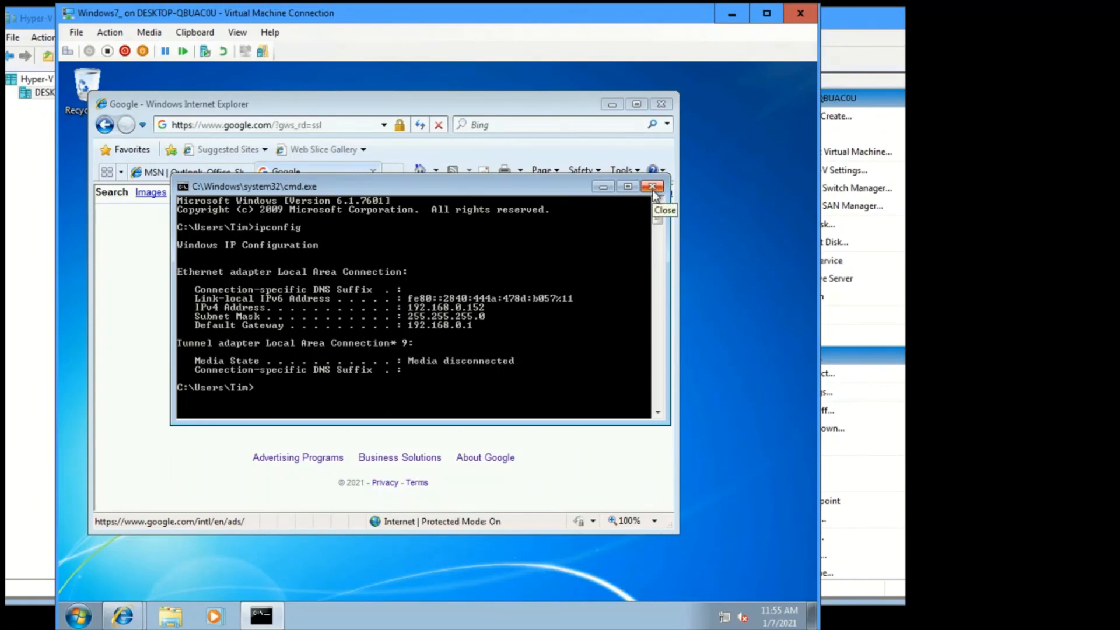
Step: Open Task Manager in the virtual machine and view its running processes and its CPU and memory performance
right_click(479, 624)
left_click(509, 580)
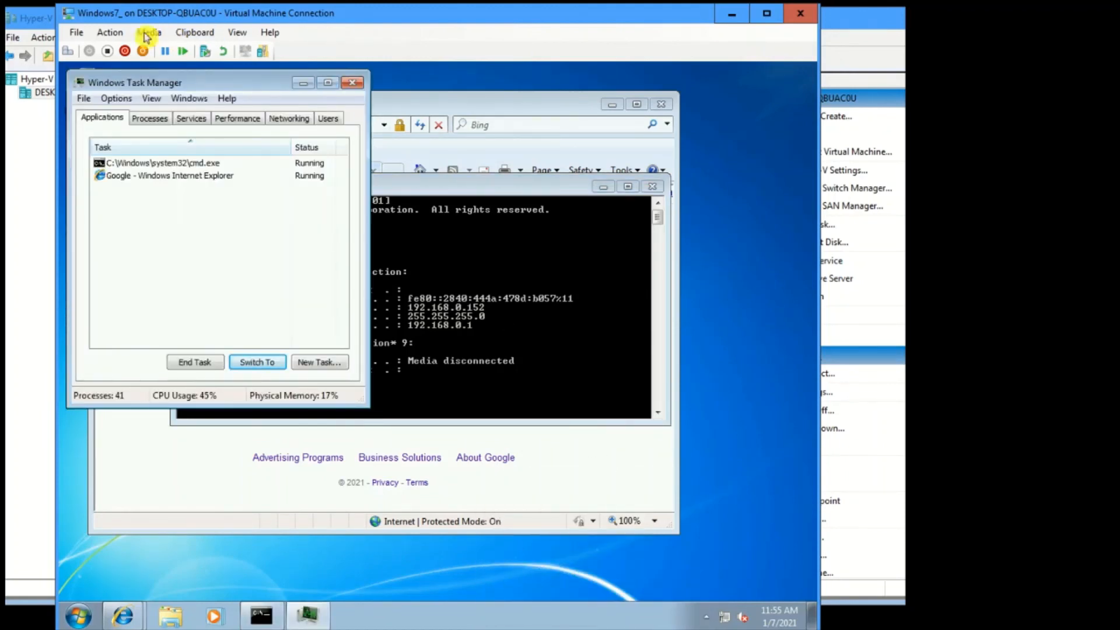
left_click(163, 119)
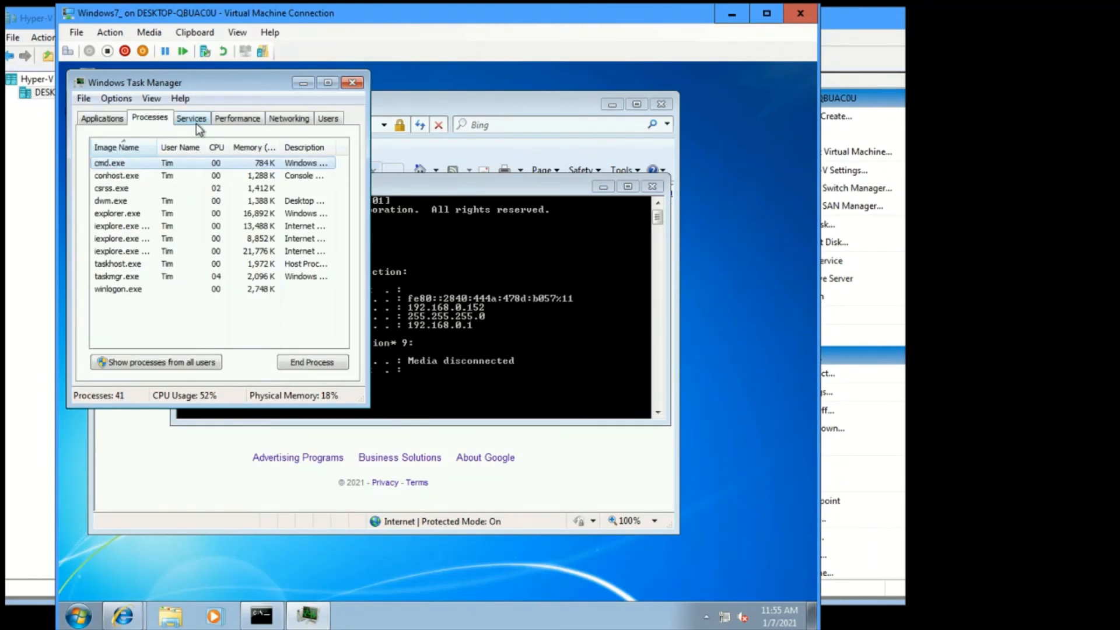
left_click(222, 120)
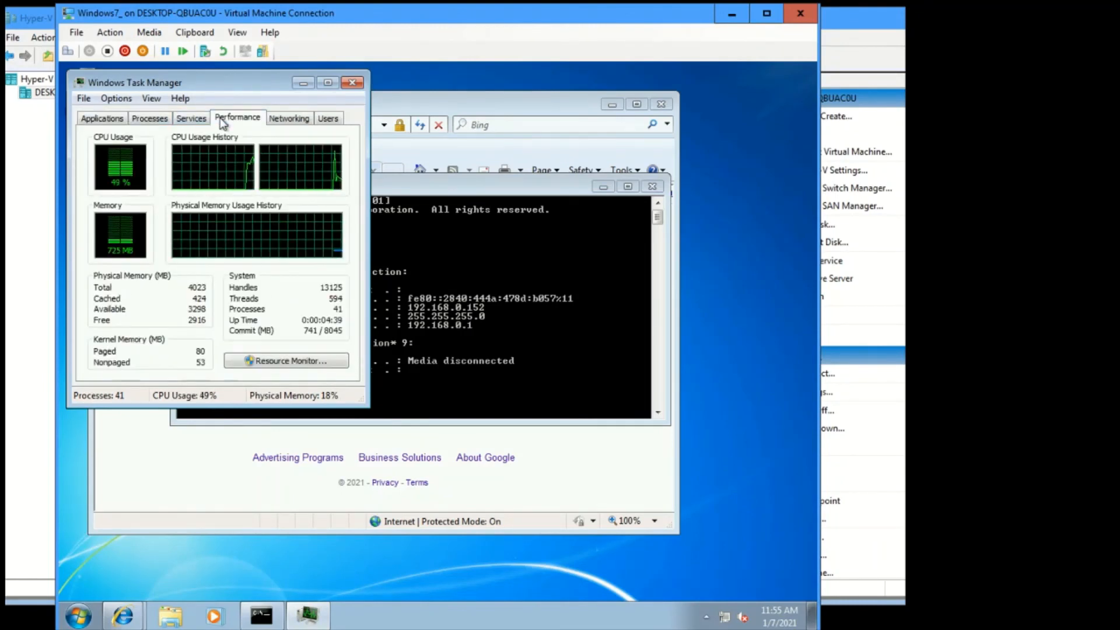